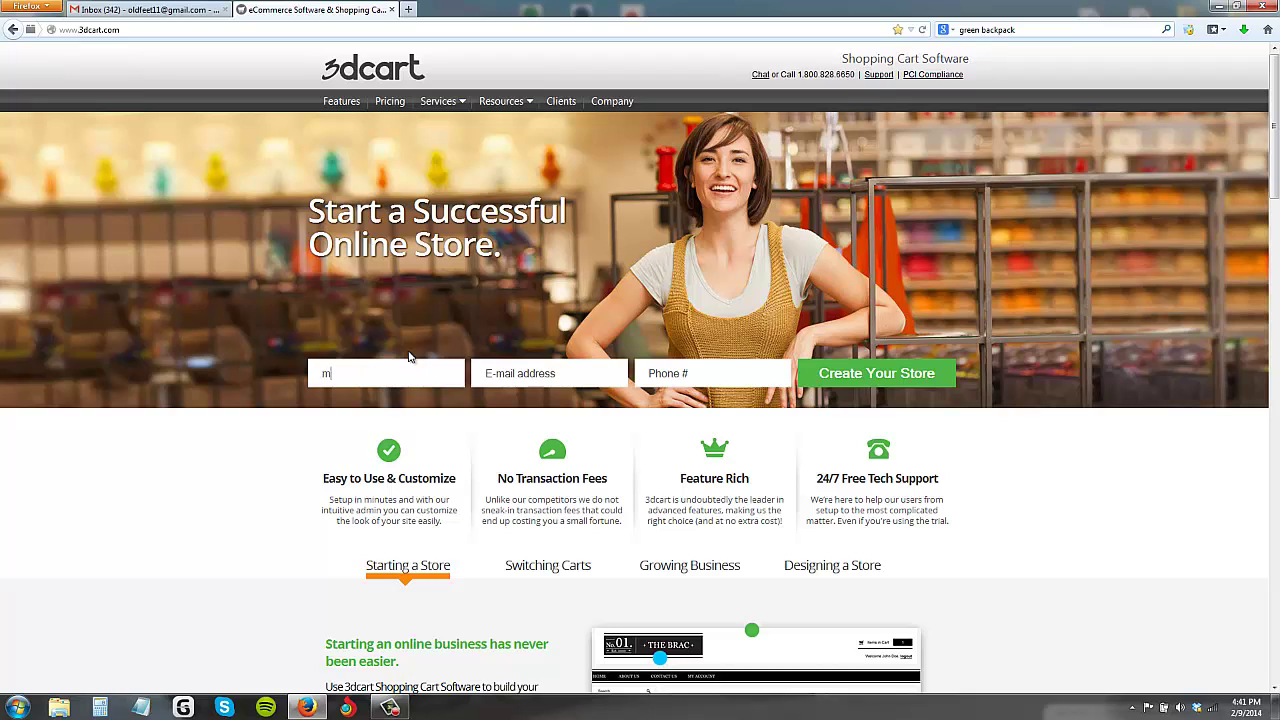
# Enter the full name, e-mail address and phone number, fix the e-mail, and submit the store signup
pyautogui.click(537, 371)
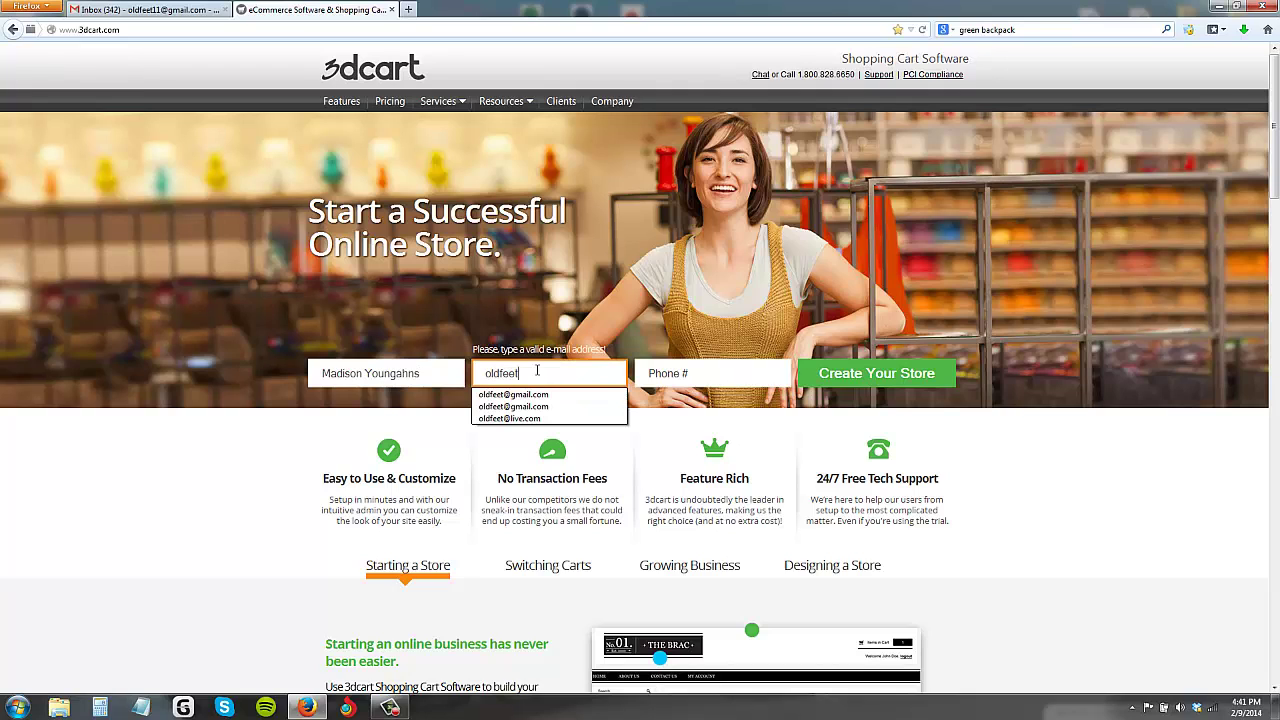
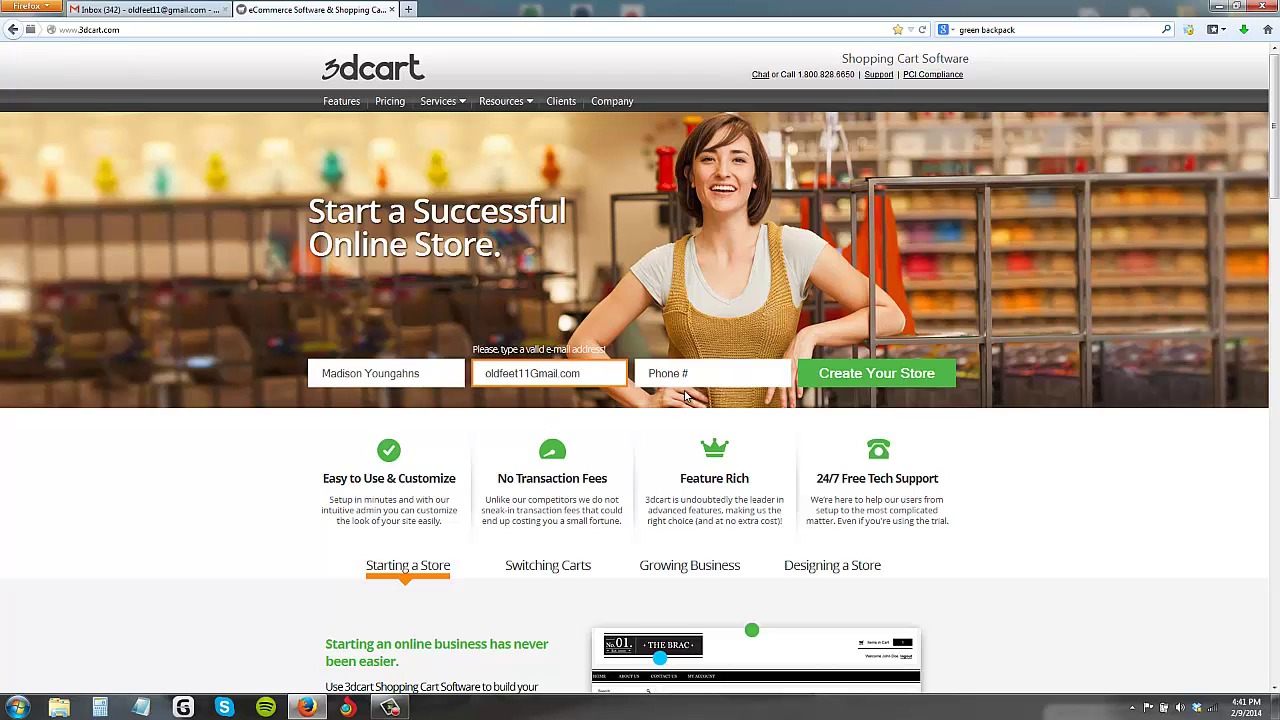
pyautogui.click(700, 380)
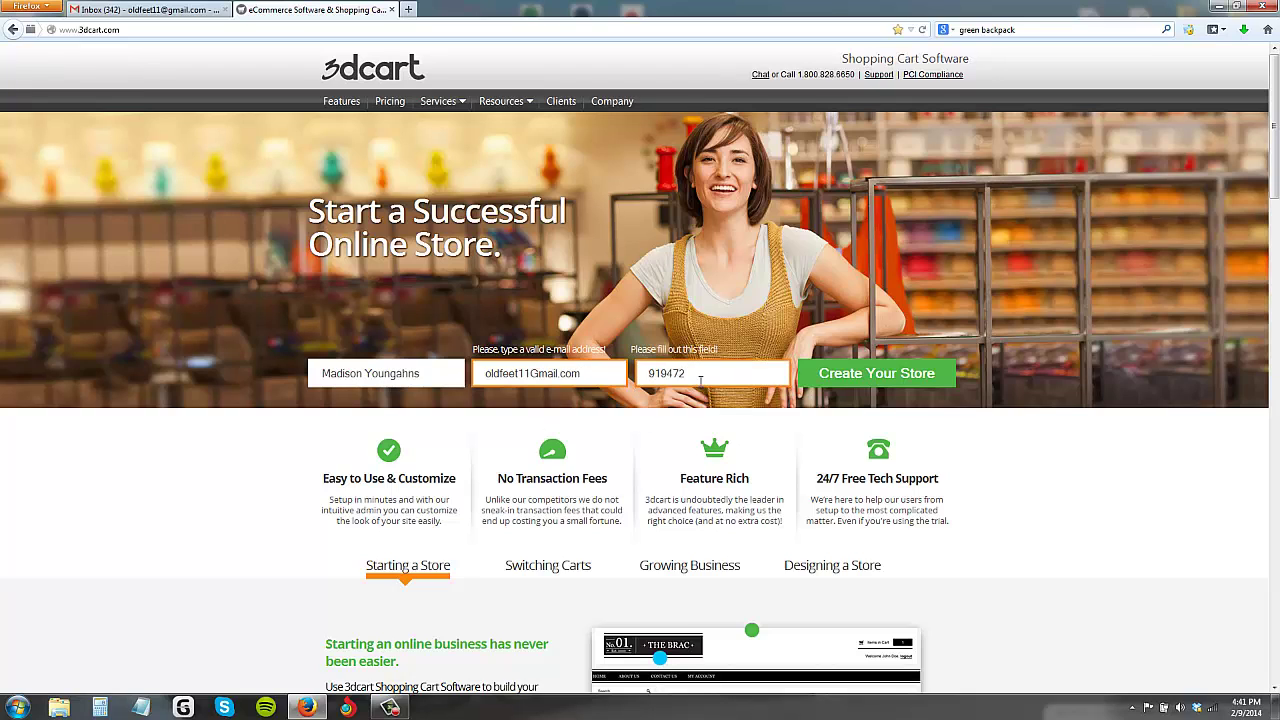
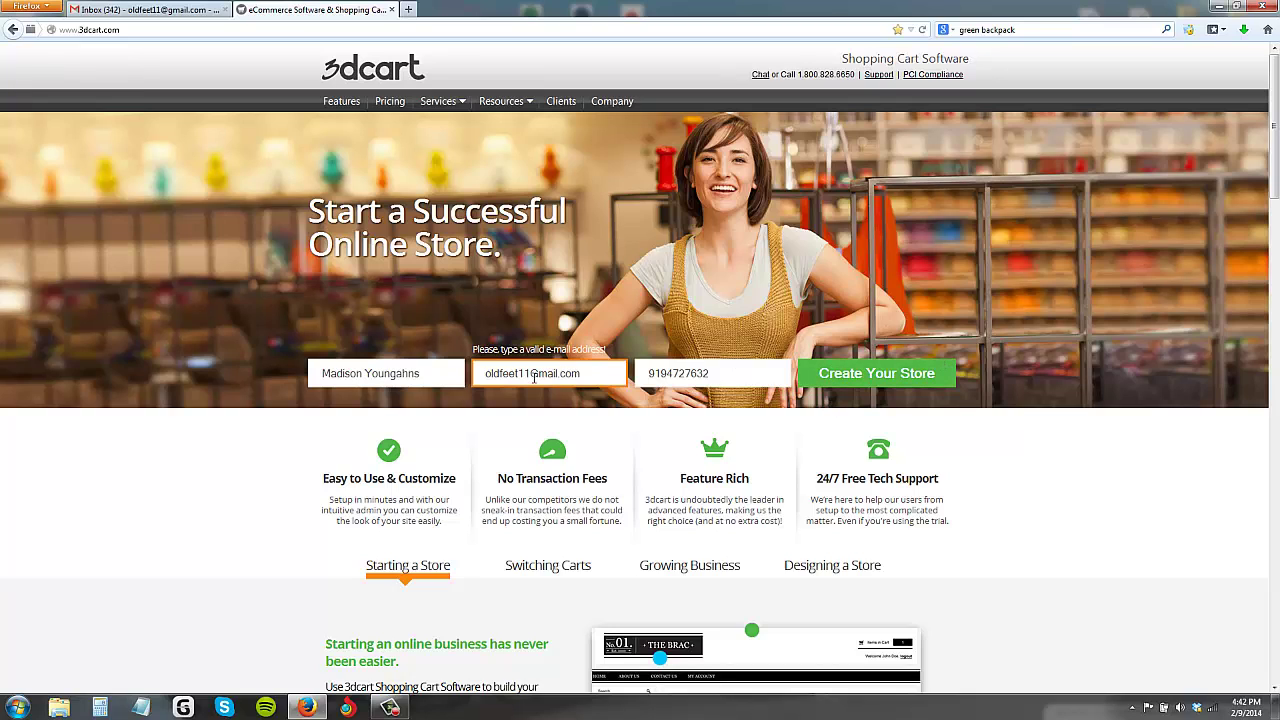
pyautogui.write('@g')
pyautogui.press('Return')
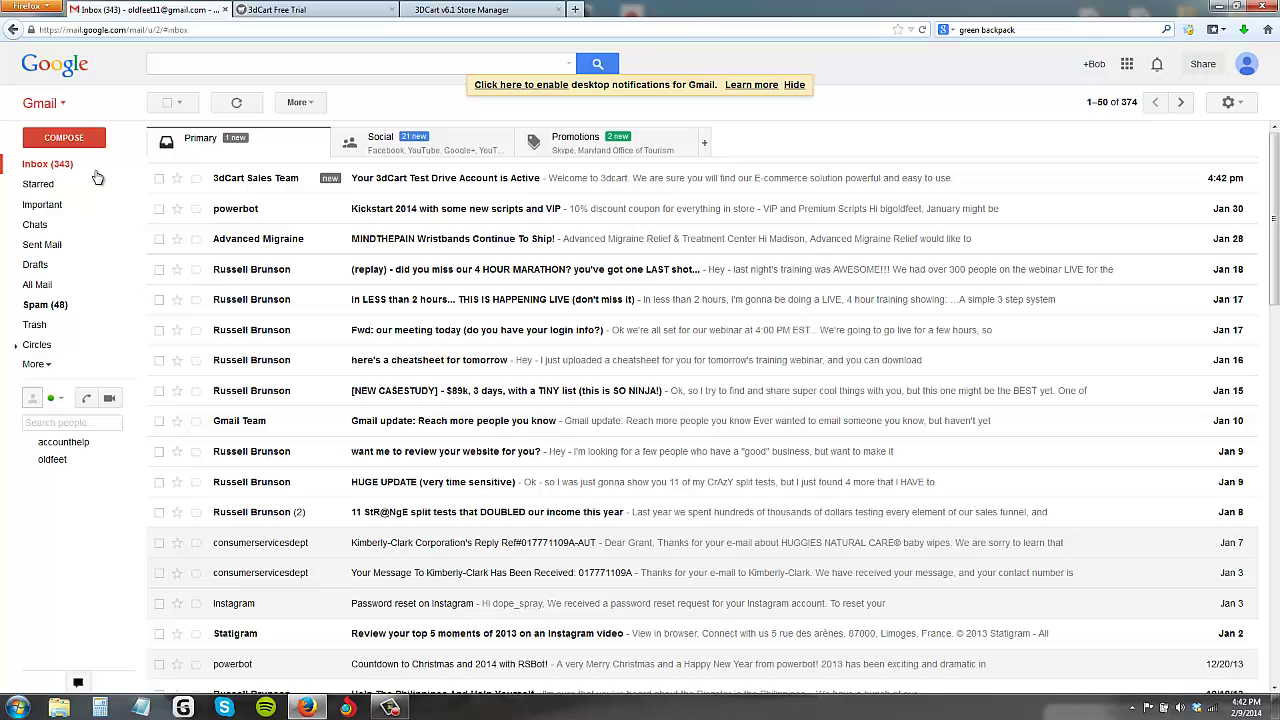
# Leave Gmail for the 3dcart Store Manager tab
pyautogui.click(505, 9)
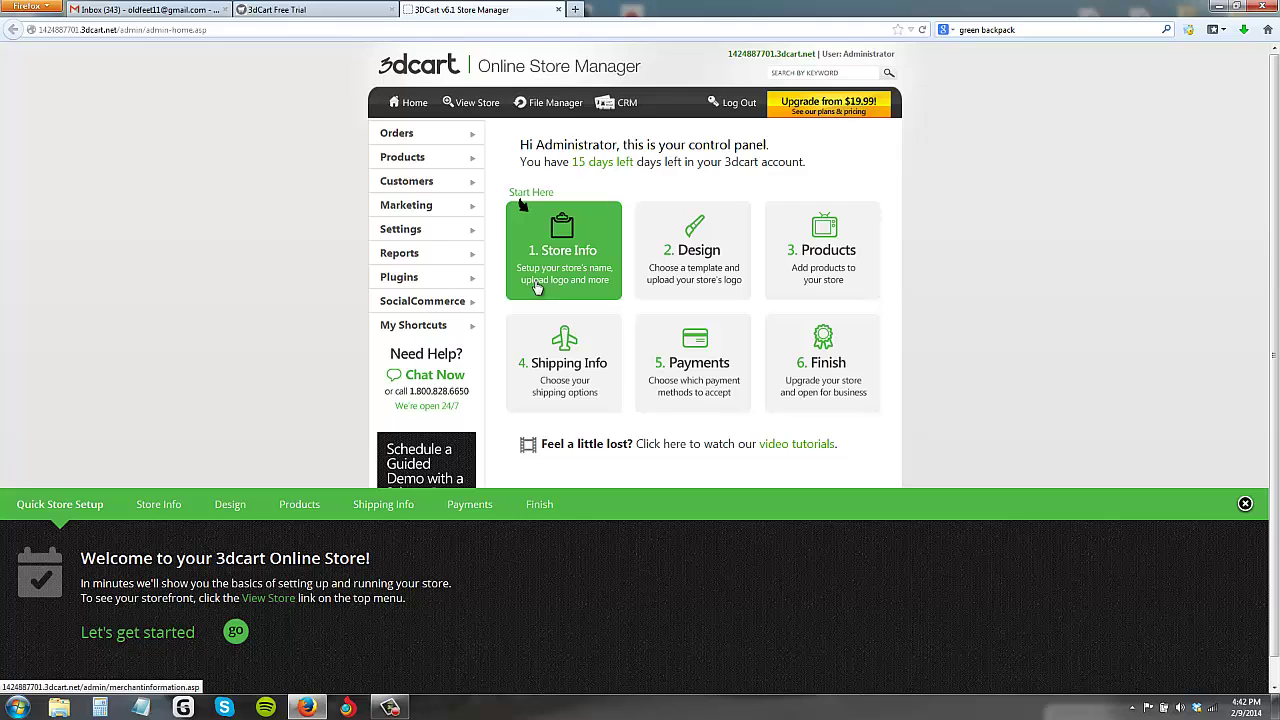
# In Store Info, replace the Sample Store company name with 'Backpack store'
pyautogui.click(566, 279)
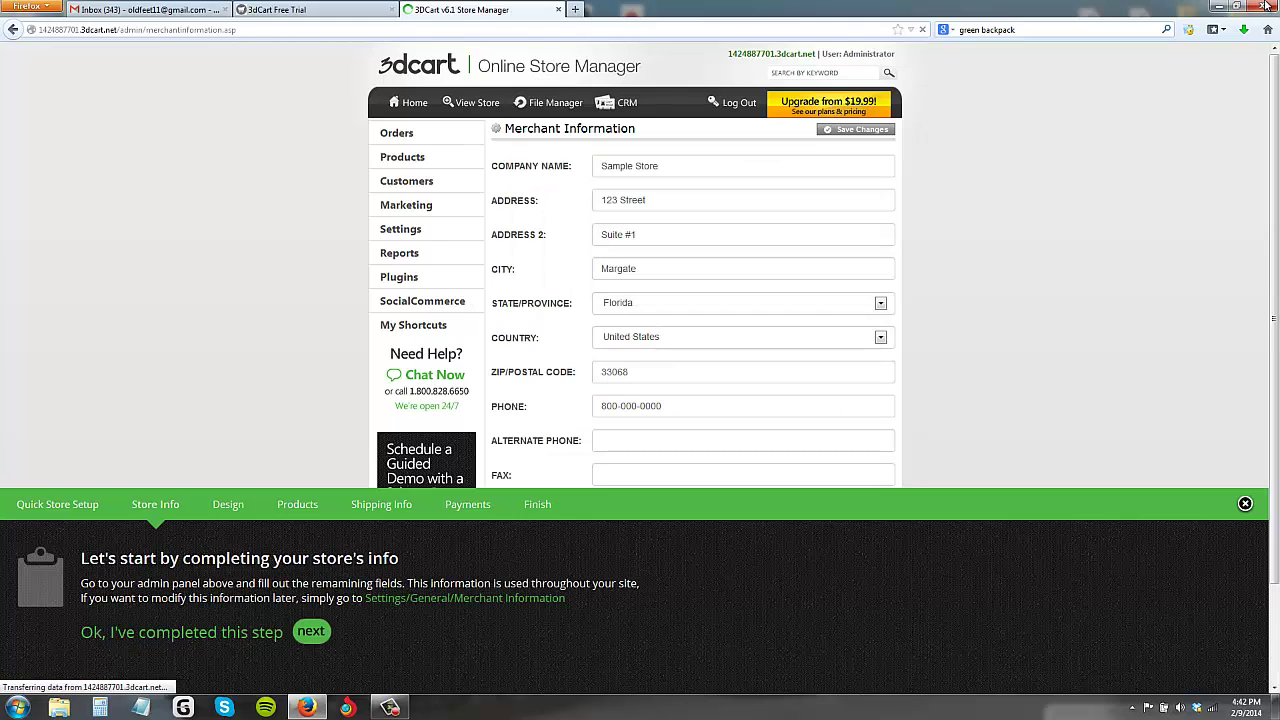
pyautogui.click(1220, 8)
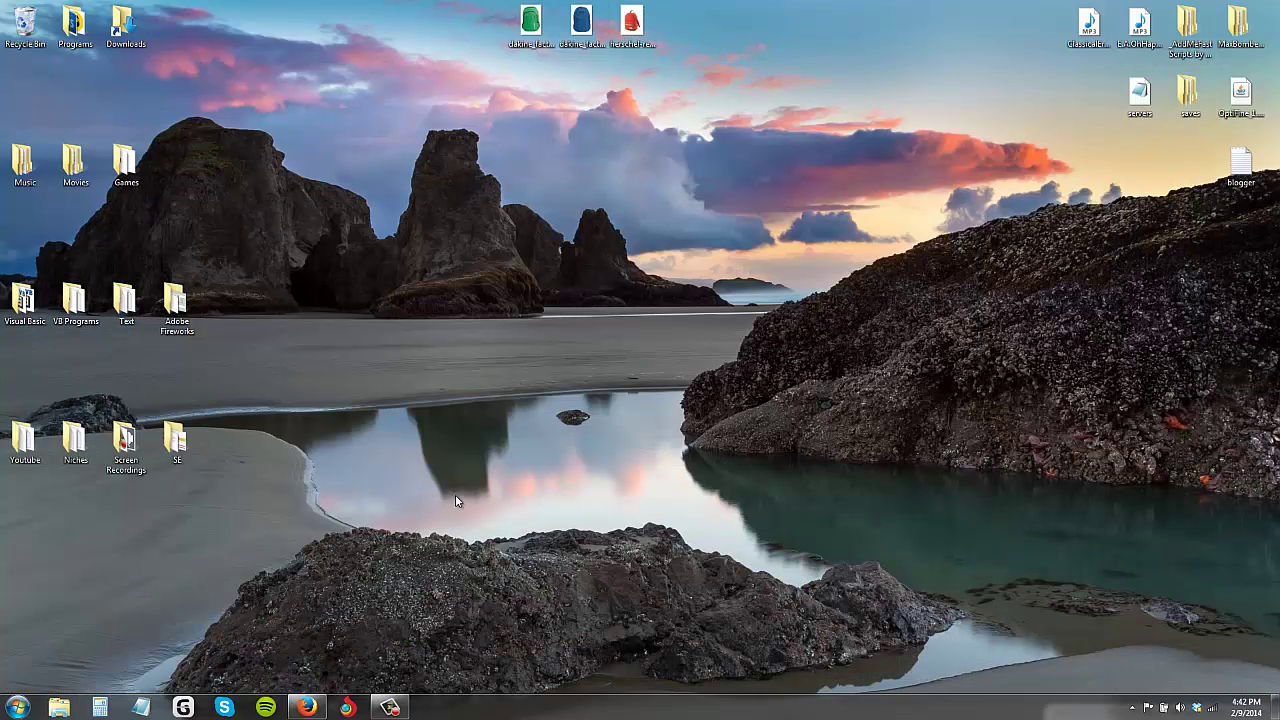
pyautogui.click(306, 707)
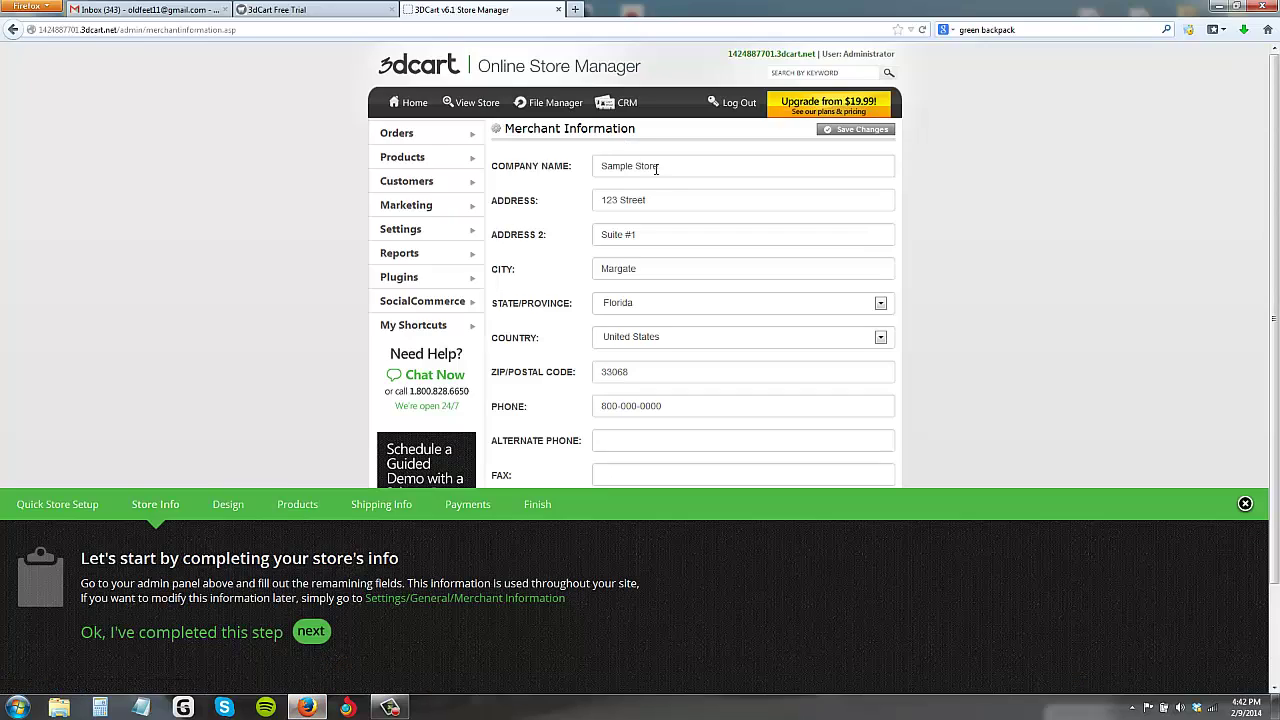
pyautogui.moveTo(655, 166); pyautogui.dragTo(535, 168)
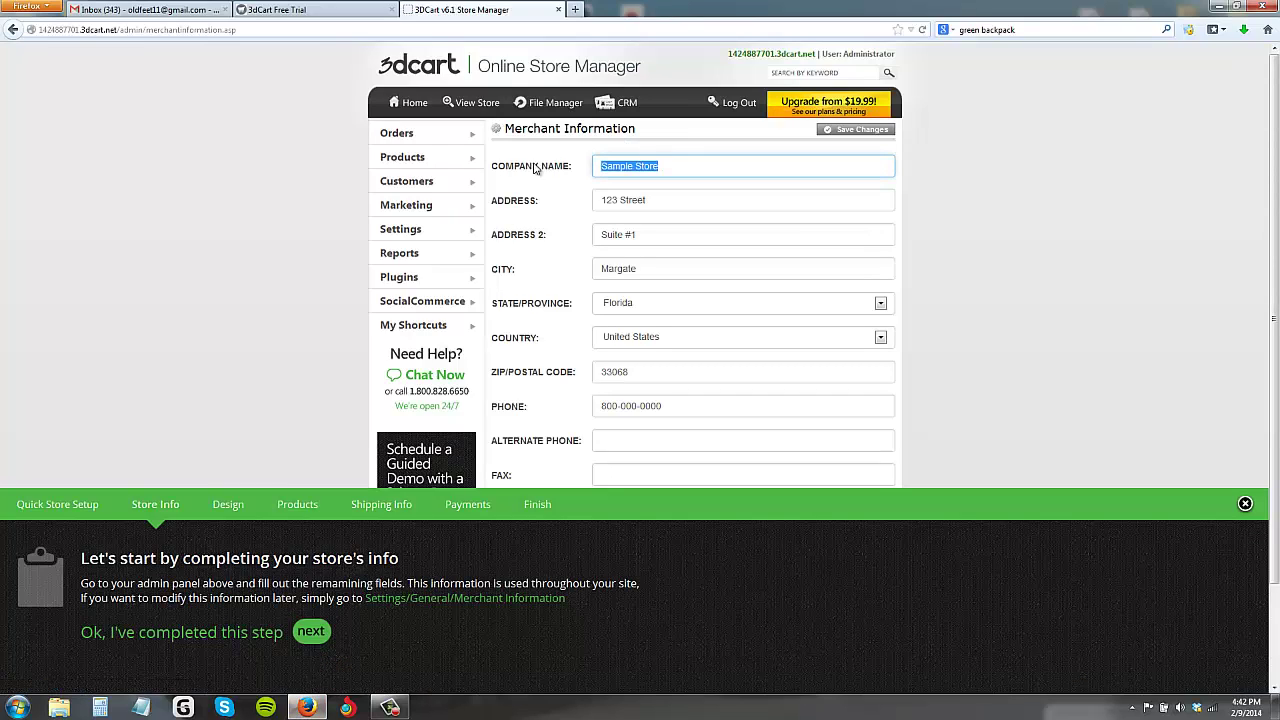
pyautogui.write('Backpack')
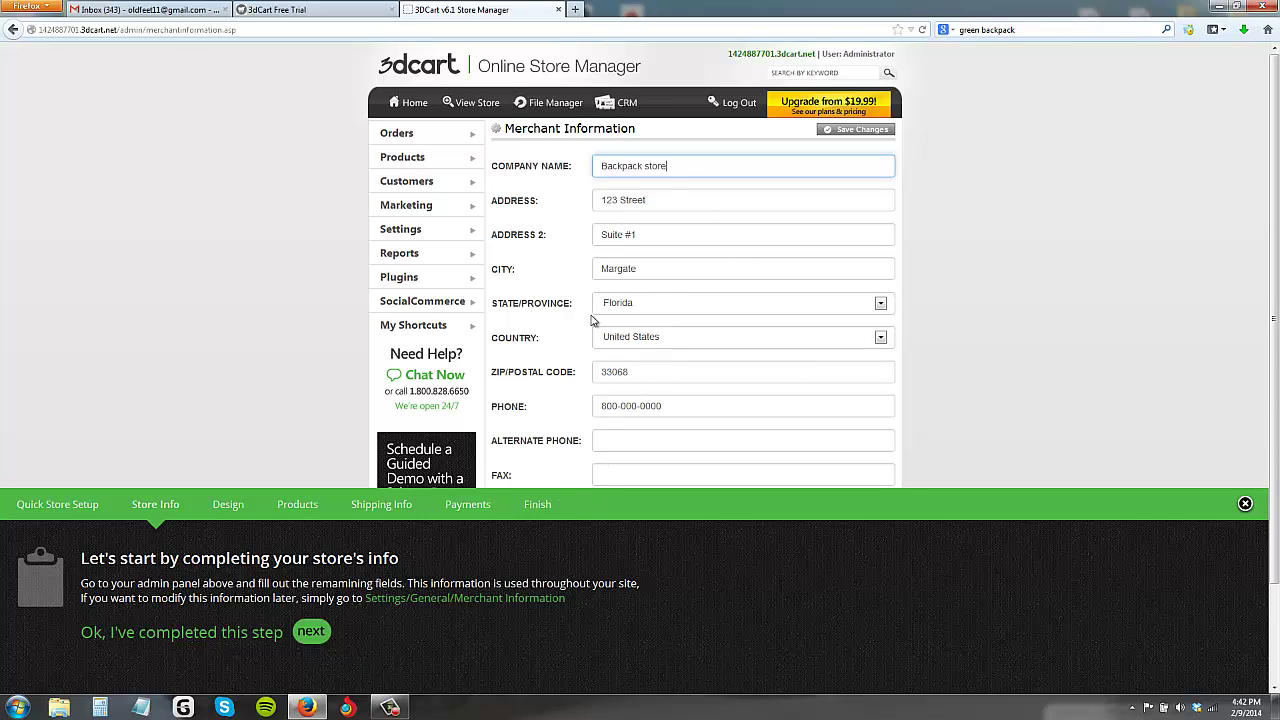
# Dismiss the setup guide, save the merchant information and return to Home
pyautogui.scroll(-2, 722, 300)
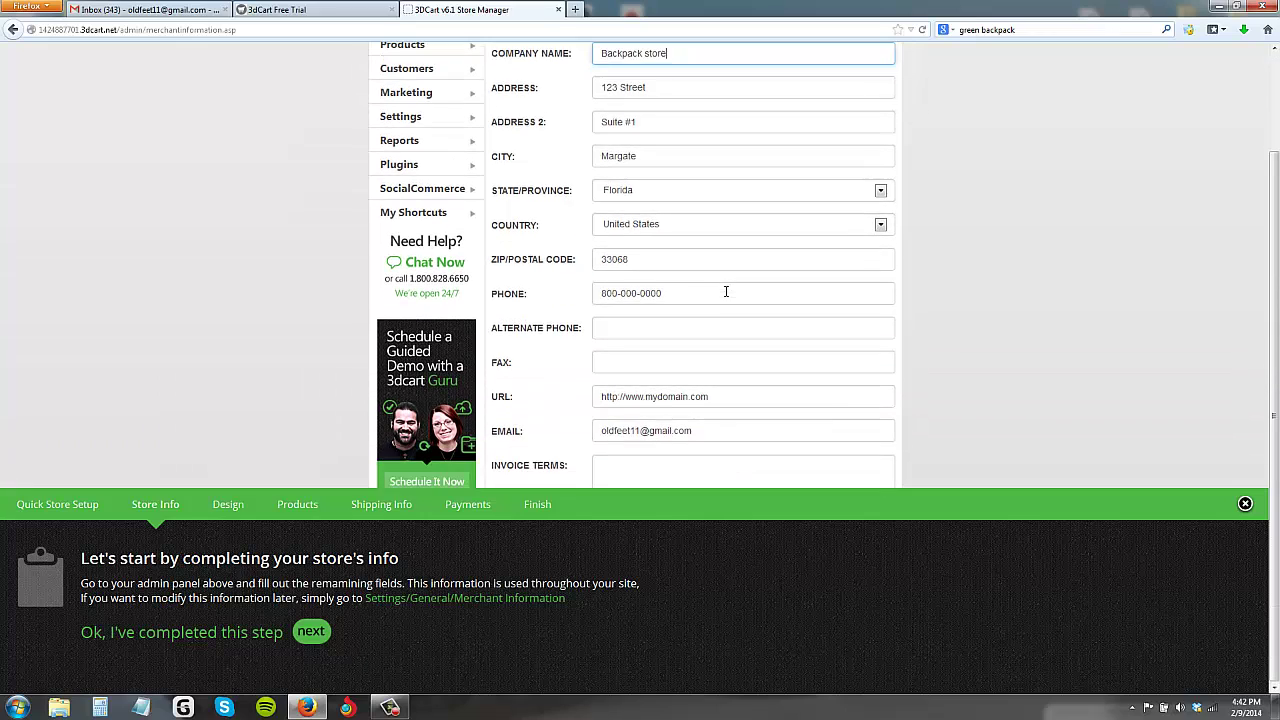
pyautogui.click(1245, 504)
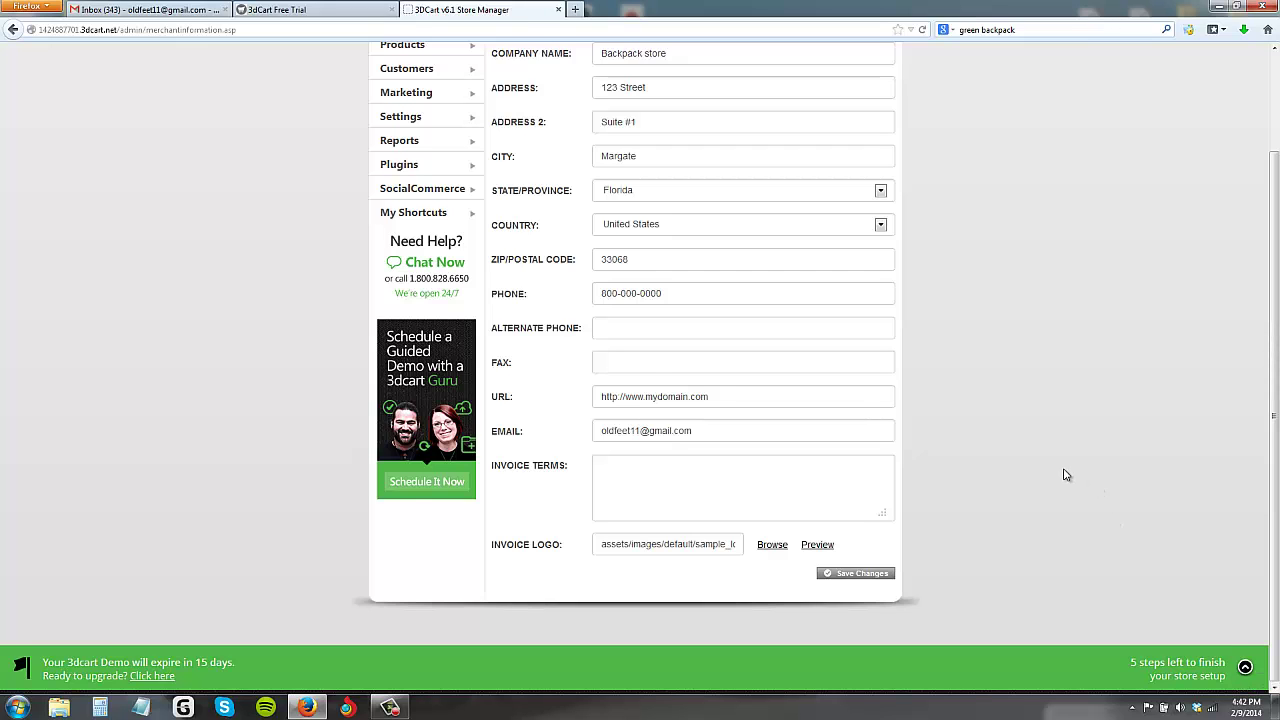
pyautogui.scroll(2, 1066, 476)
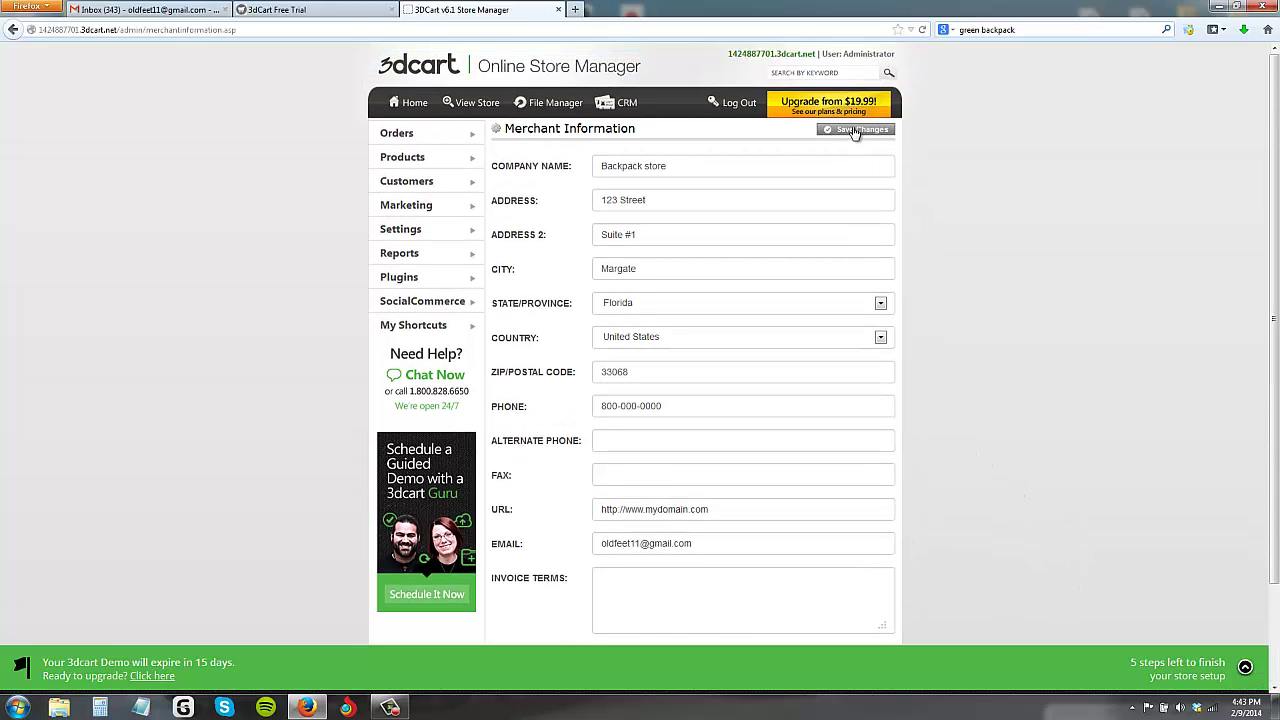
pyautogui.click(851, 132)
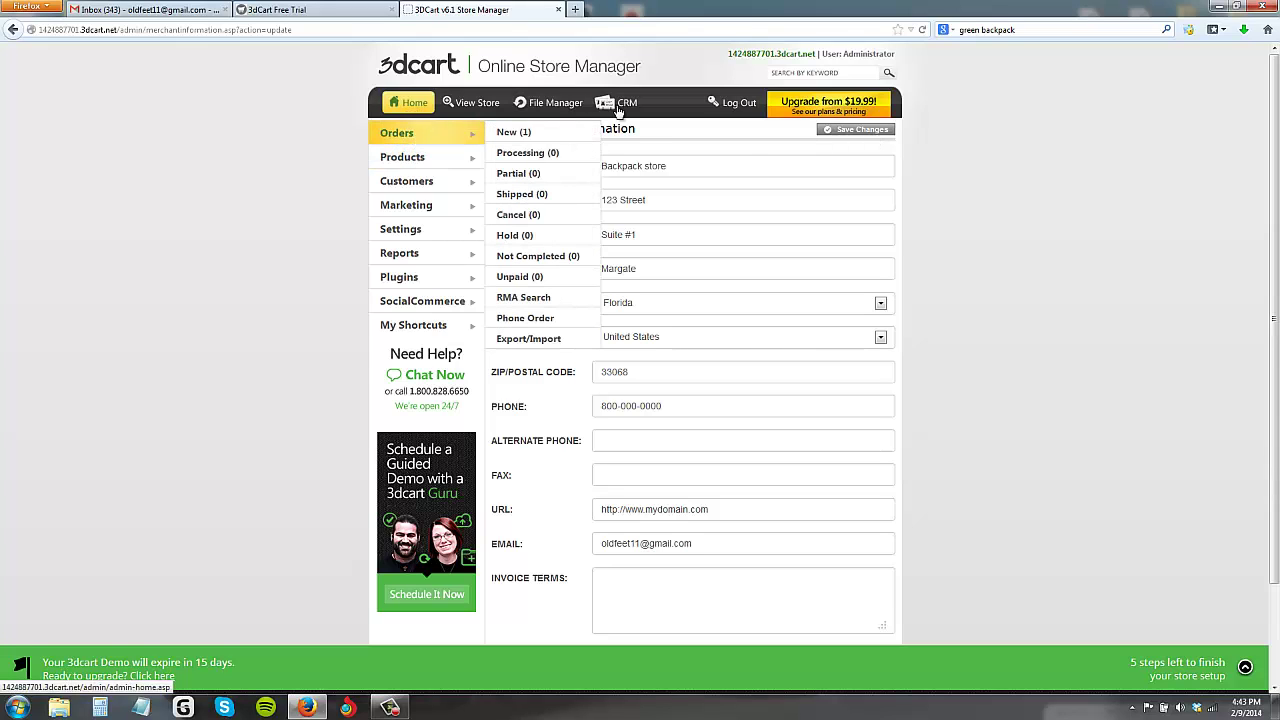
pyautogui.click(412, 104)
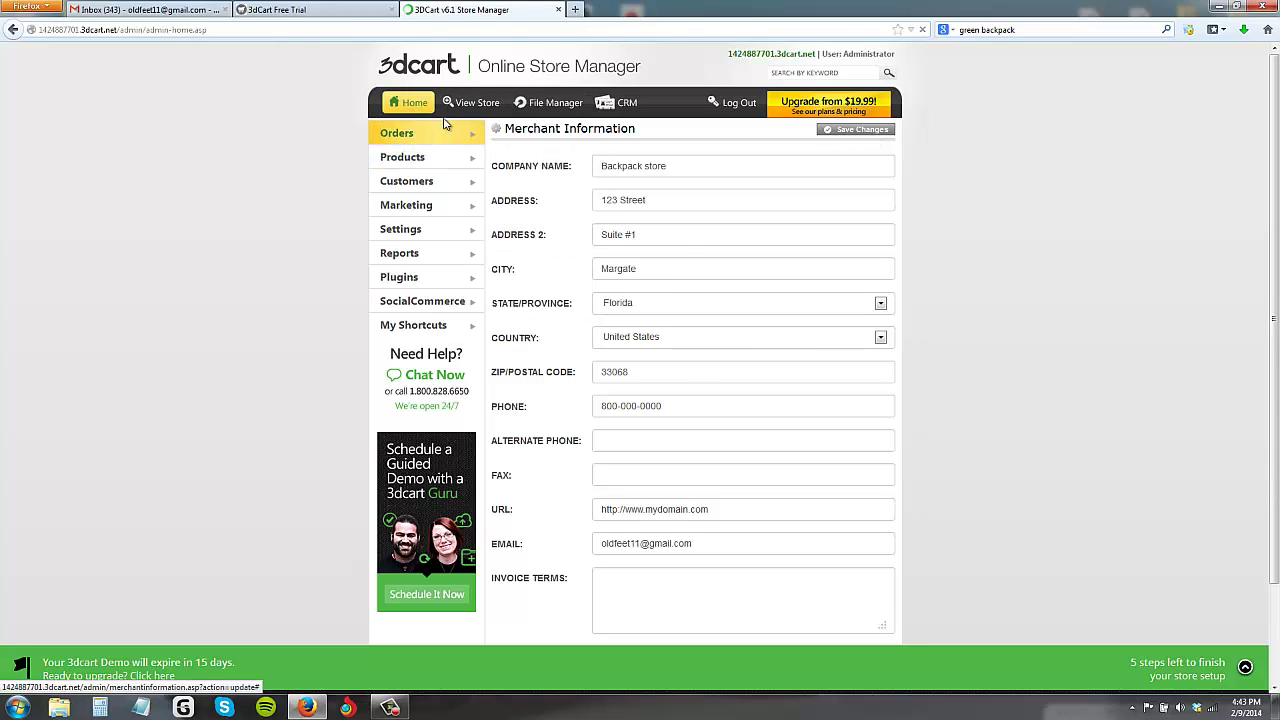
# Install the v40010 theme from the Design page and confirm the install
pyautogui.click(712, 262)
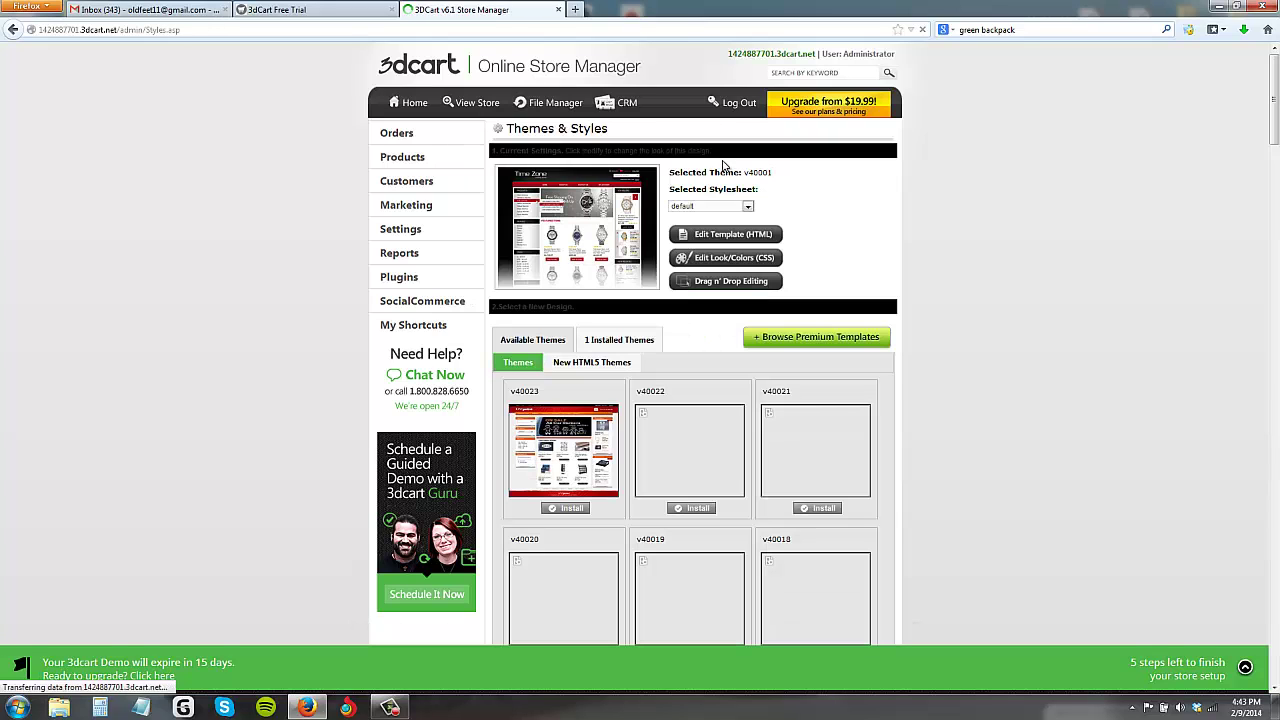
pyautogui.scroll(-1, 777, 366)
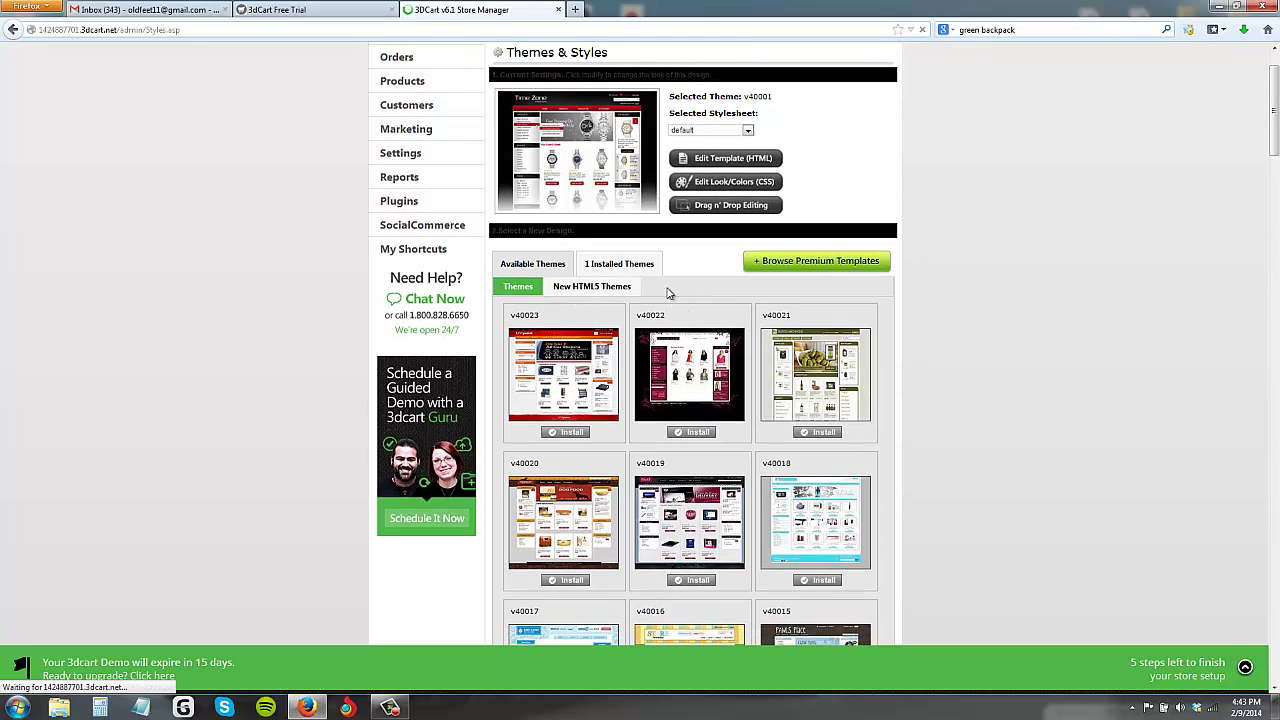
pyautogui.scroll(-1, 639, 300)
pyautogui.scroll(-1, 665, 295)
pyautogui.scroll(-2, 690, 290)
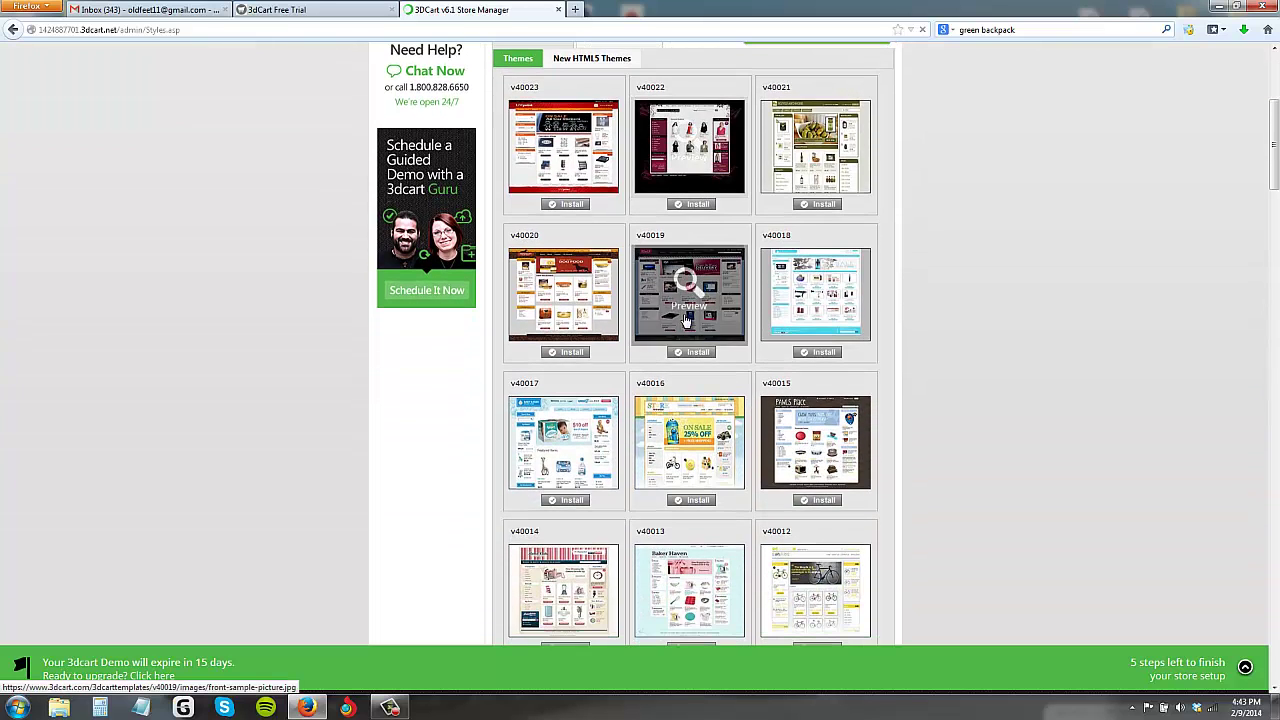
pyautogui.scroll(-3, 732, 385)
pyautogui.scroll(-2, 600, 320)
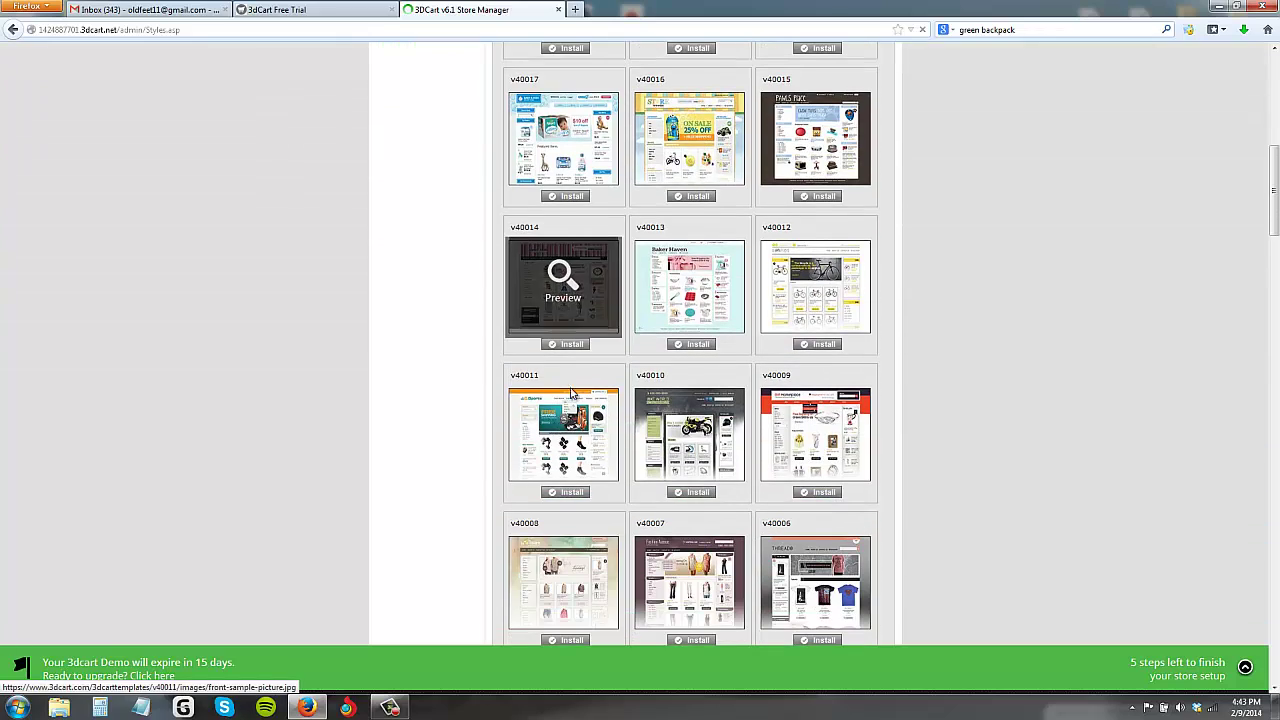
pyautogui.click(697, 492)
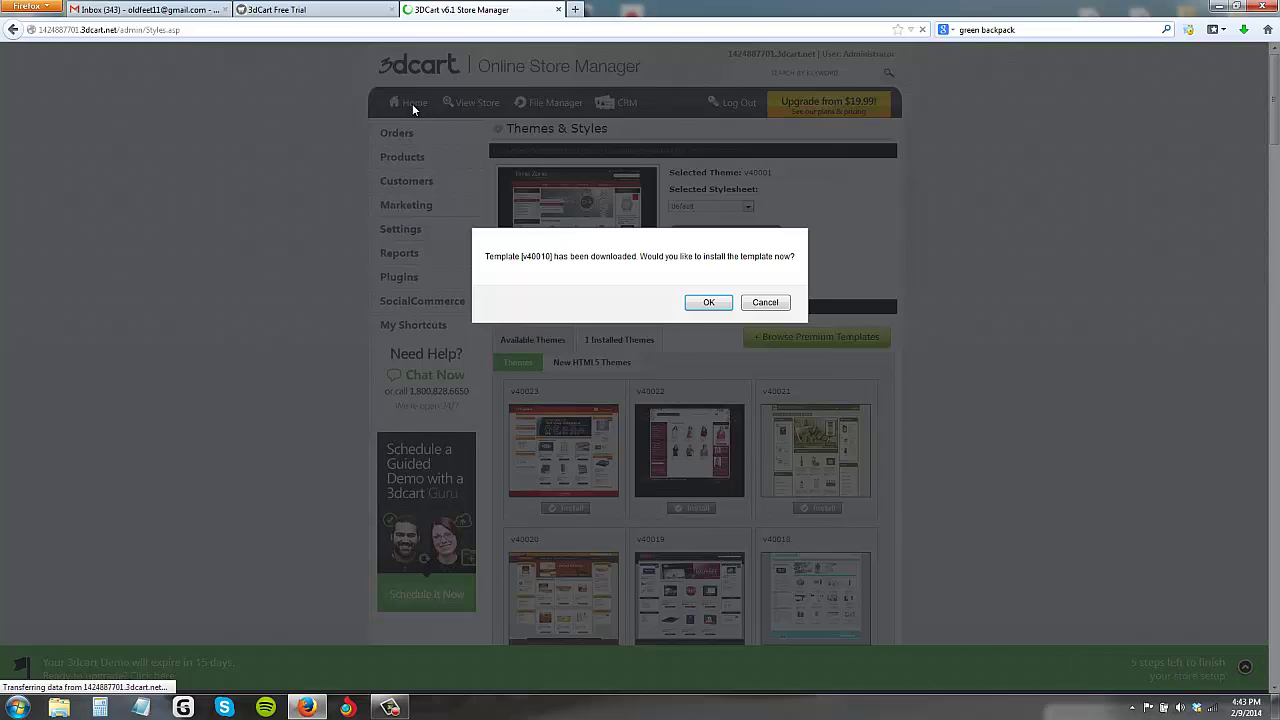
pyautogui.click(708, 304)
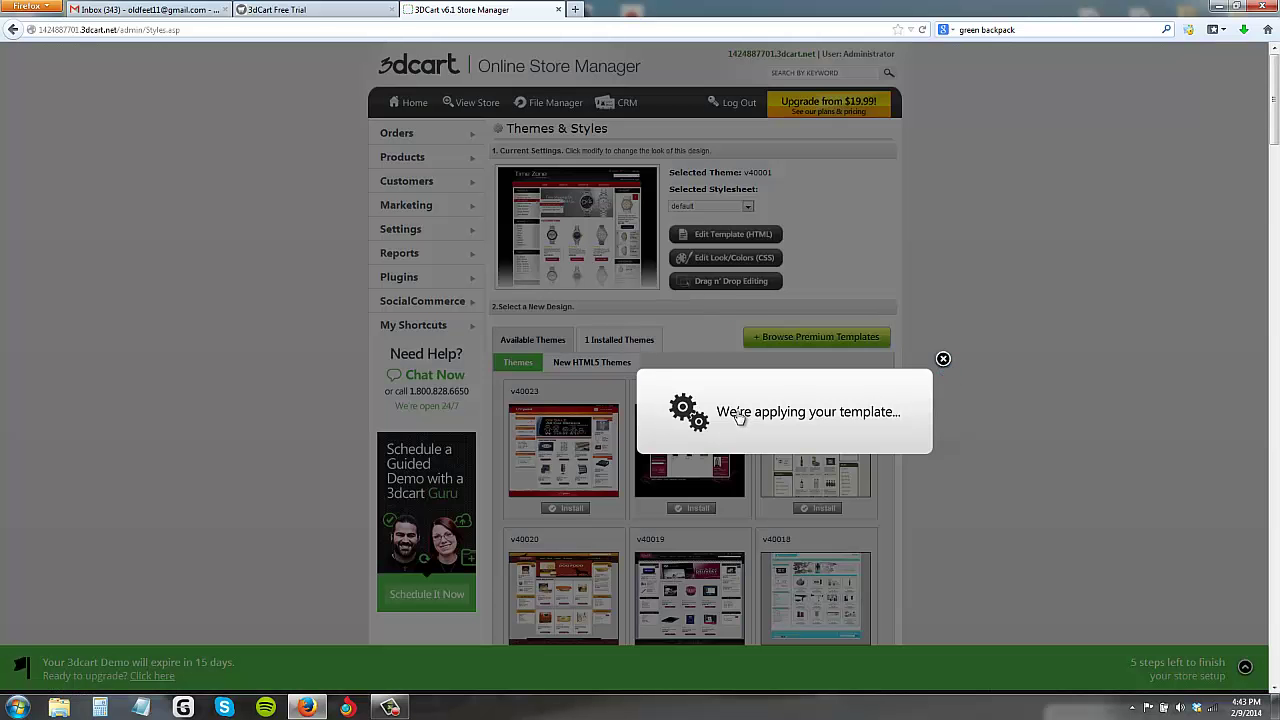
# Look over the theme's stylesheet choices, then return to the control panel
pyautogui.scroll(-3, 780, 300)
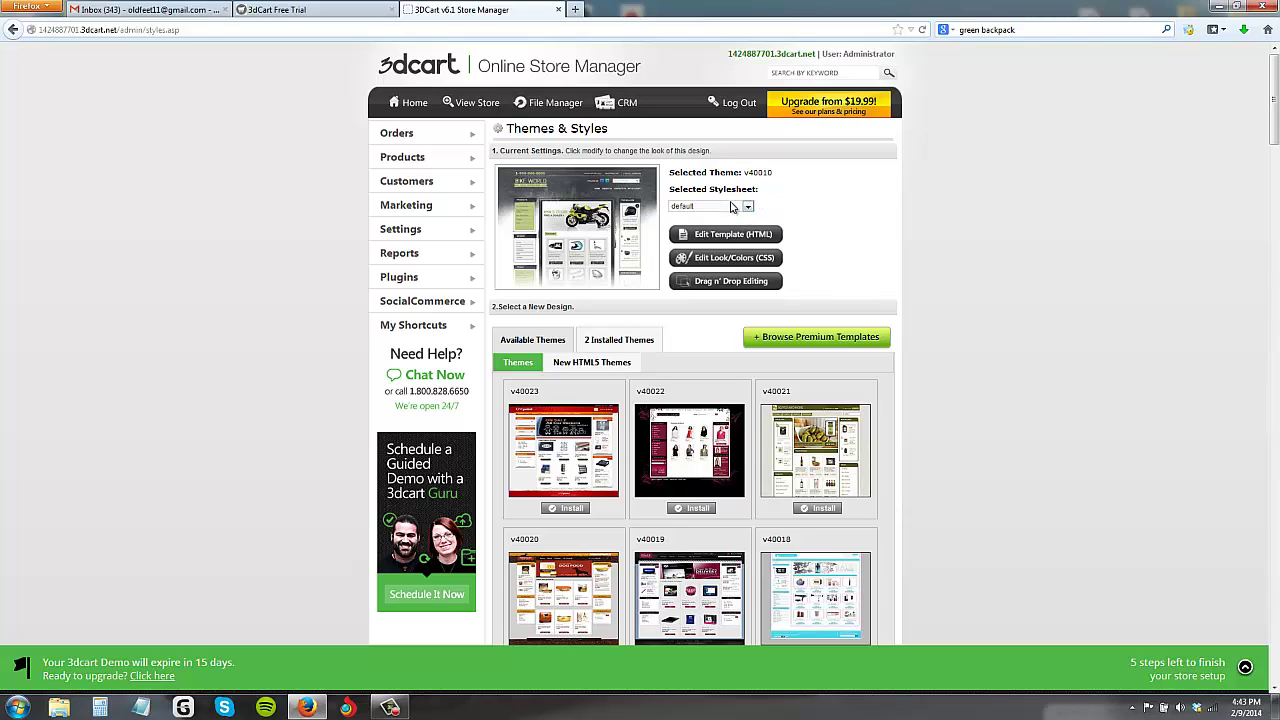
pyautogui.click(746, 210)
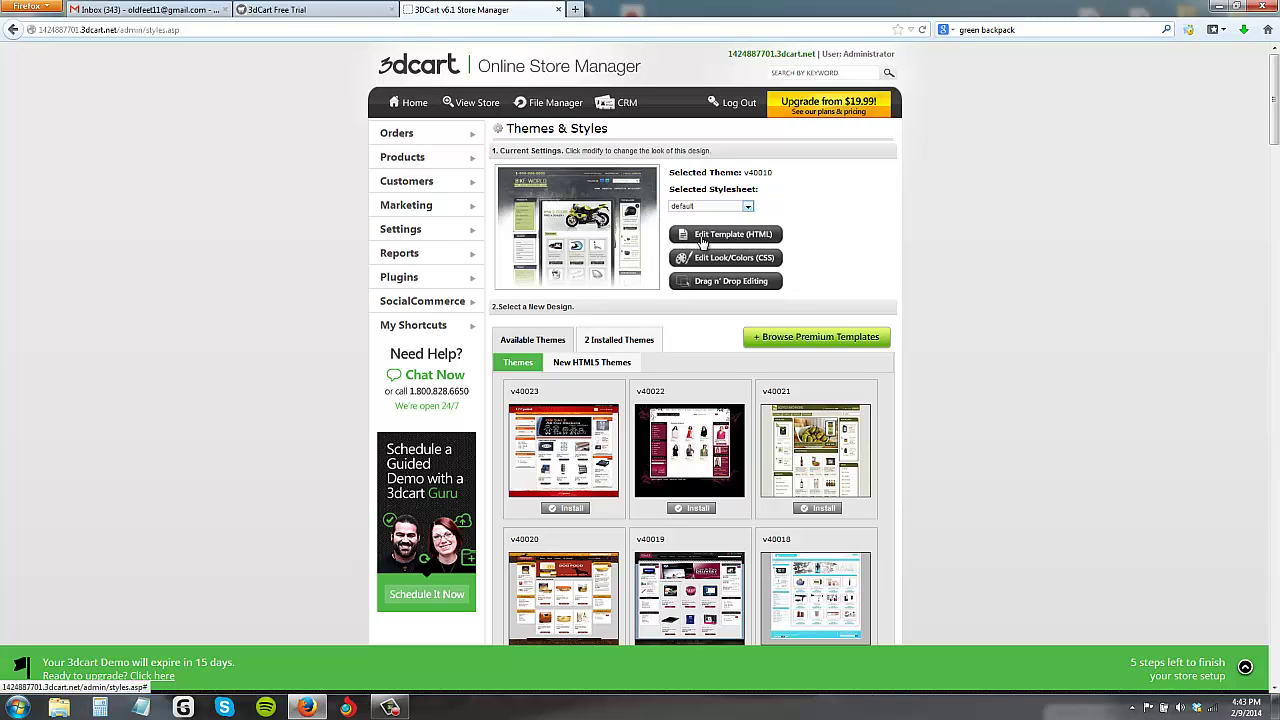
pyautogui.scroll(-10, 960, 375)
pyautogui.scroll(-5, 951, 363)
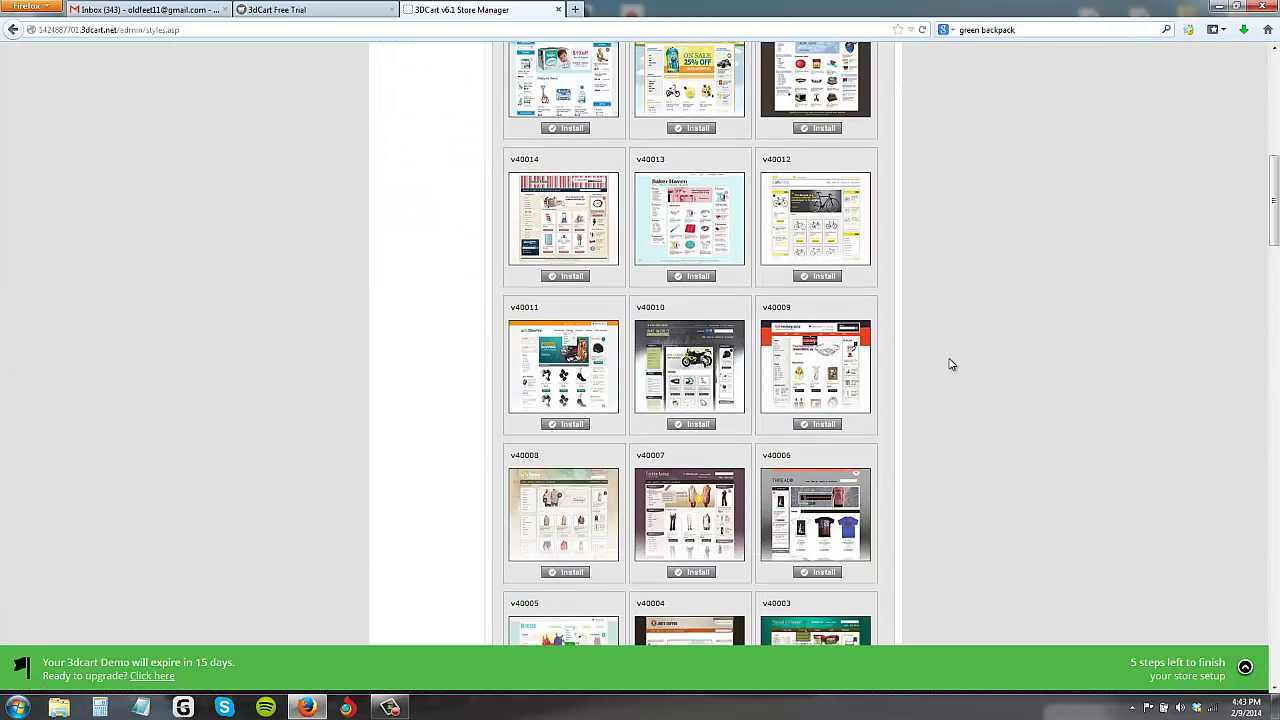
pyautogui.scroll(4, 944, 360)
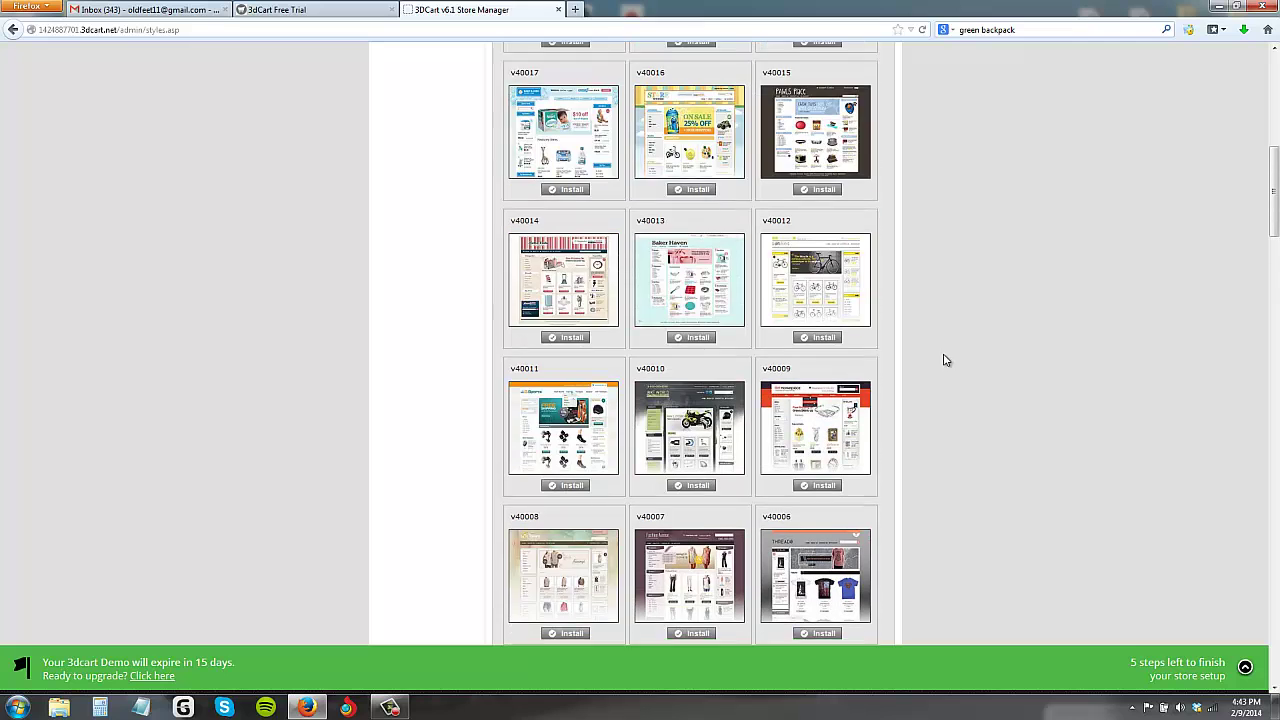
pyautogui.scroll(3, 944, 360)
pyautogui.scroll(6, 944, 360)
pyautogui.scroll(2, 944, 360)
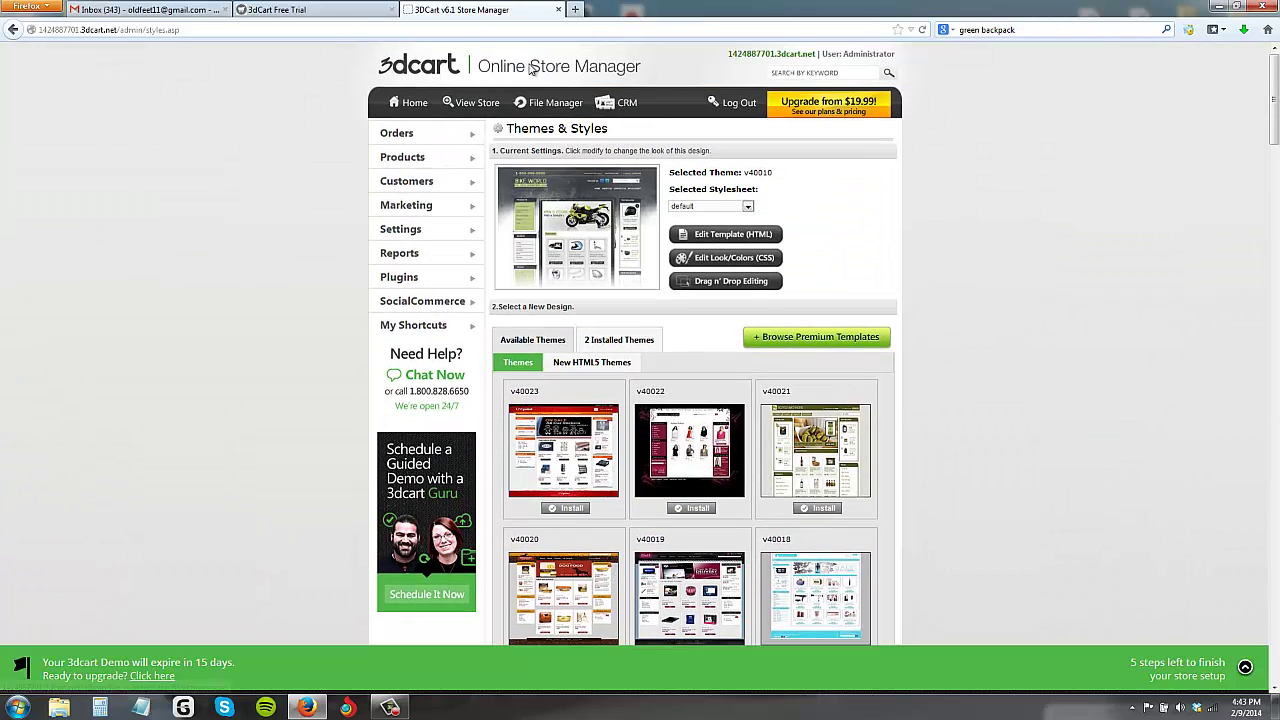
pyautogui.click(413, 103)
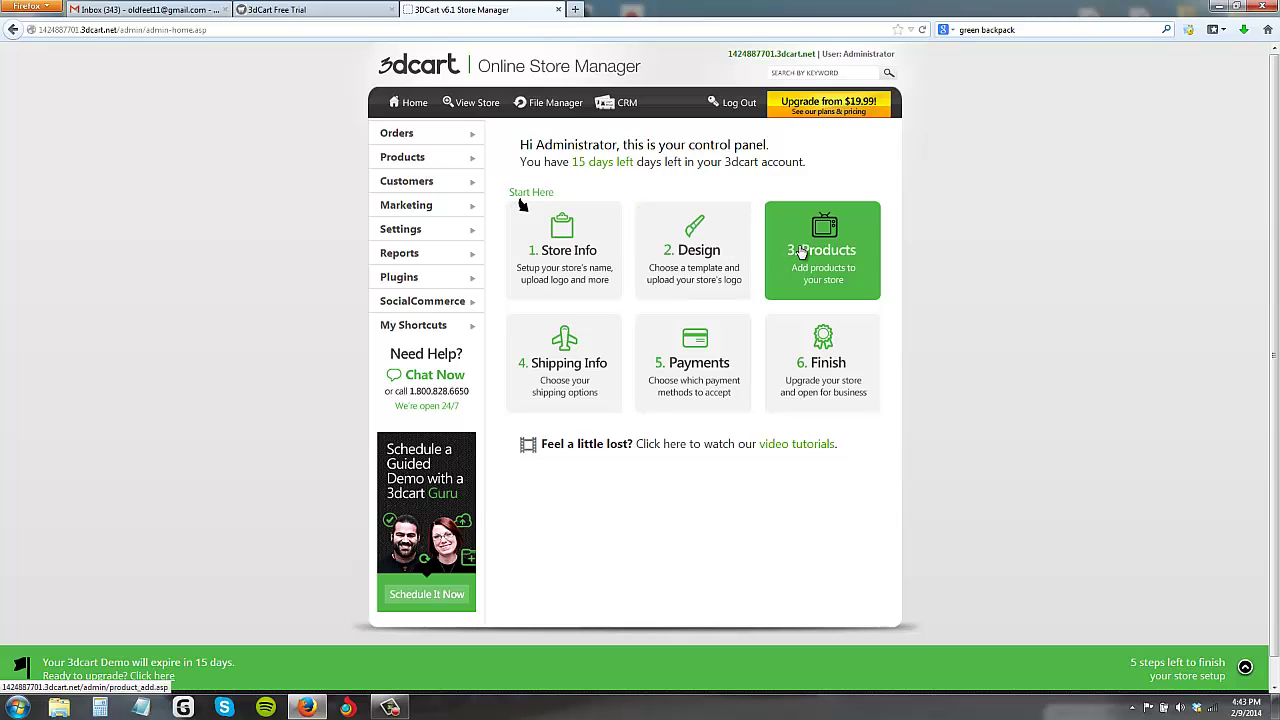
# Start a new product named 'Backpack'
pyautogui.click(797, 252)
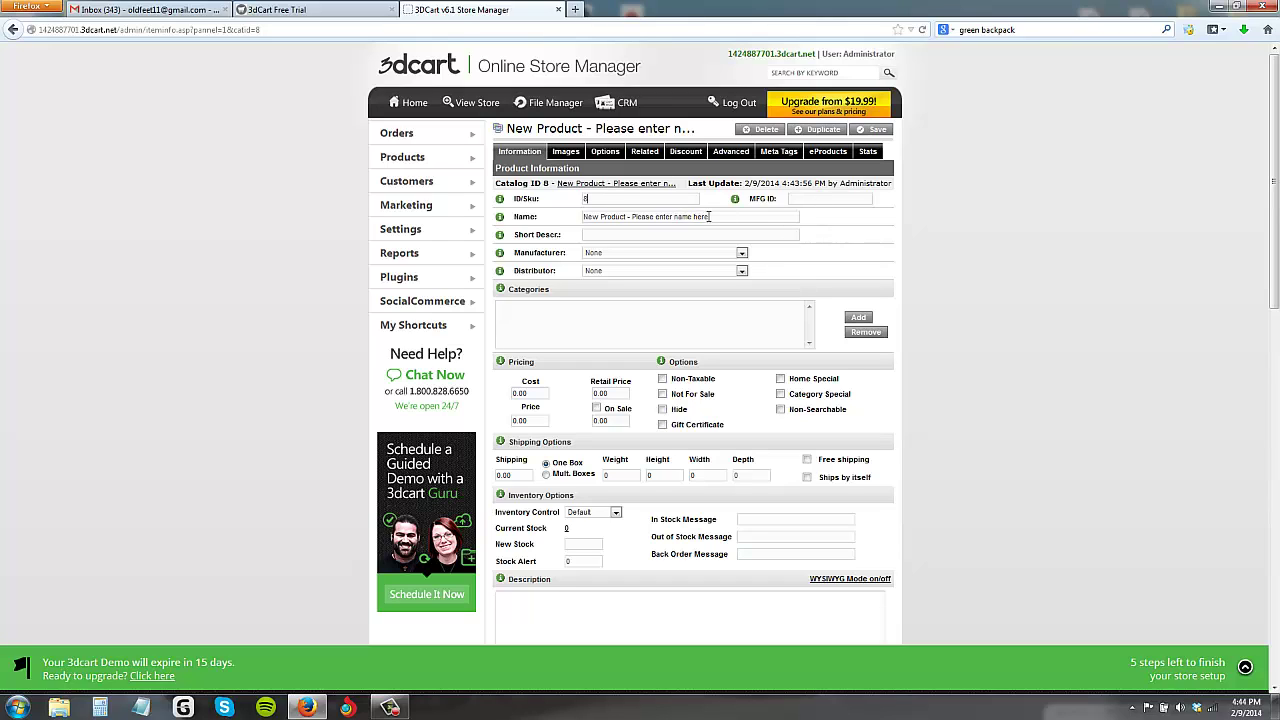
pyautogui.moveTo(709, 216); pyautogui.dragTo(583, 216)
pyautogui.write('Backpack')
pyautogui.press('Tab')
# Assign Sample Category and price it: cost 10, retail 20, on sale at 15
pyautogui.click(861, 319)
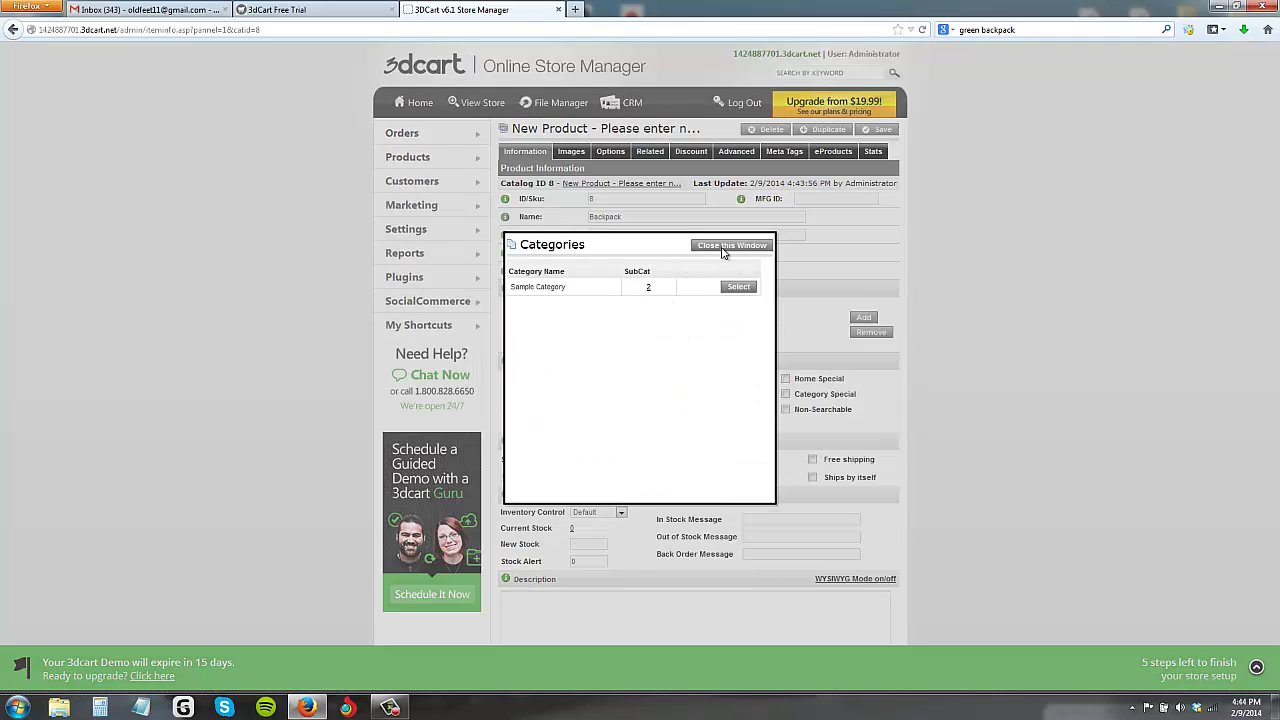
pyautogui.click(765, 247)
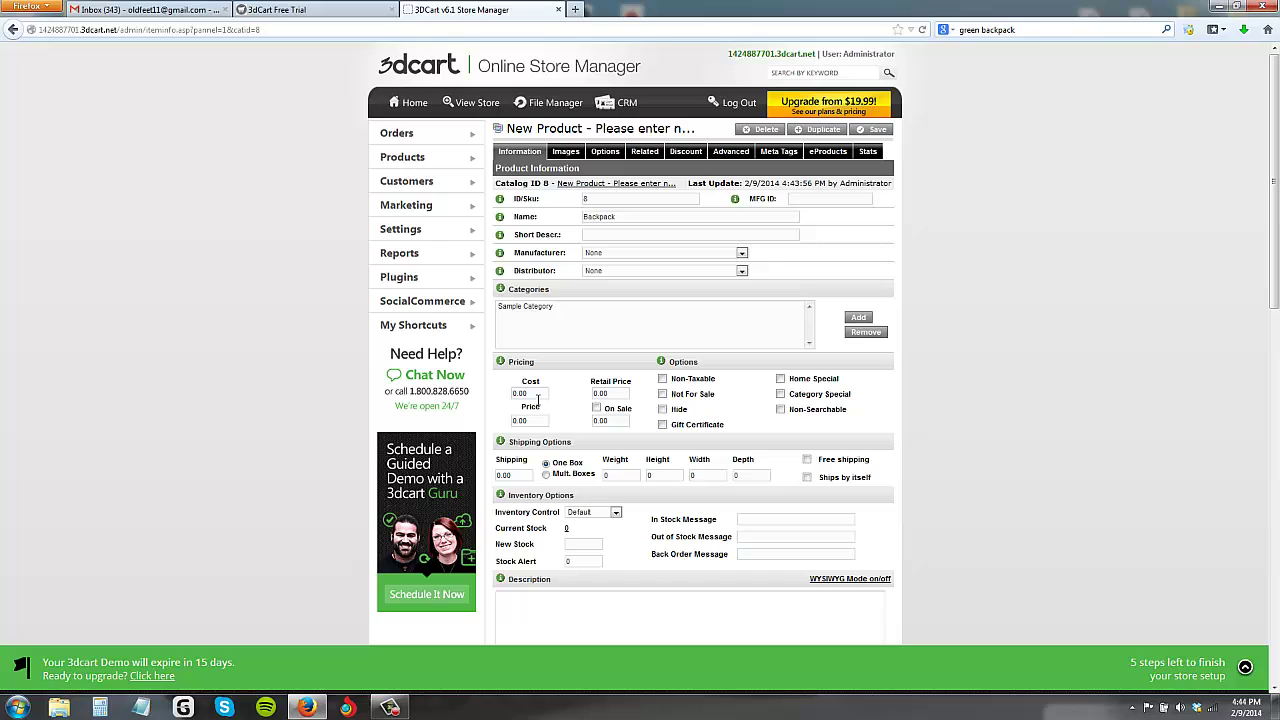
pyautogui.click(508, 393)
pyautogui.write('1')
pyautogui.write('5')
# Enter the keywords backpack, back pack, school bag
pyautogui.scroll(-2, 665, 435)
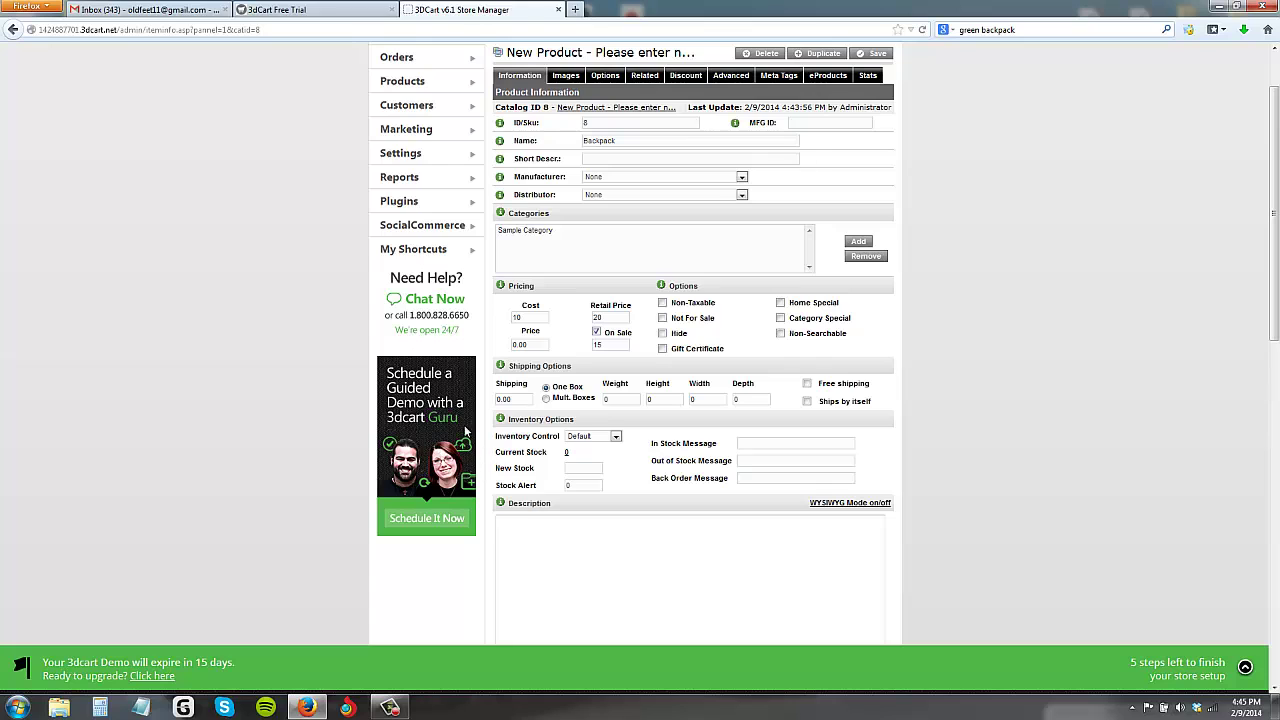
pyautogui.scroll(-2, 570, 425)
pyautogui.scroll(-4, 585, 370)
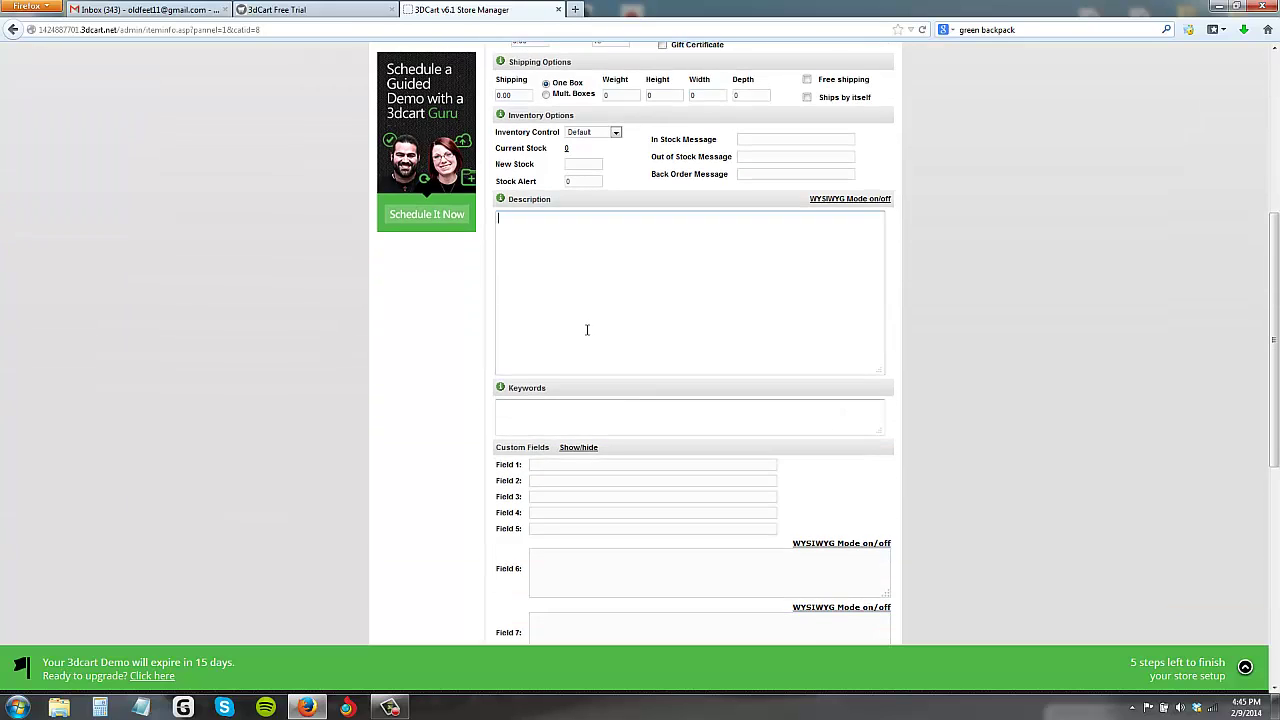
pyautogui.scroll(-3, 540, 325)
pyautogui.scroll(1, 543, 251)
pyautogui.scroll(1, 563, 349)
pyautogui.click(563, 345)
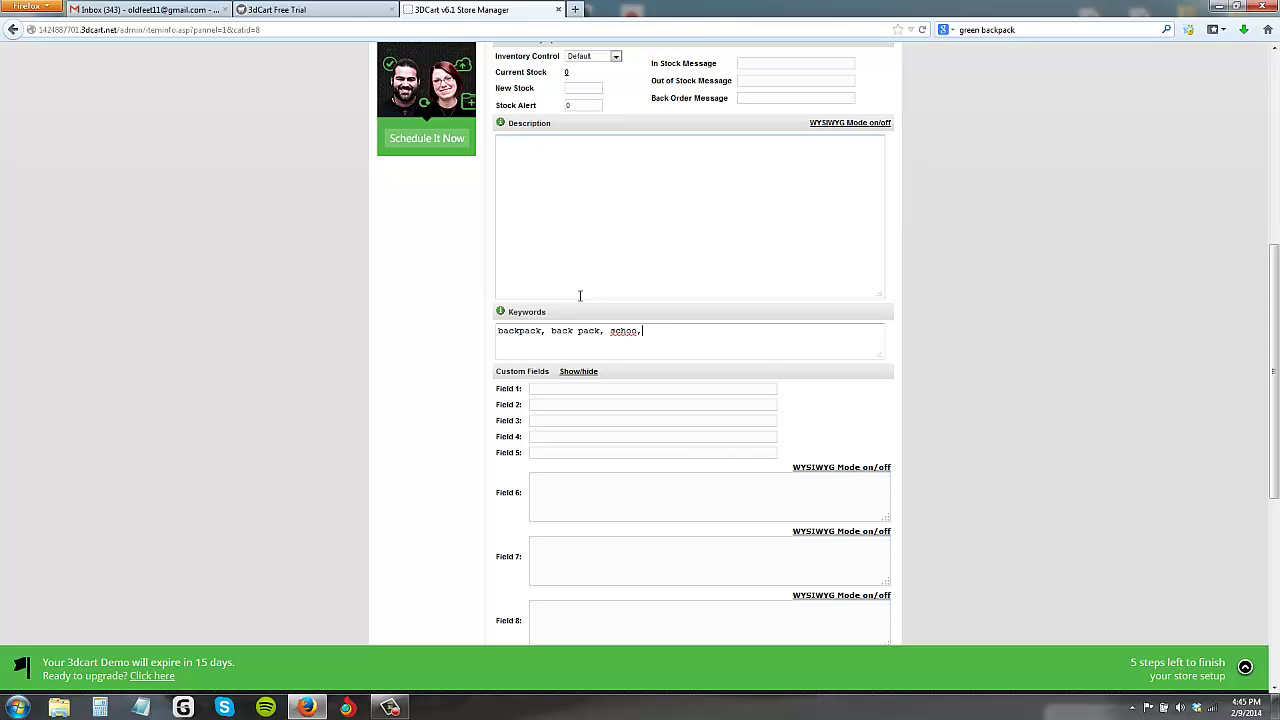
pyautogui.write('l bag,')
# Write the description "Wear on your back to carry stuff."
pyautogui.click(557, 271)
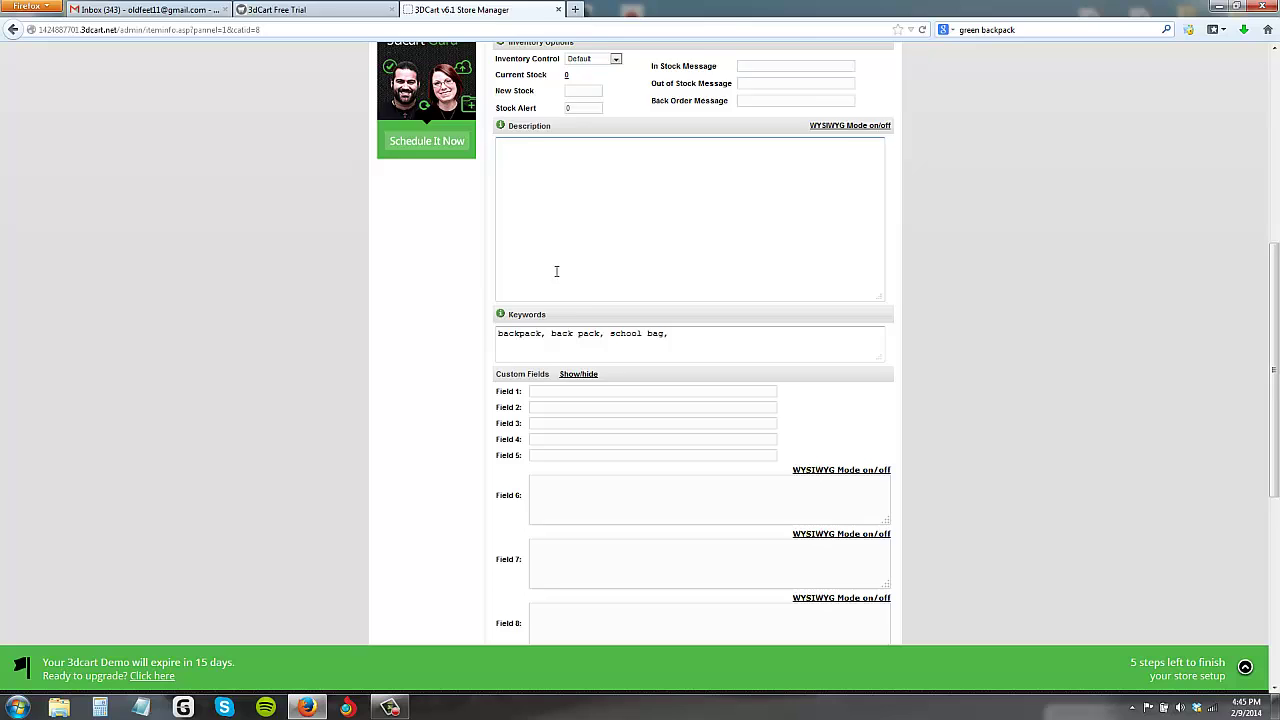
pyautogui.scroll(1, 569, 269)
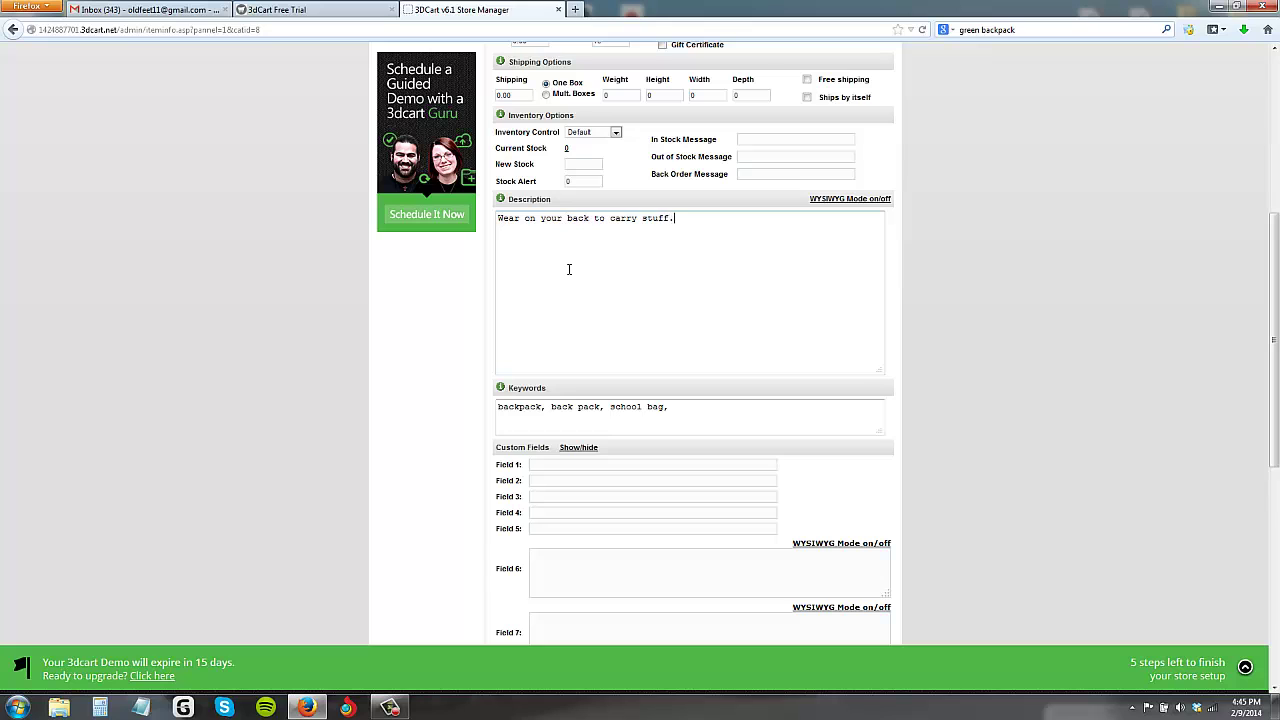
pyautogui.scroll(-1, 590, 280)
pyautogui.scroll(-2, 583, 283)
pyautogui.scroll(-2, 585, 288)
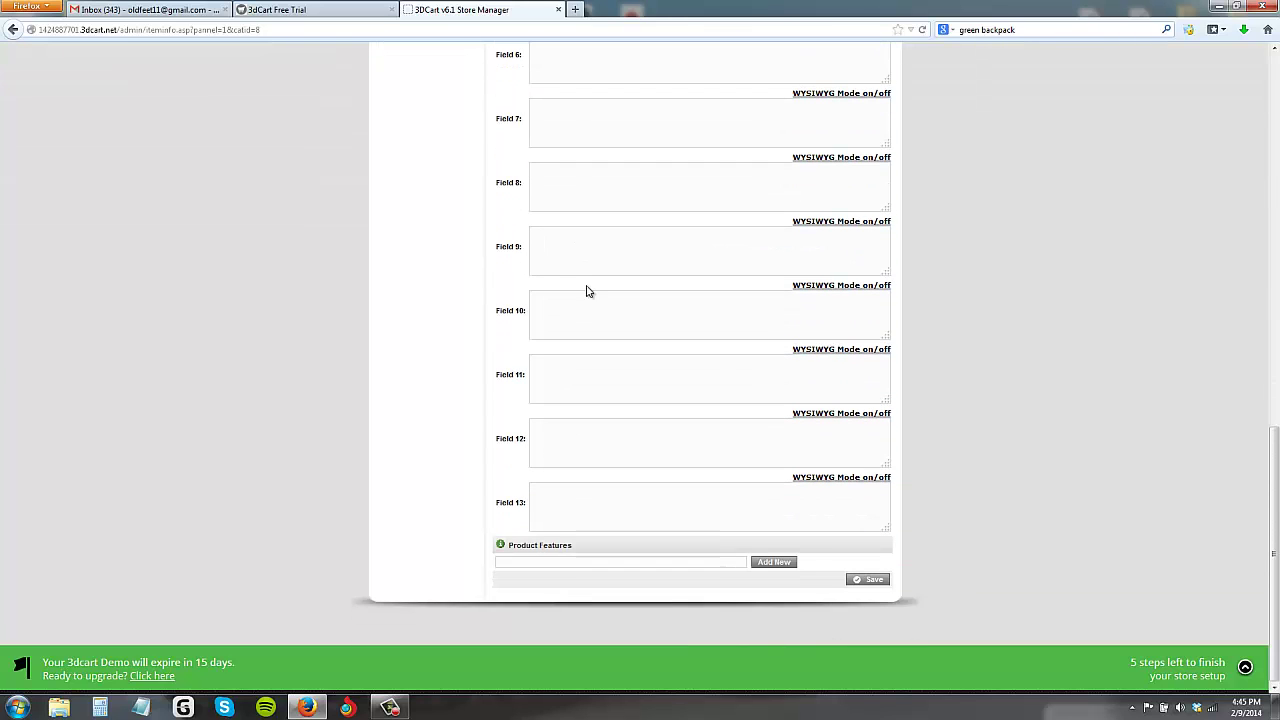
pyautogui.scroll(2, 727, 560)
pyautogui.scroll(5, 760, 494)
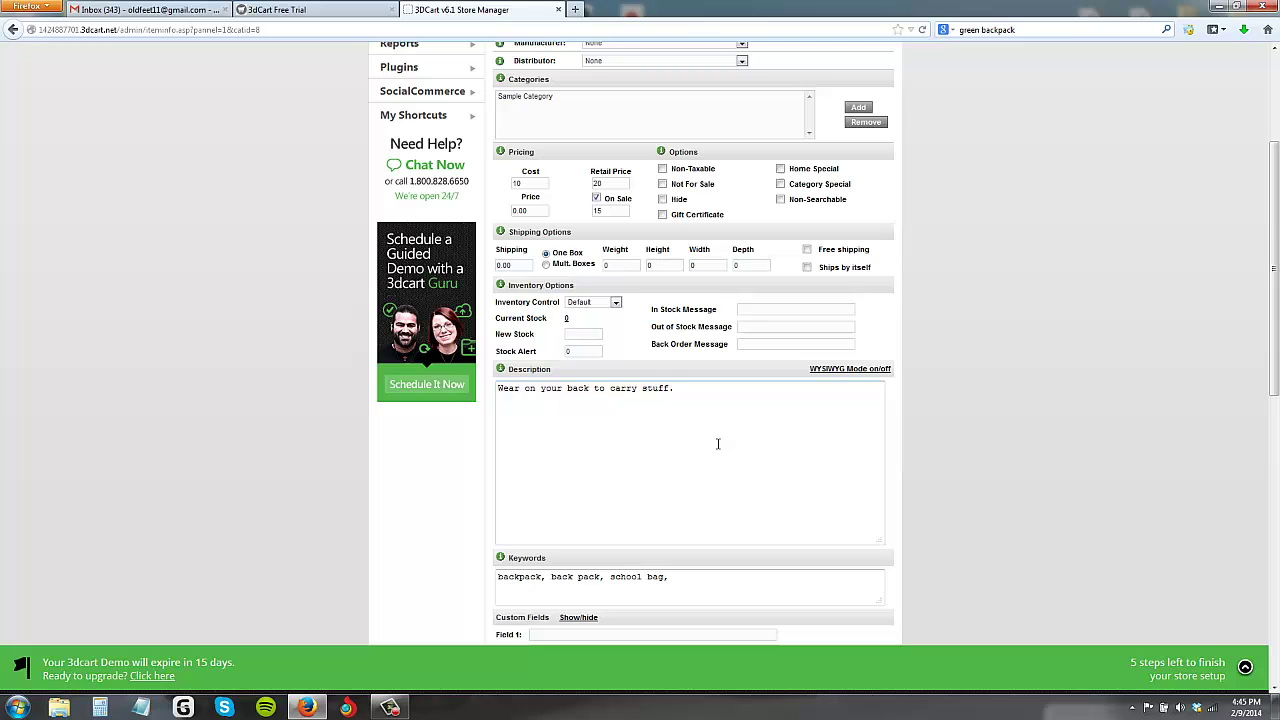
pyautogui.scroll(1, 713, 435)
pyautogui.scroll(2, 635, 455)
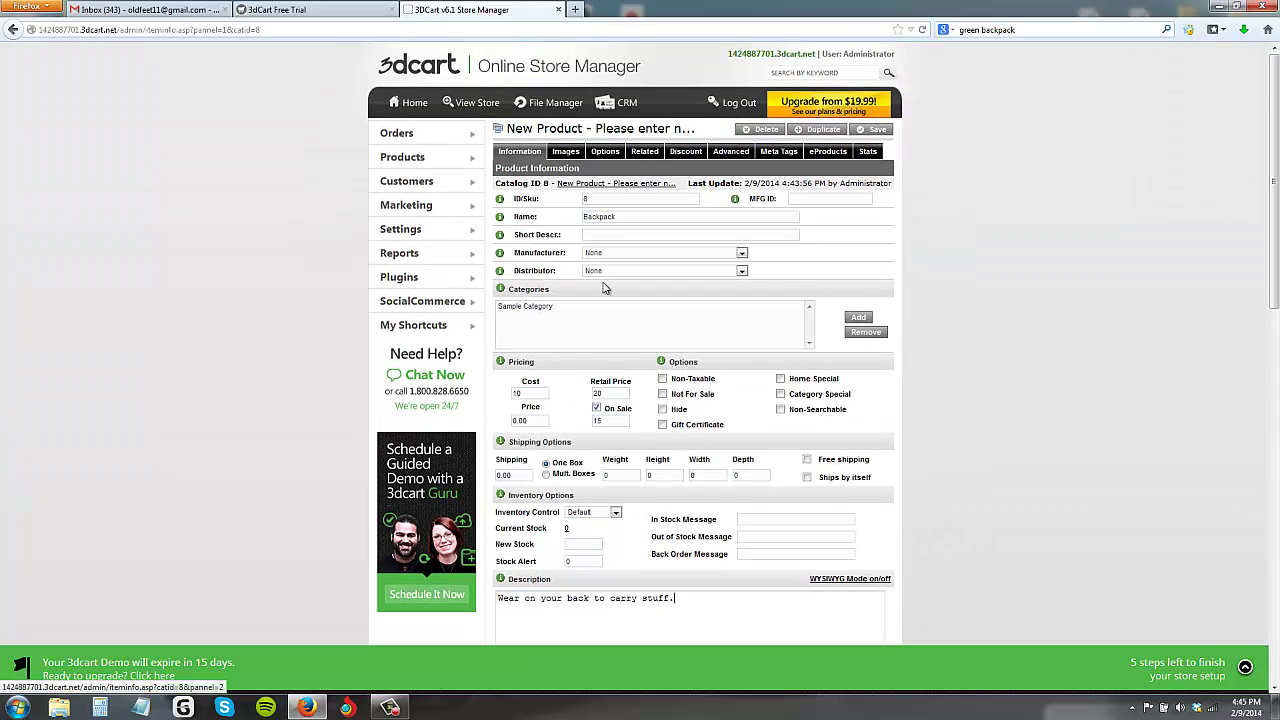
pyautogui.scroll(-4, 800, 384)
pyautogui.scroll(-3, 800, 384)
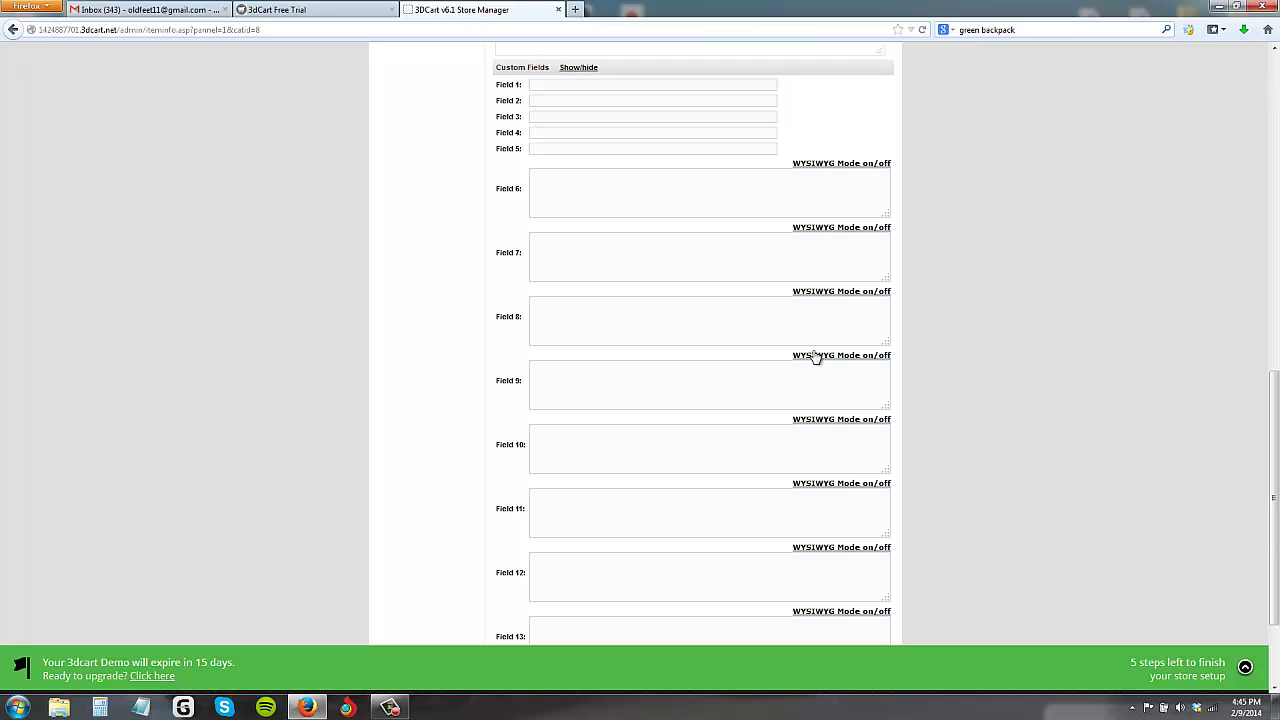
pyautogui.scroll(2, 630, 290)
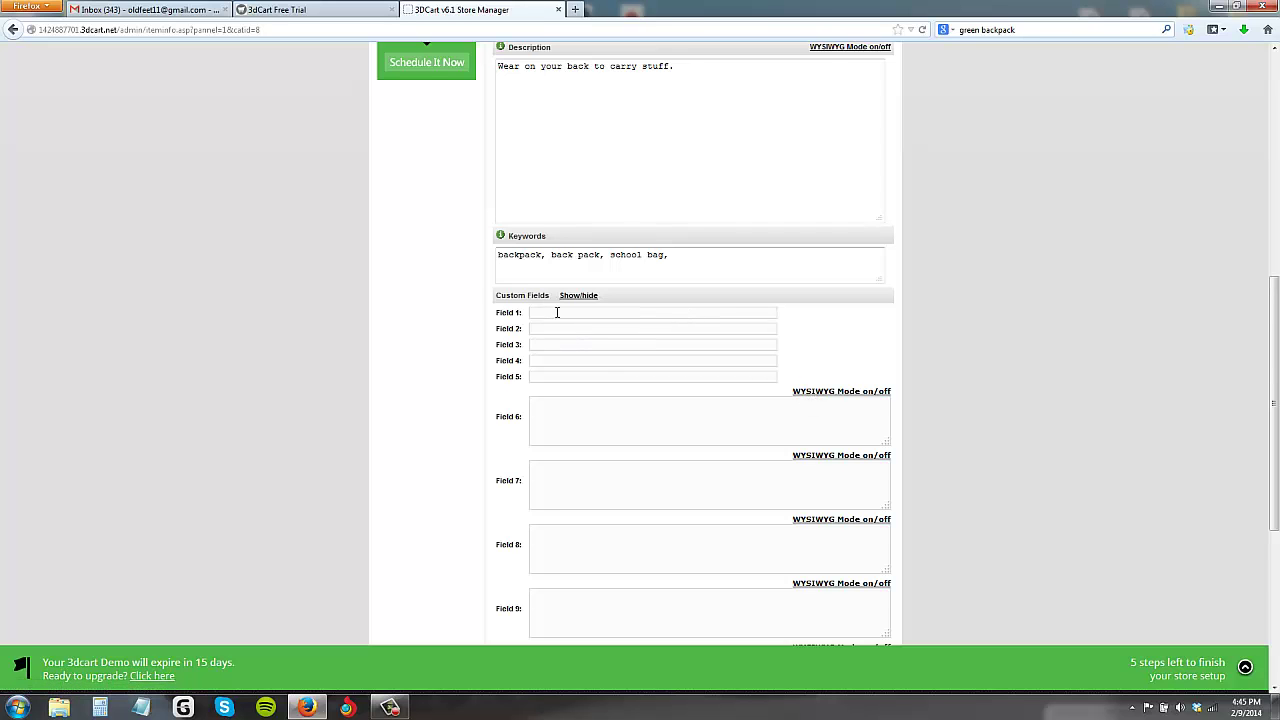
pyautogui.scroll(-3, 557, 312)
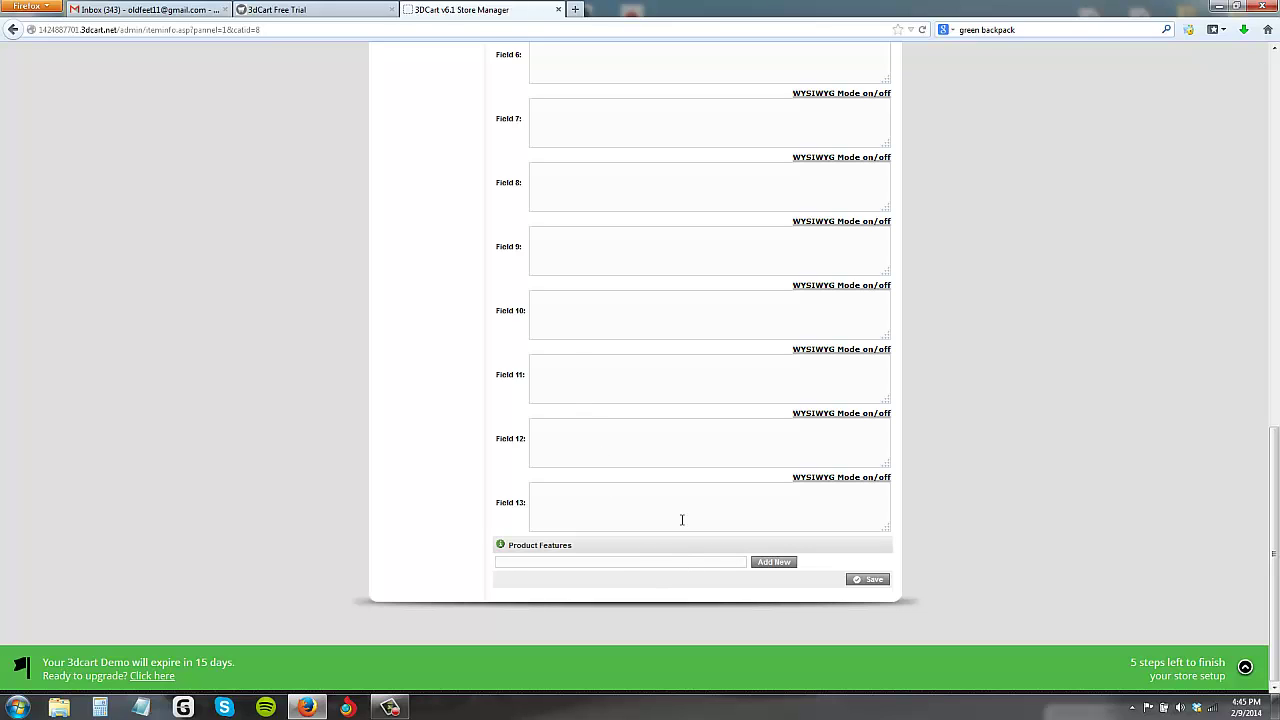
pyautogui.scroll(5, 657, 494)
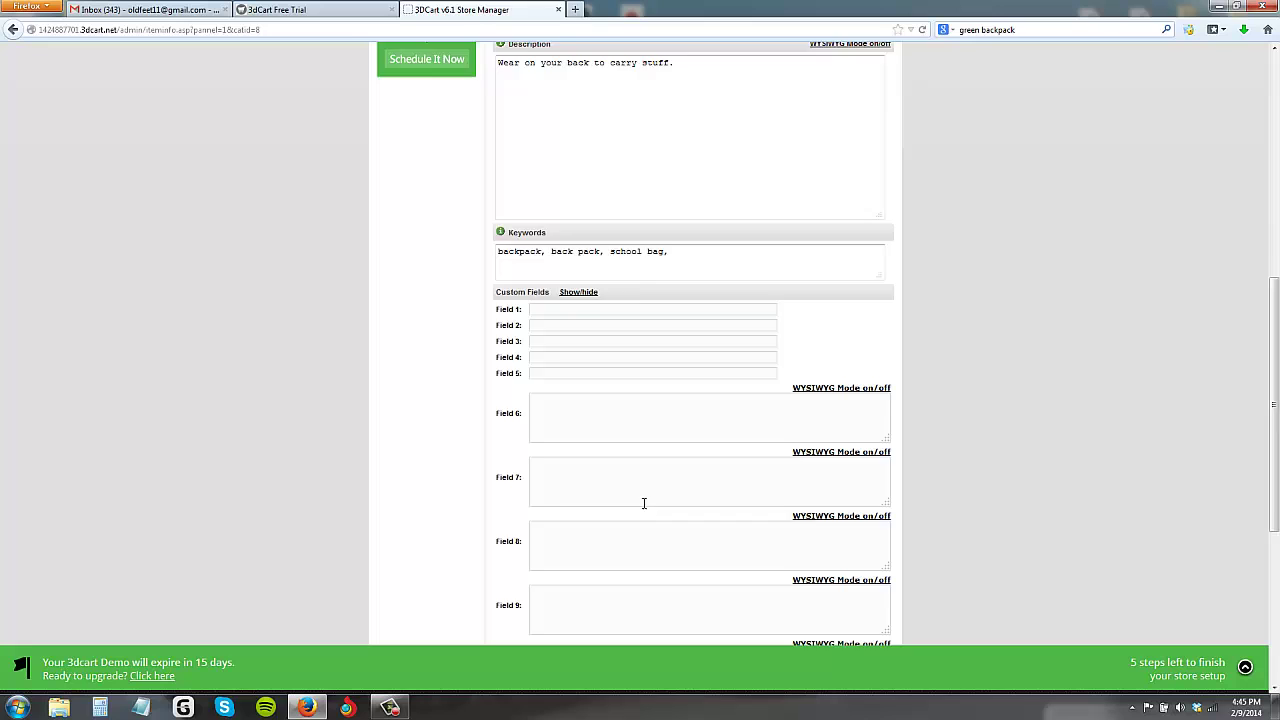
pyautogui.scroll(2, 643, 503)
pyautogui.scroll(2, 594, 426)
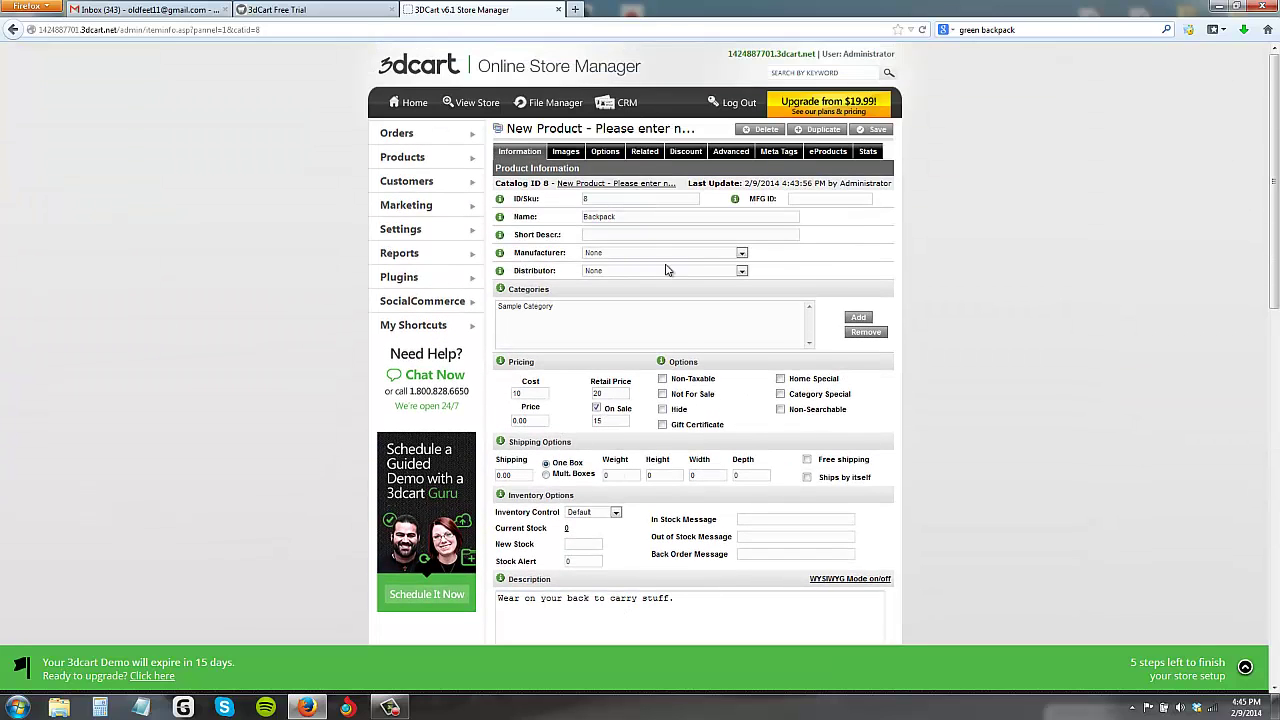
pyautogui.scroll(-5, 606, 420)
pyautogui.scroll(-5, 640, 415)
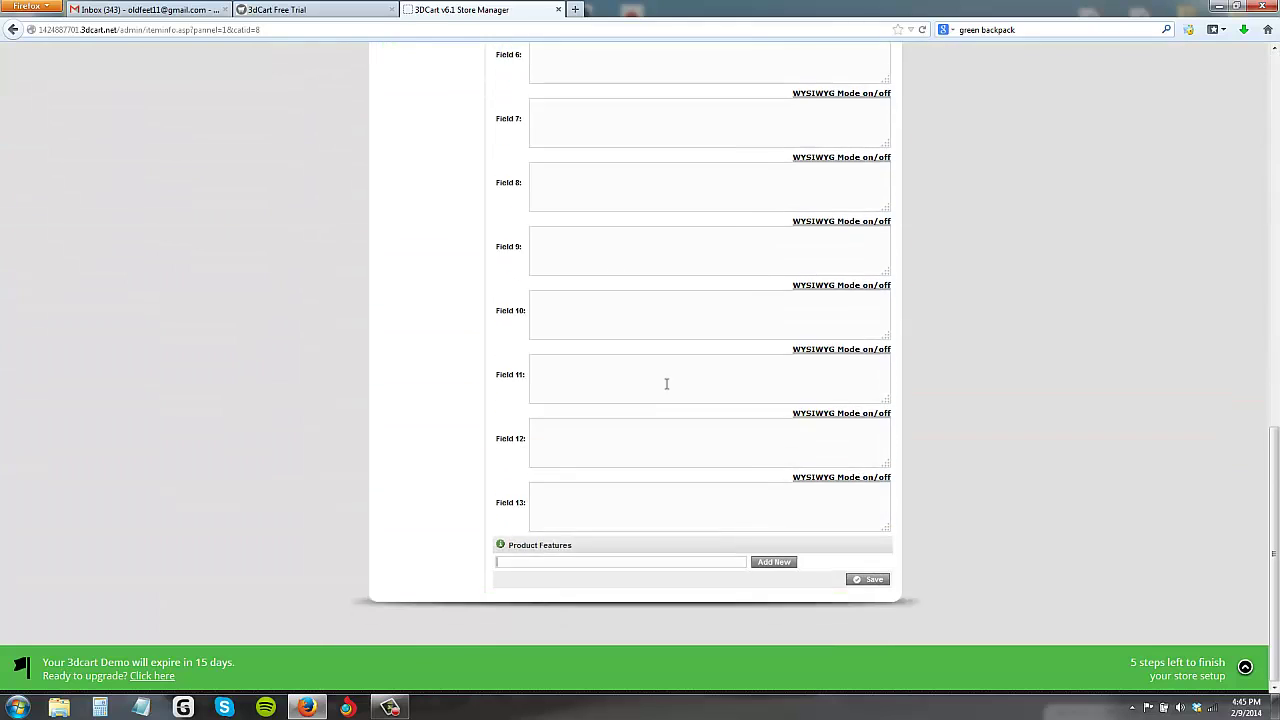
pyautogui.scroll(2, 780, 485)
pyautogui.scroll(-1, 877, 610)
# Save the Backpack product and begin uploading a new main image in Images
pyautogui.scroll(-2, 857, 631)
pyautogui.click(870, 580)
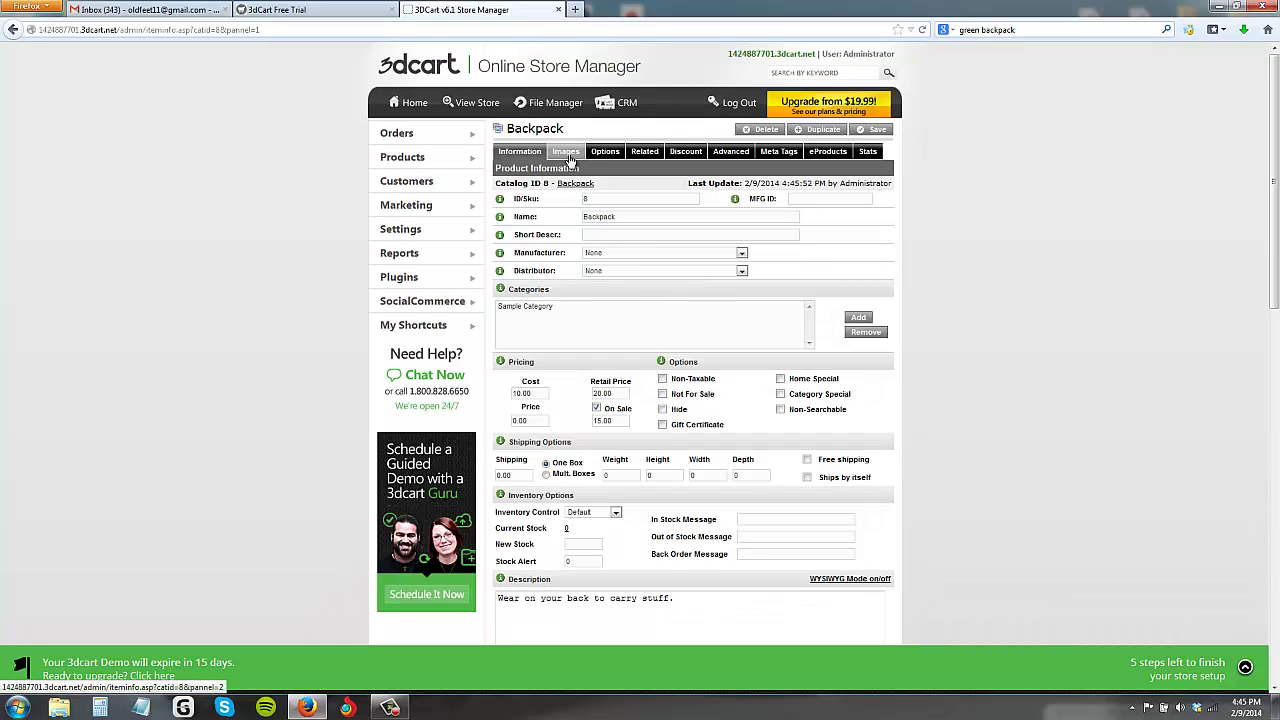
pyautogui.click(567, 157)
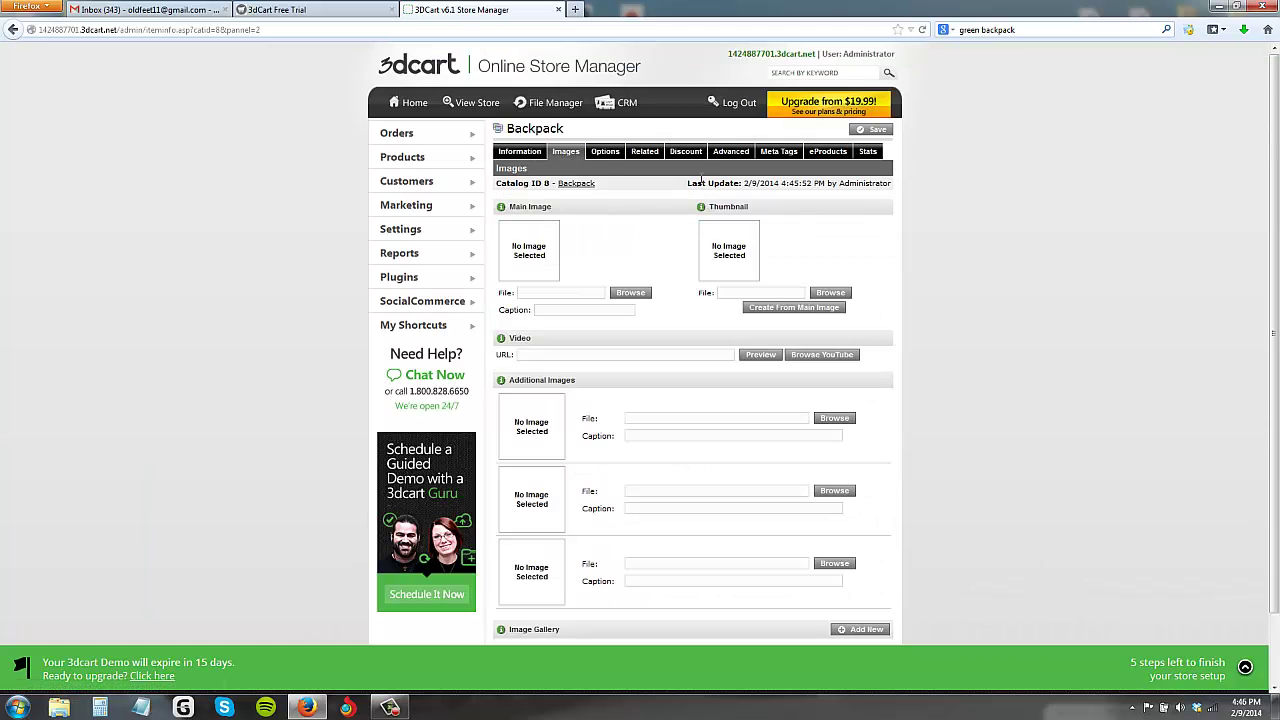
pyautogui.click(631, 294)
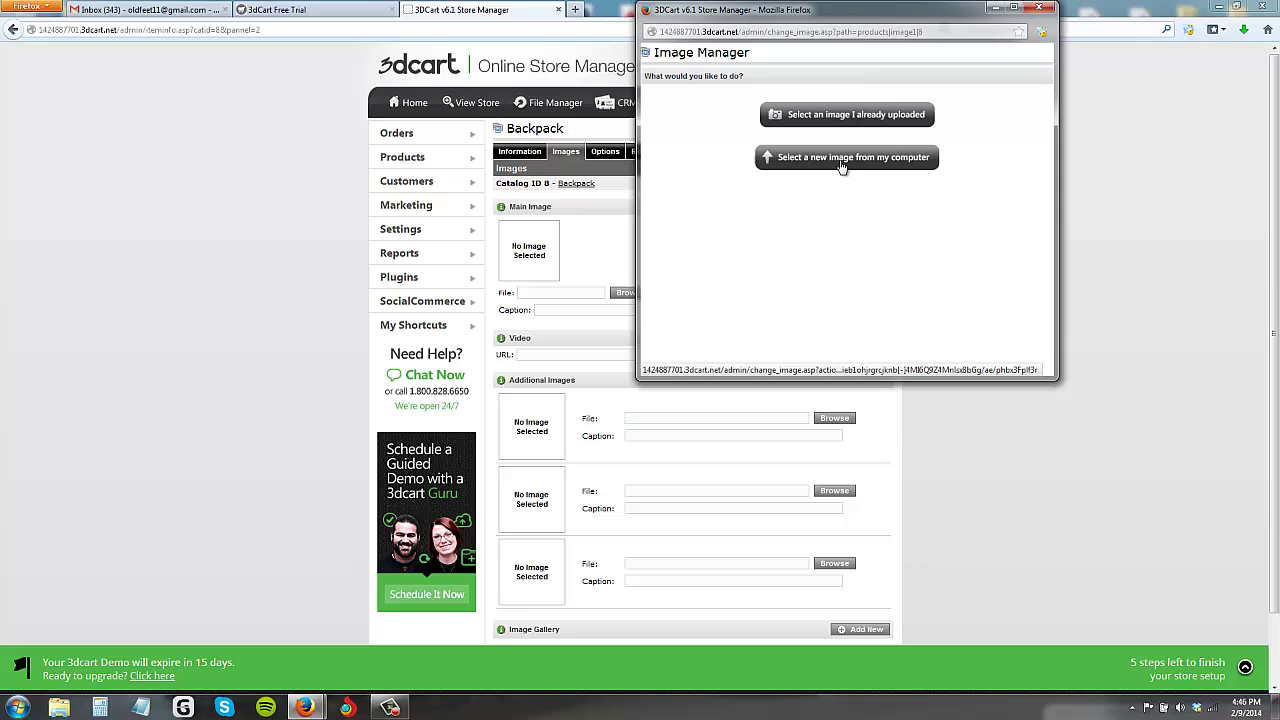
pyautogui.click(842, 160)
# Upload herschel-red-backpack-490.jpg from the computer
pyautogui.click(791, 84)
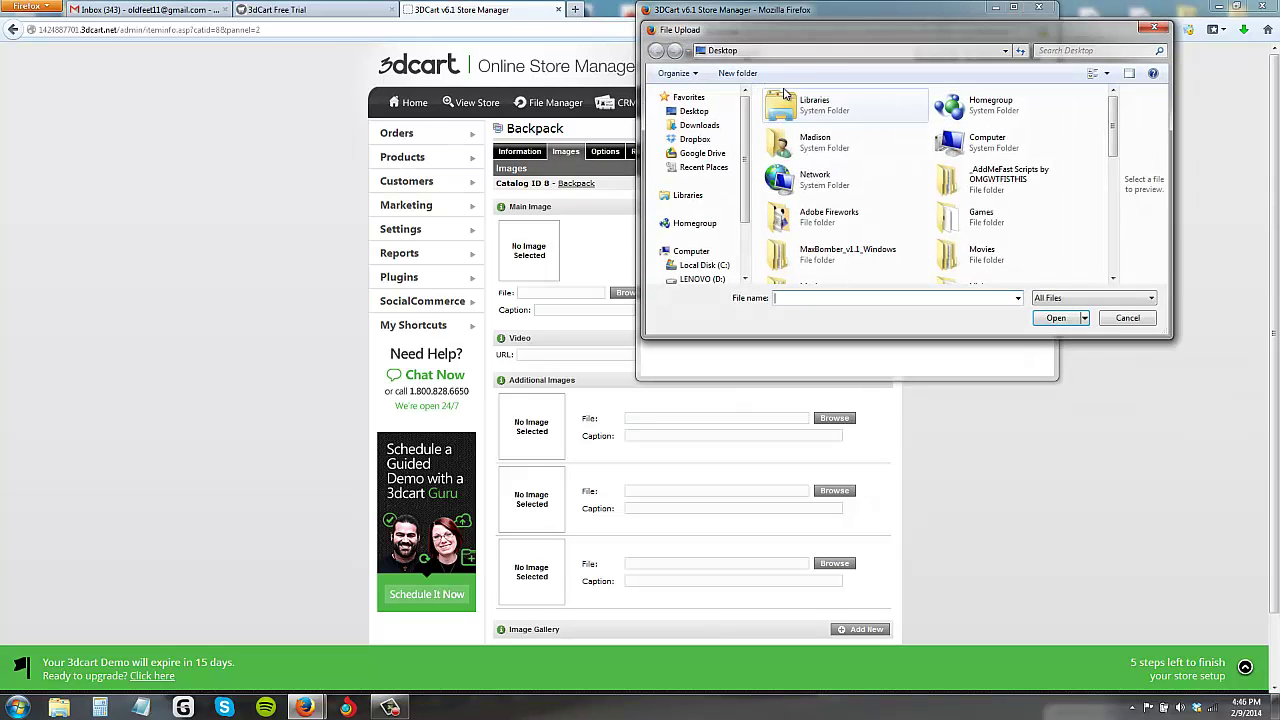
pyautogui.scroll(-1, 1115, 120)
pyautogui.scroll(1, 1115, 120)
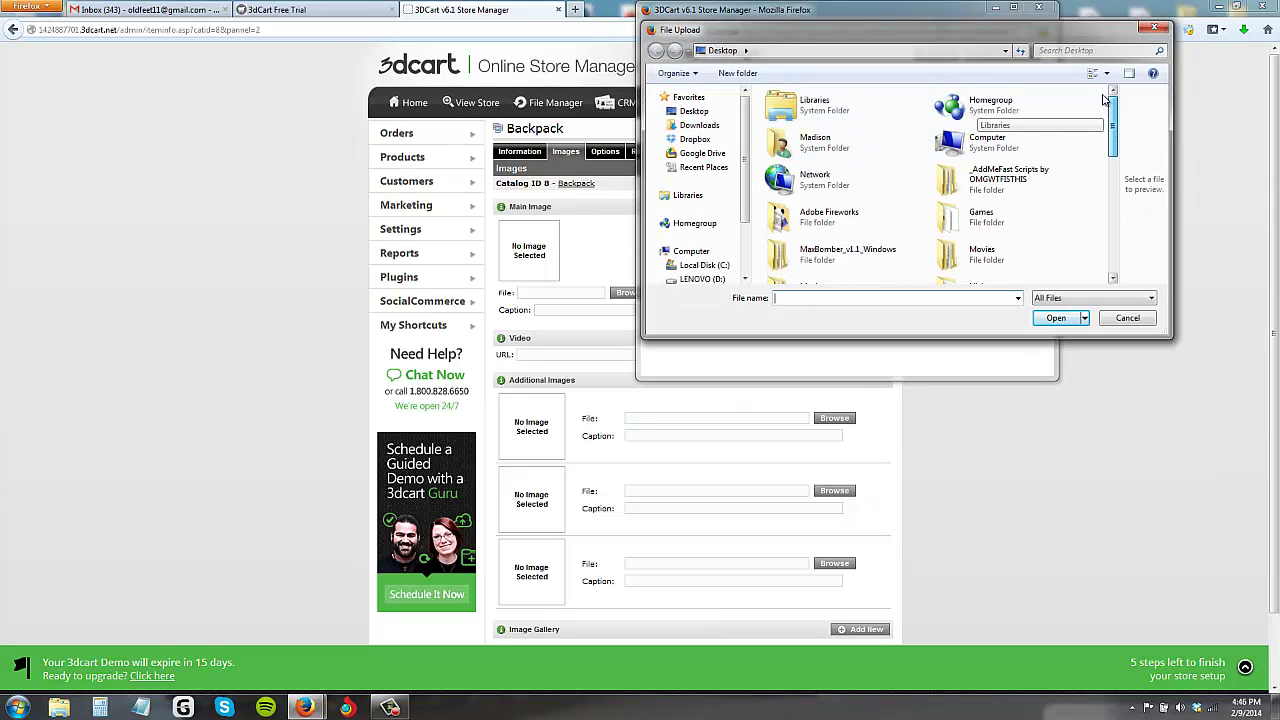
pyautogui.scroll(-1, 1120, 120)
pyautogui.scroll(-1, 1120, 120)
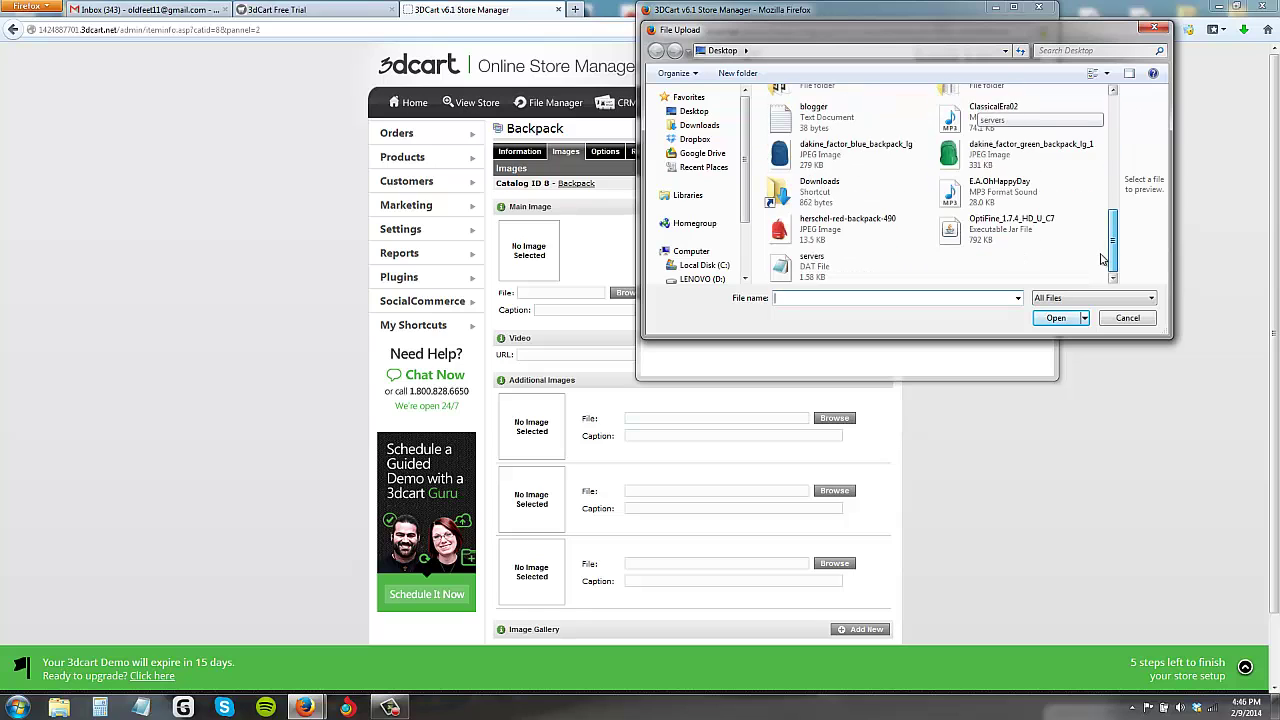
pyautogui.doubleClick(860, 236)
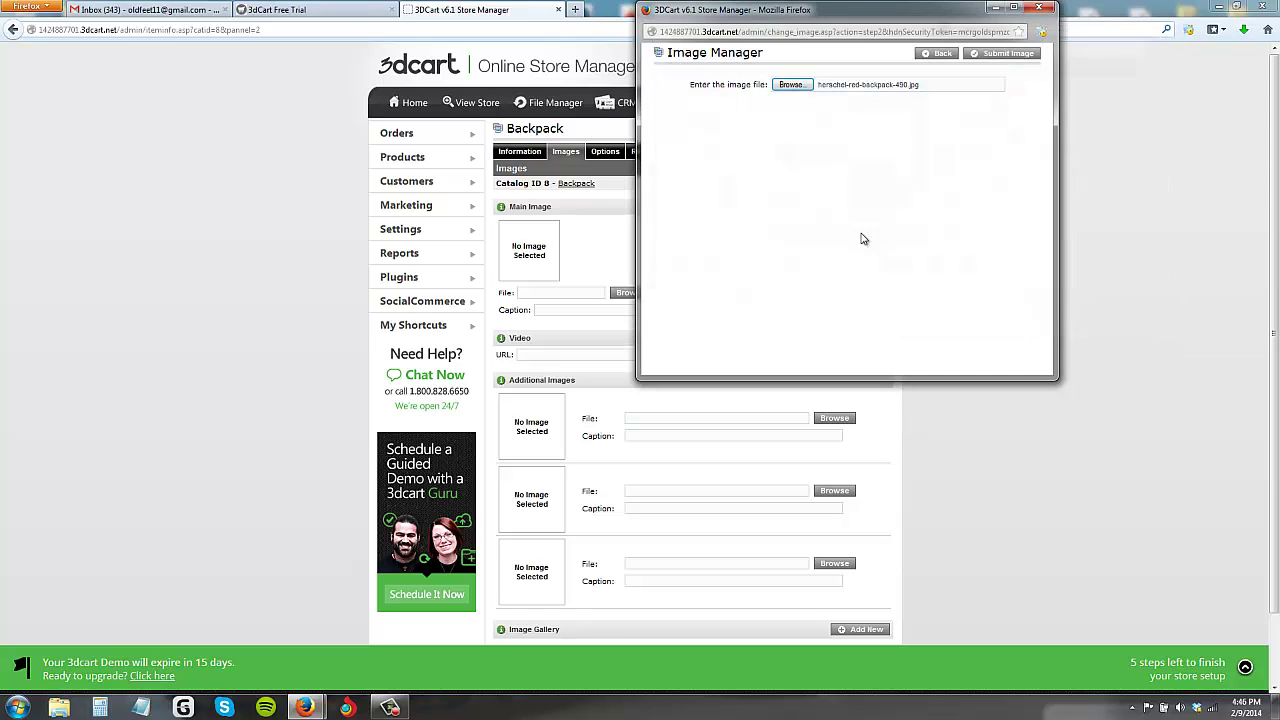
pyautogui.click(993, 56)
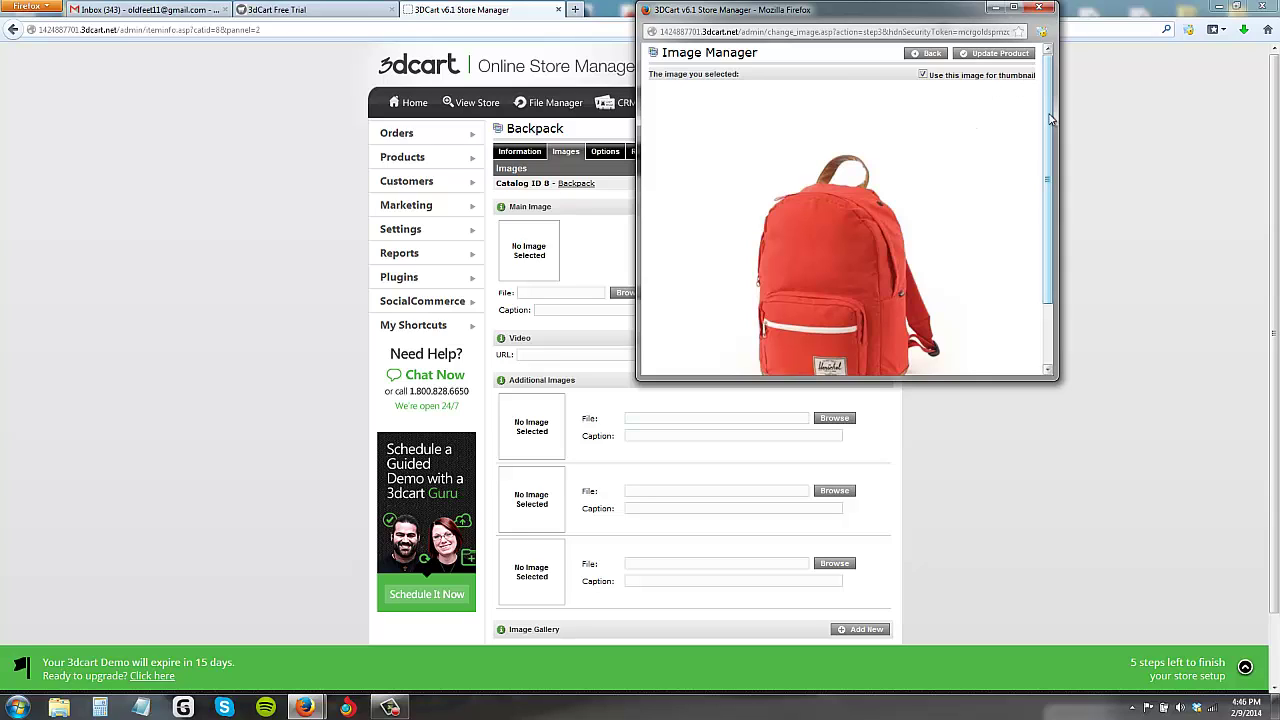
# Apply the red backpack image as both main image and thumbnail
pyautogui.scroll(-2, 1038, 80)
pyautogui.scroll(2, 1038, 80)
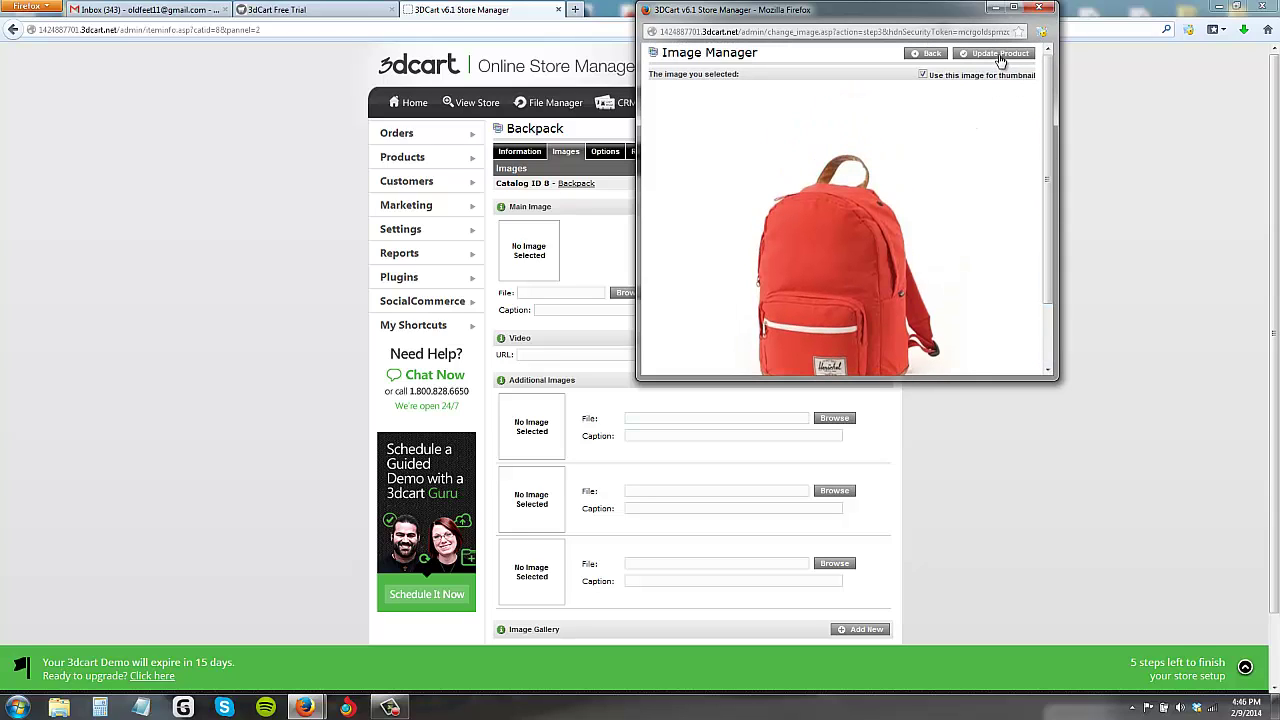
pyautogui.click(1000, 60)
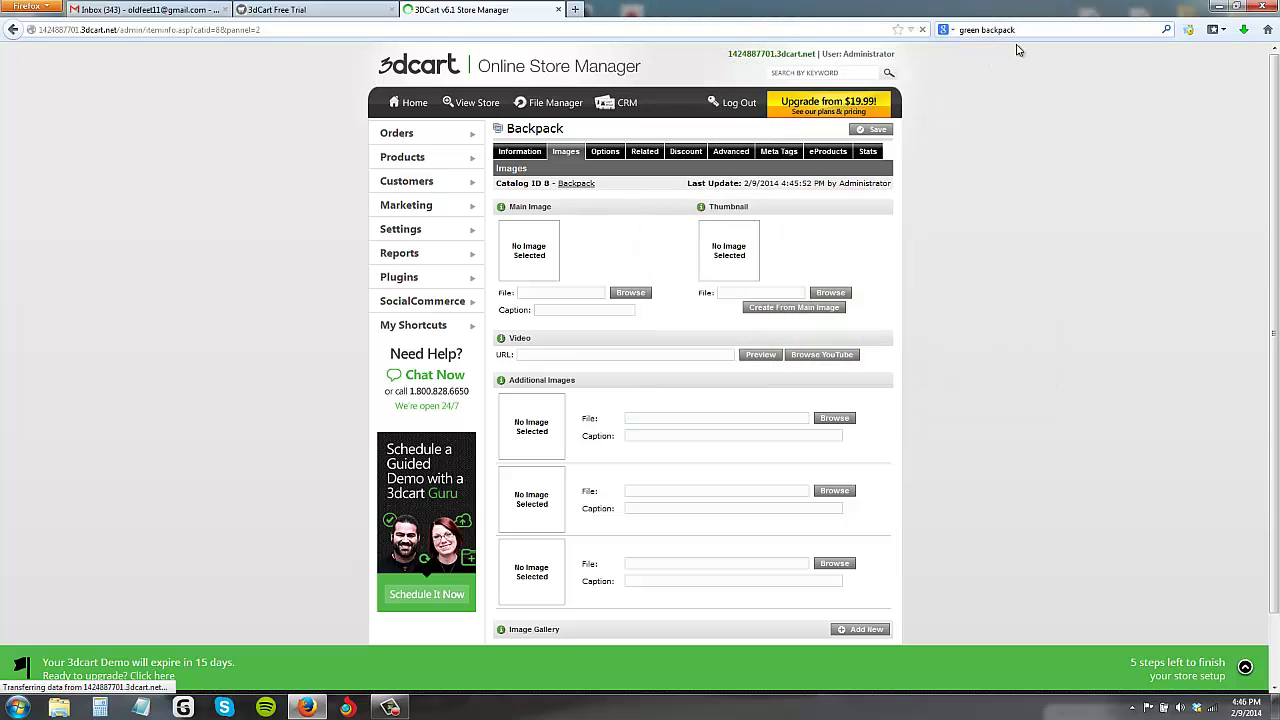
pyautogui.scroll(-1, 800, 255)
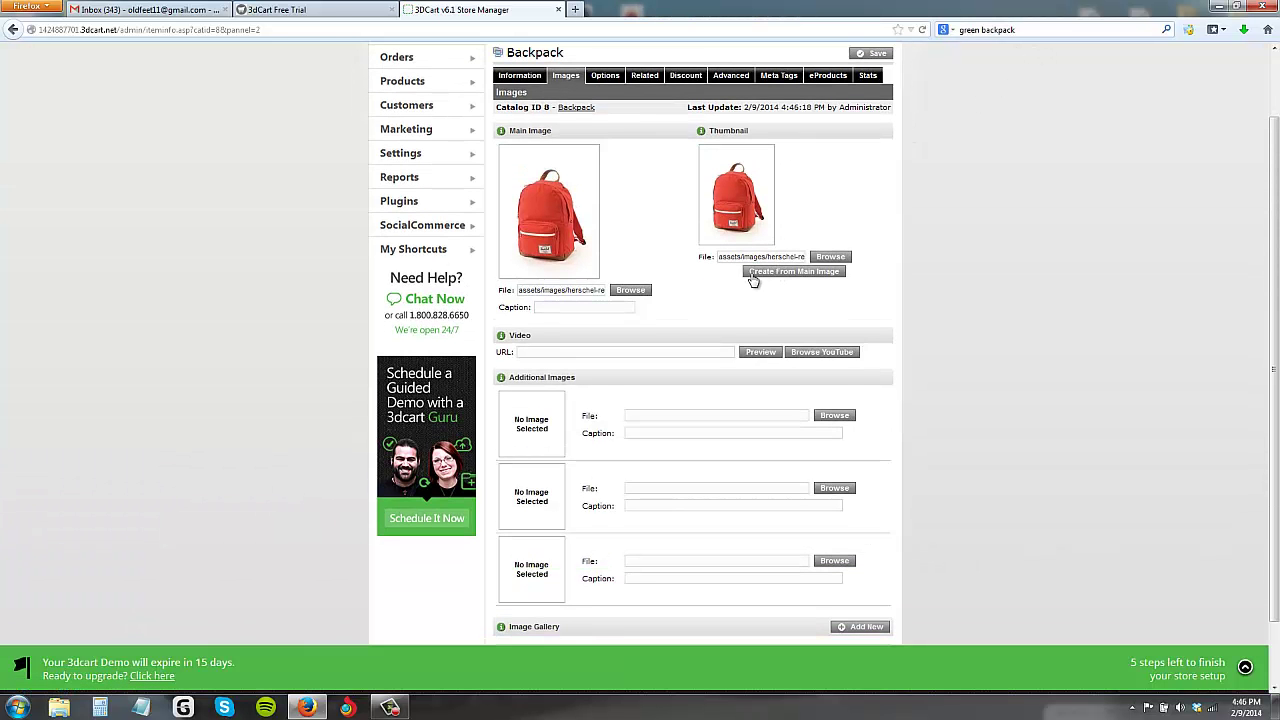
pyautogui.scroll(-1, 772, 272)
pyautogui.scroll(1, 771, 289)
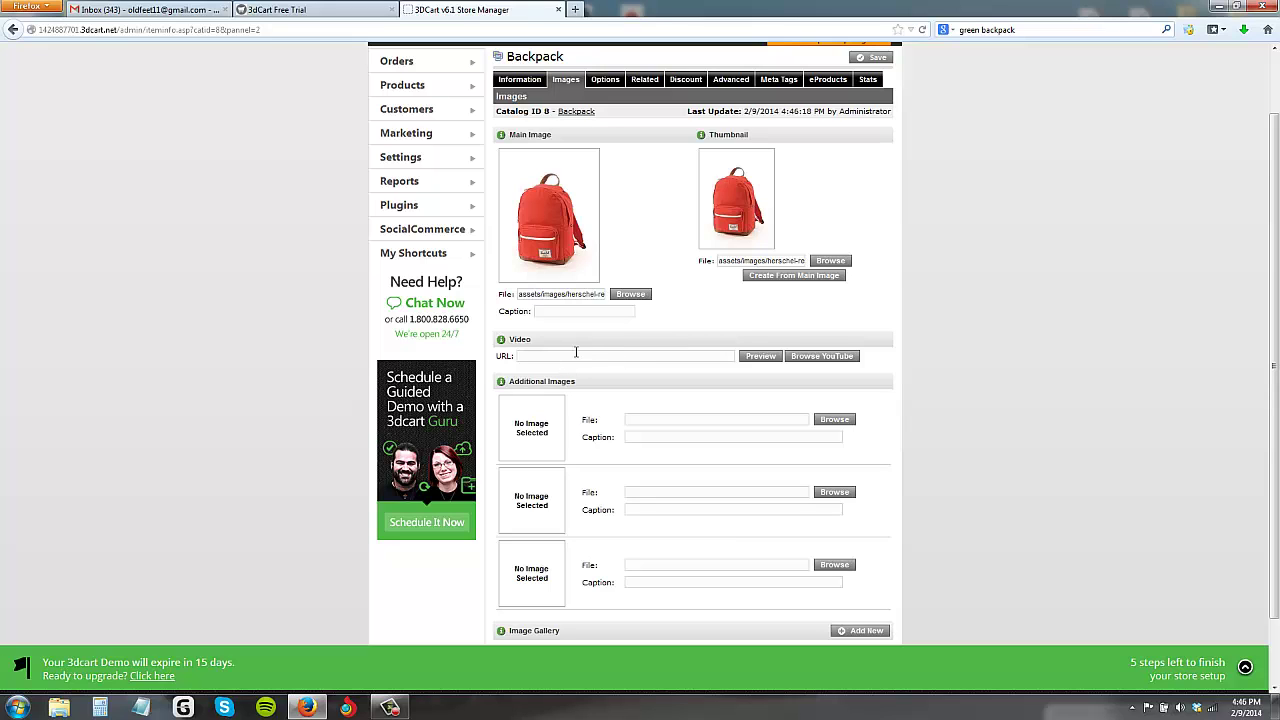
pyautogui.scroll(-1, 578, 359)
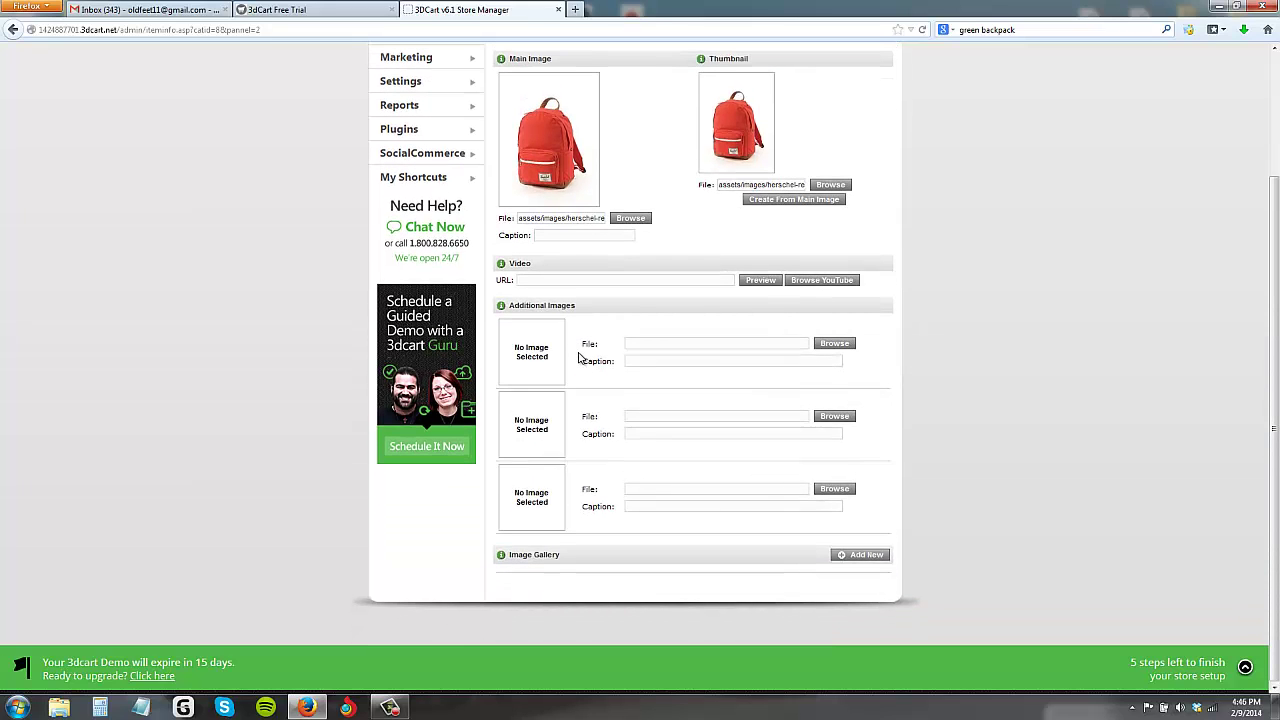
pyautogui.scroll(2, 578, 355)
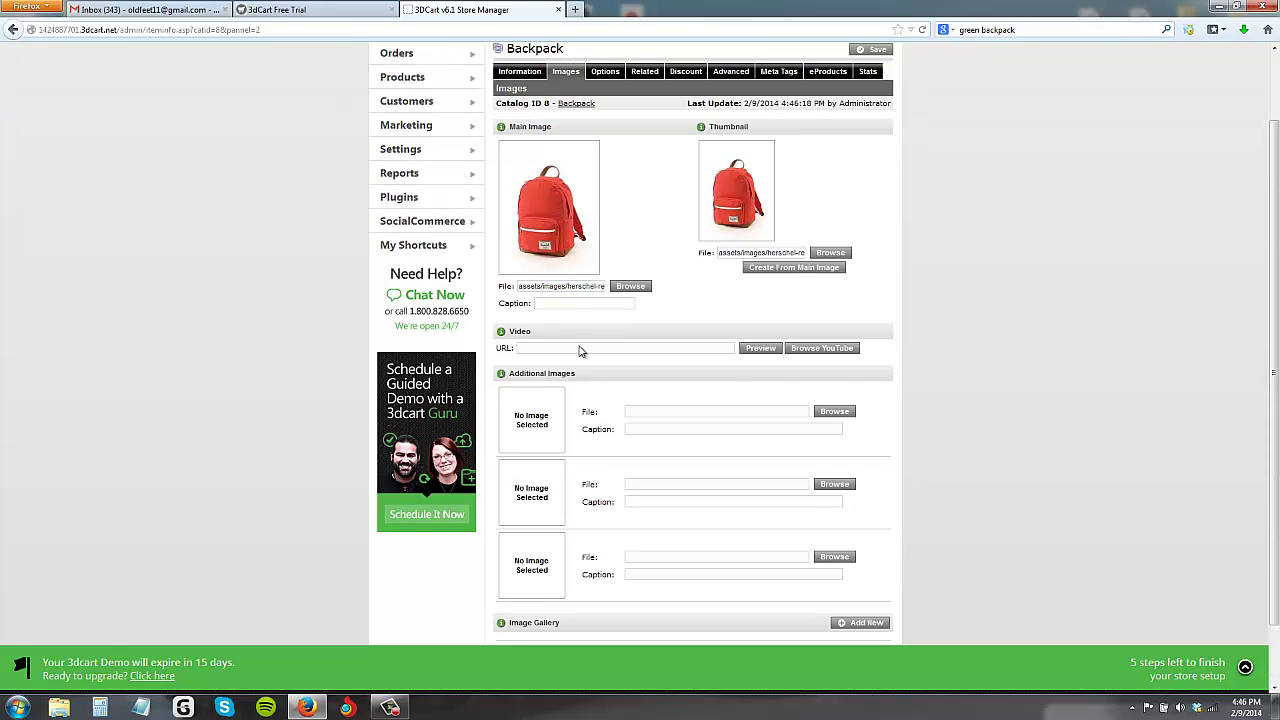
# Begin a Dropdown product option without saving it, then view the Related cross-/up-selling page
pyautogui.click(591, 153)
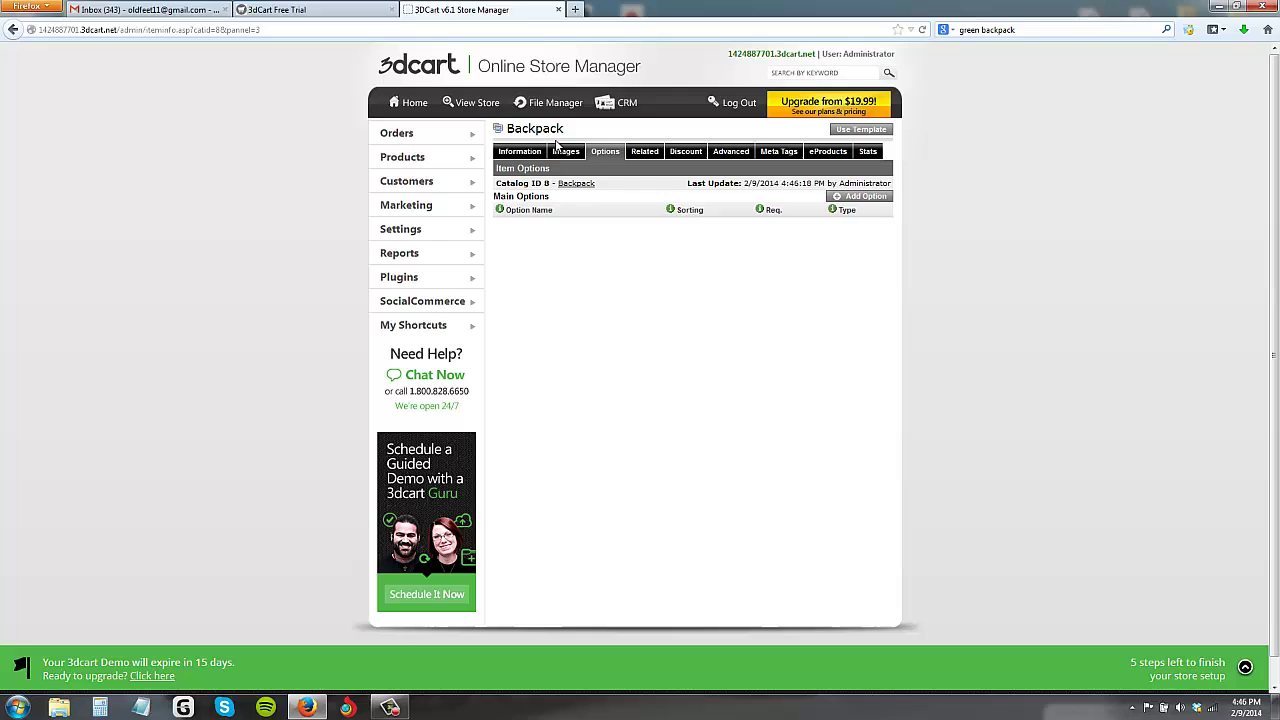
pyautogui.click(880, 197)
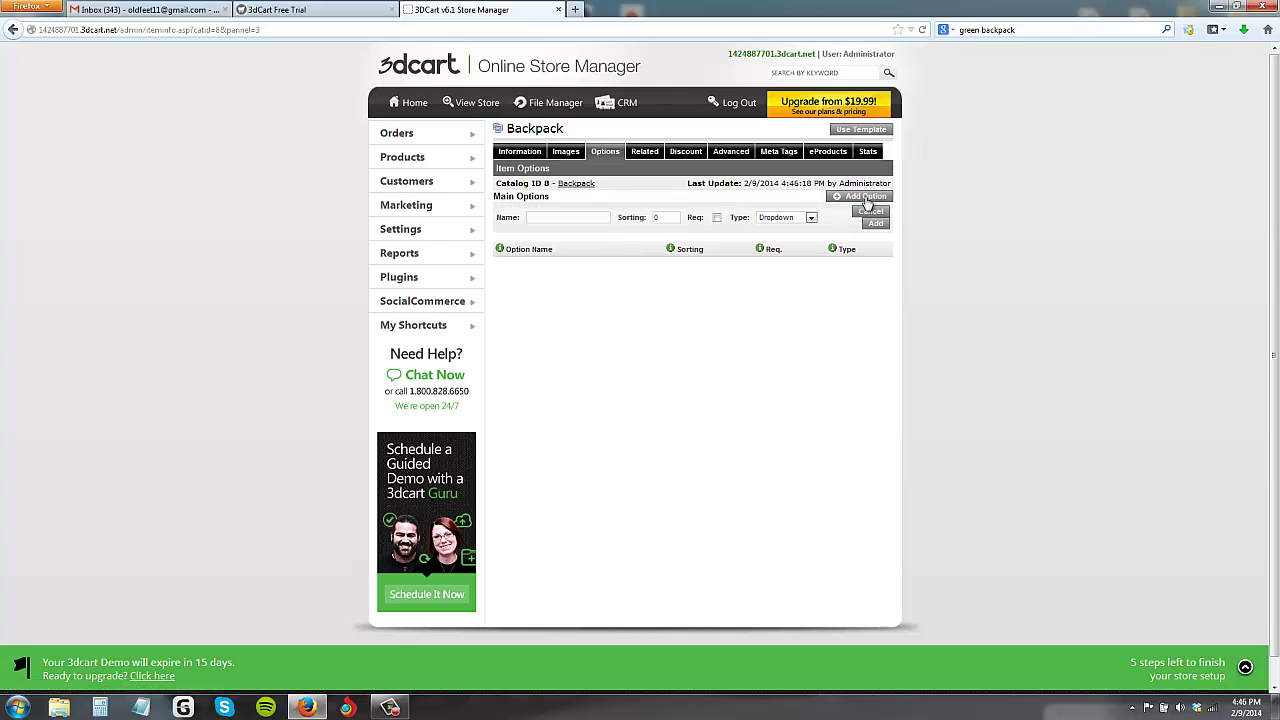
pyautogui.click(790, 218)
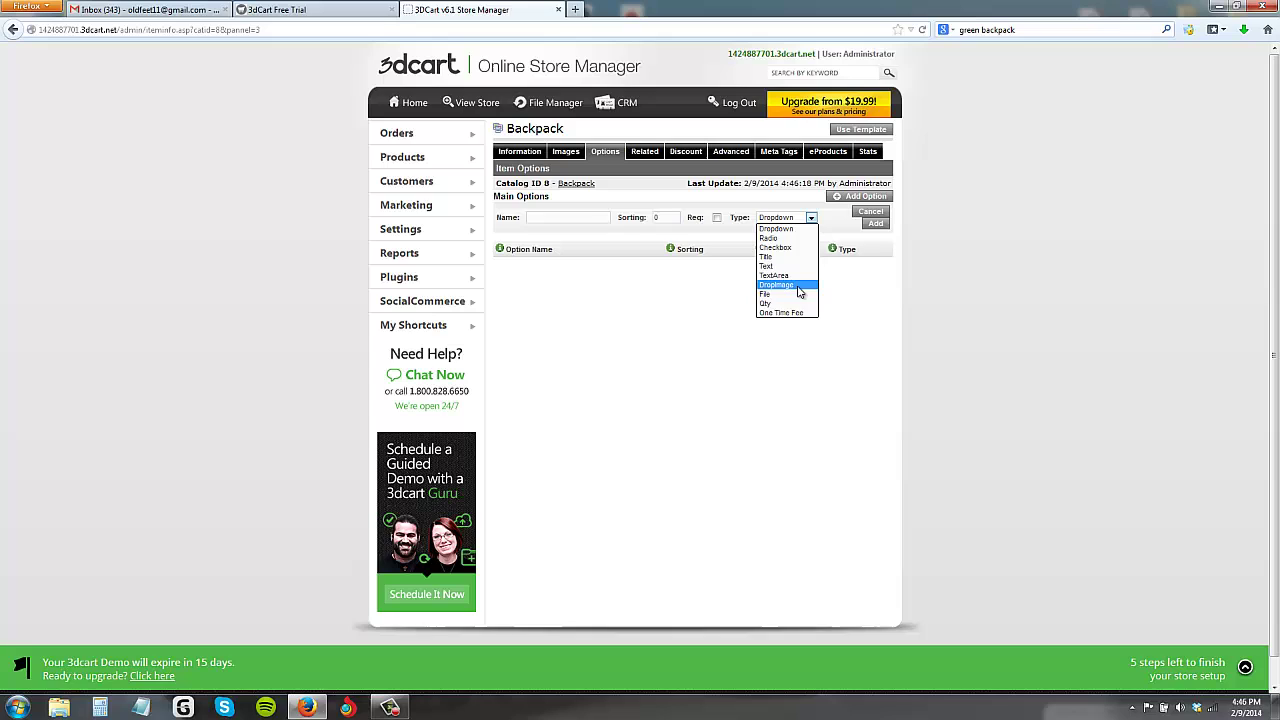
pyautogui.click(766, 229)
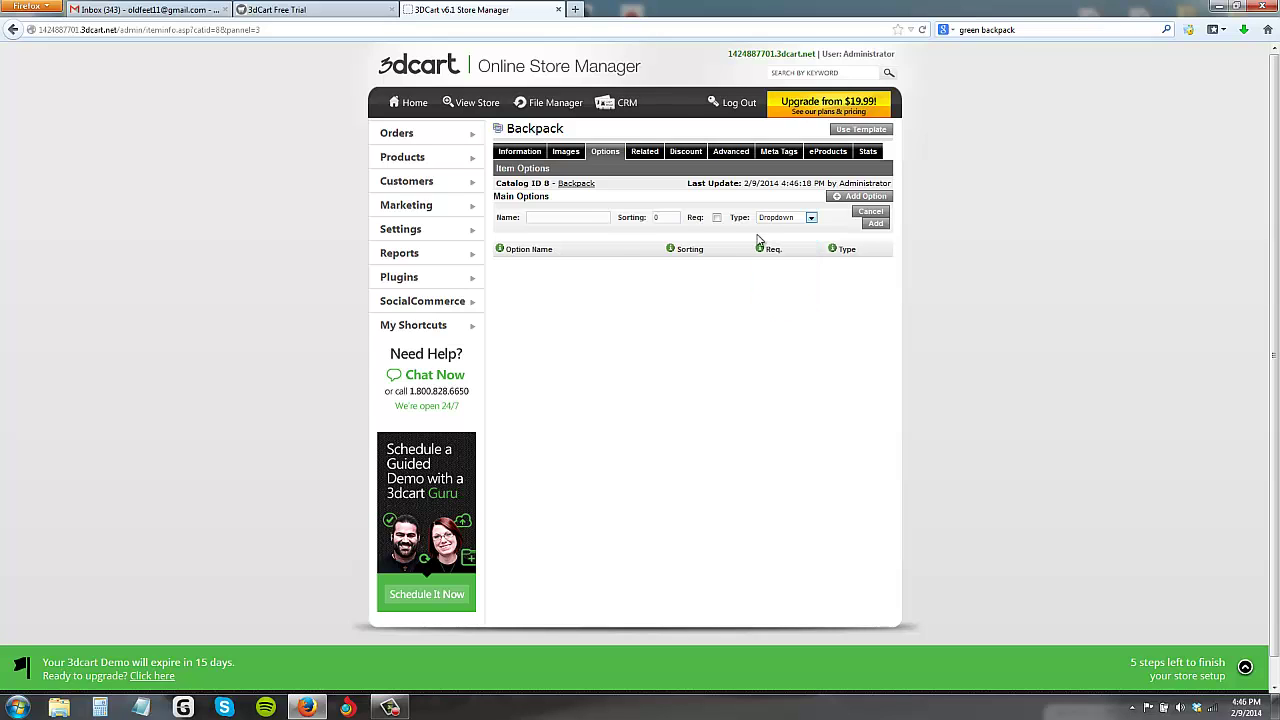
pyautogui.click(643, 156)
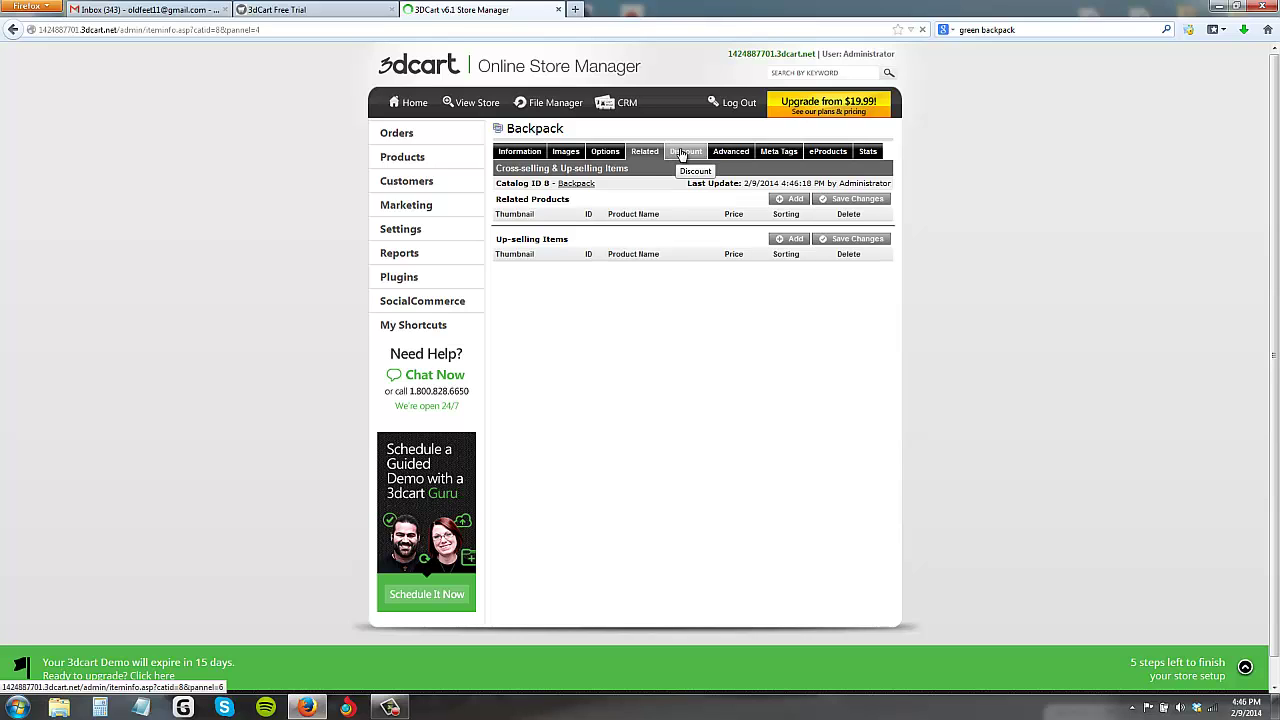
# Look over the Backpack's Discount, Advanced and Meta Tags pages
pyautogui.click(678, 157)
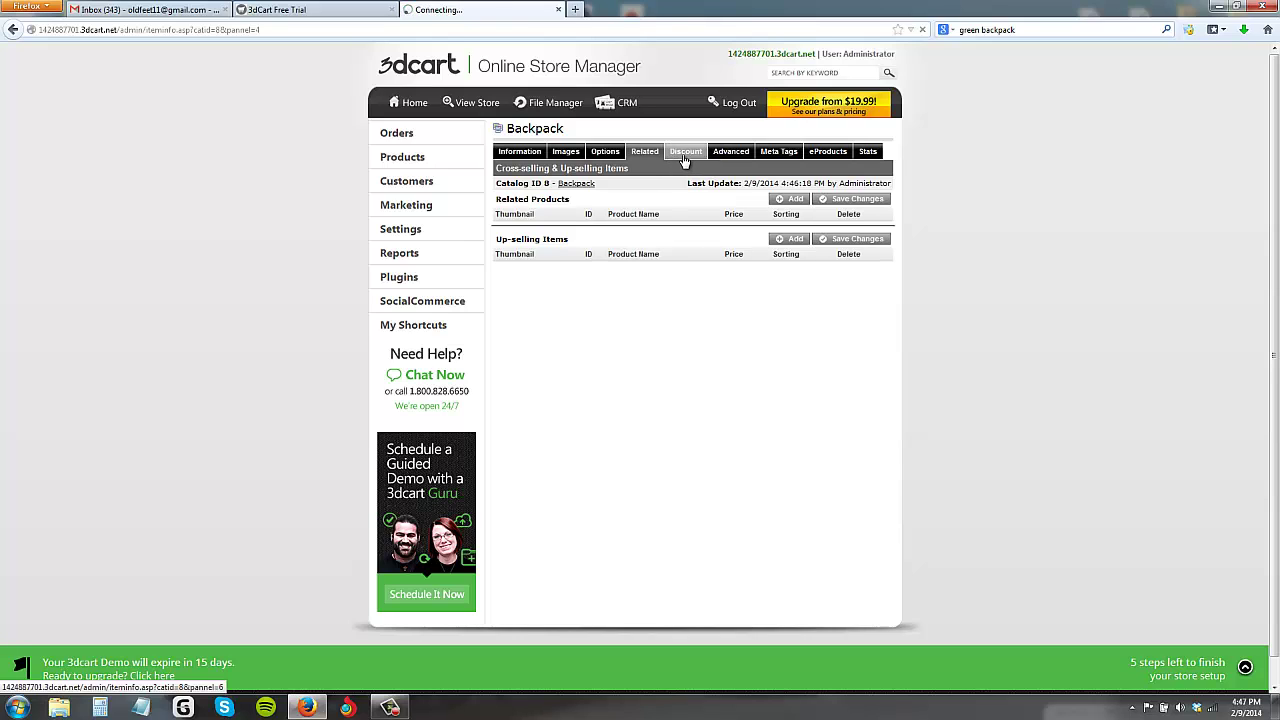
pyautogui.click(731, 157)
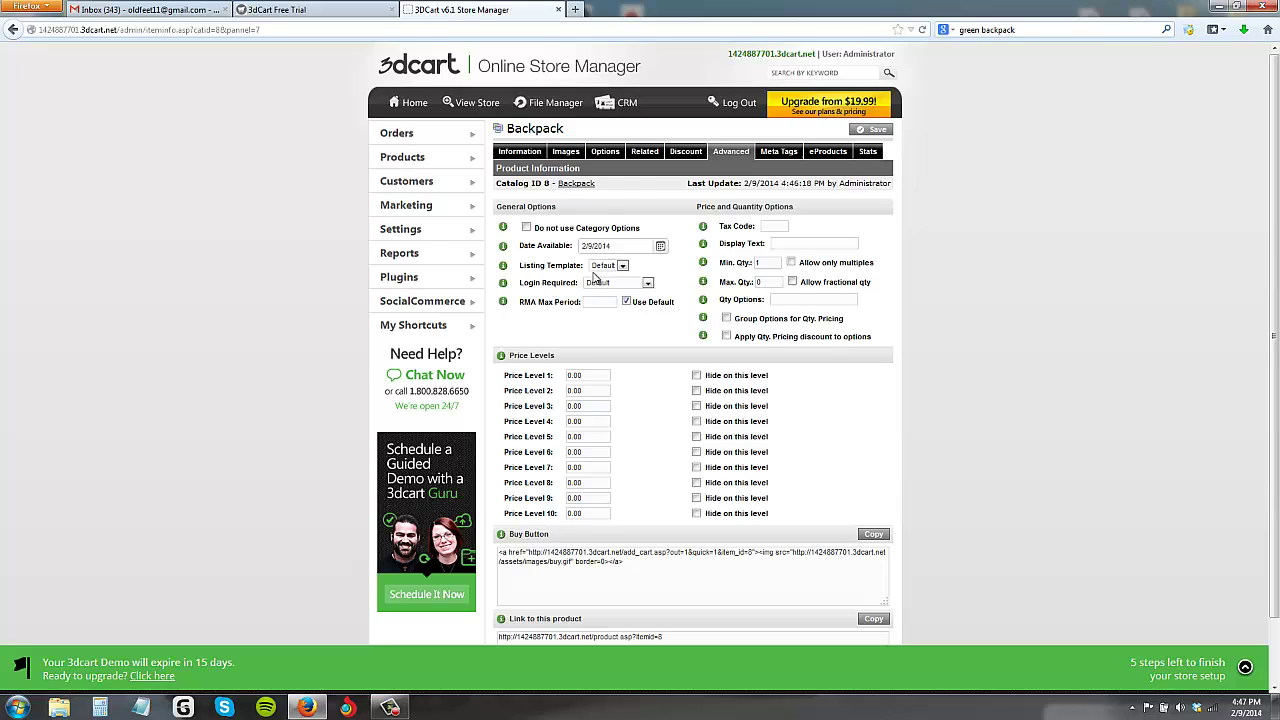
pyautogui.click(780, 152)
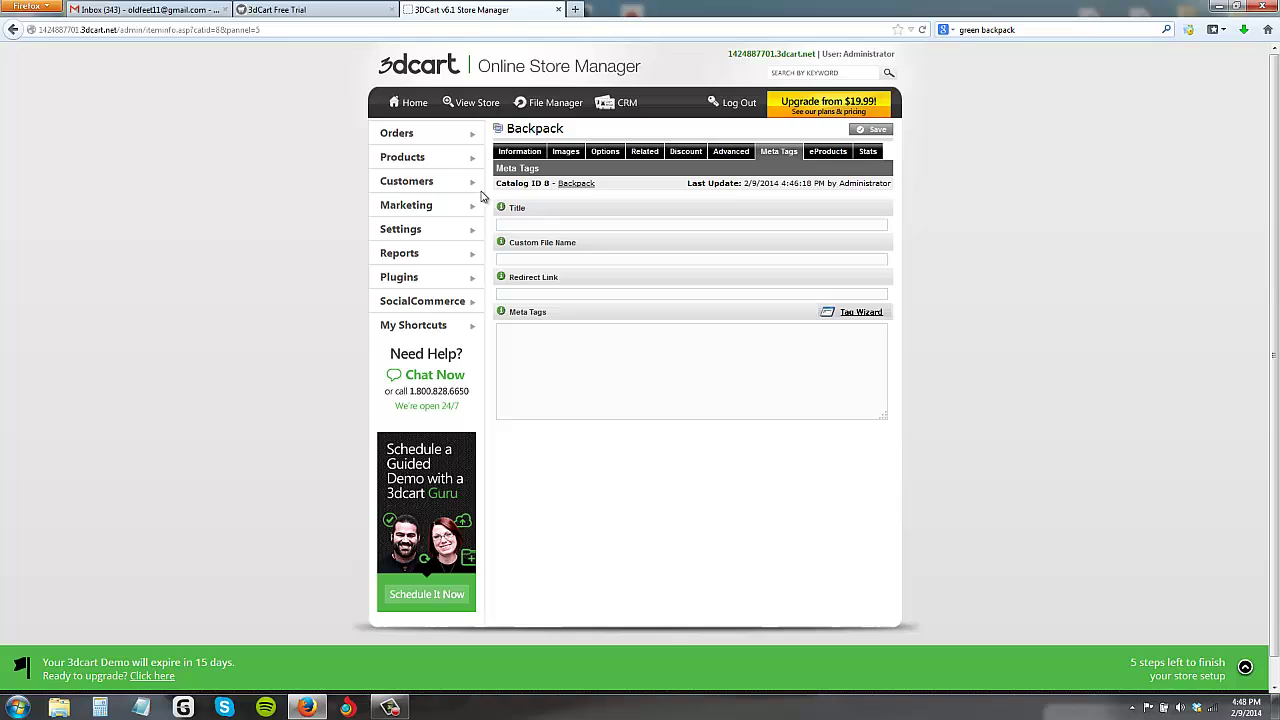
# Add a Dropdown option named Color with sorting 1
pyautogui.click(602, 153)
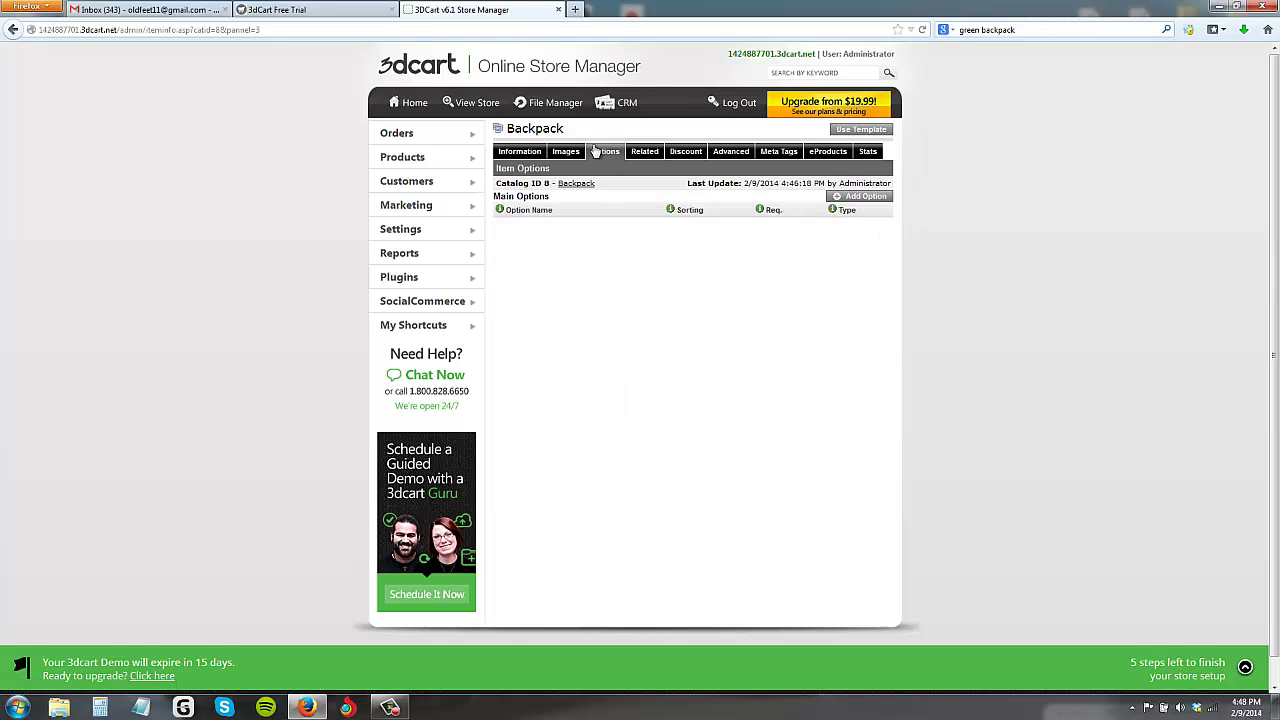
pyautogui.click(872, 197)
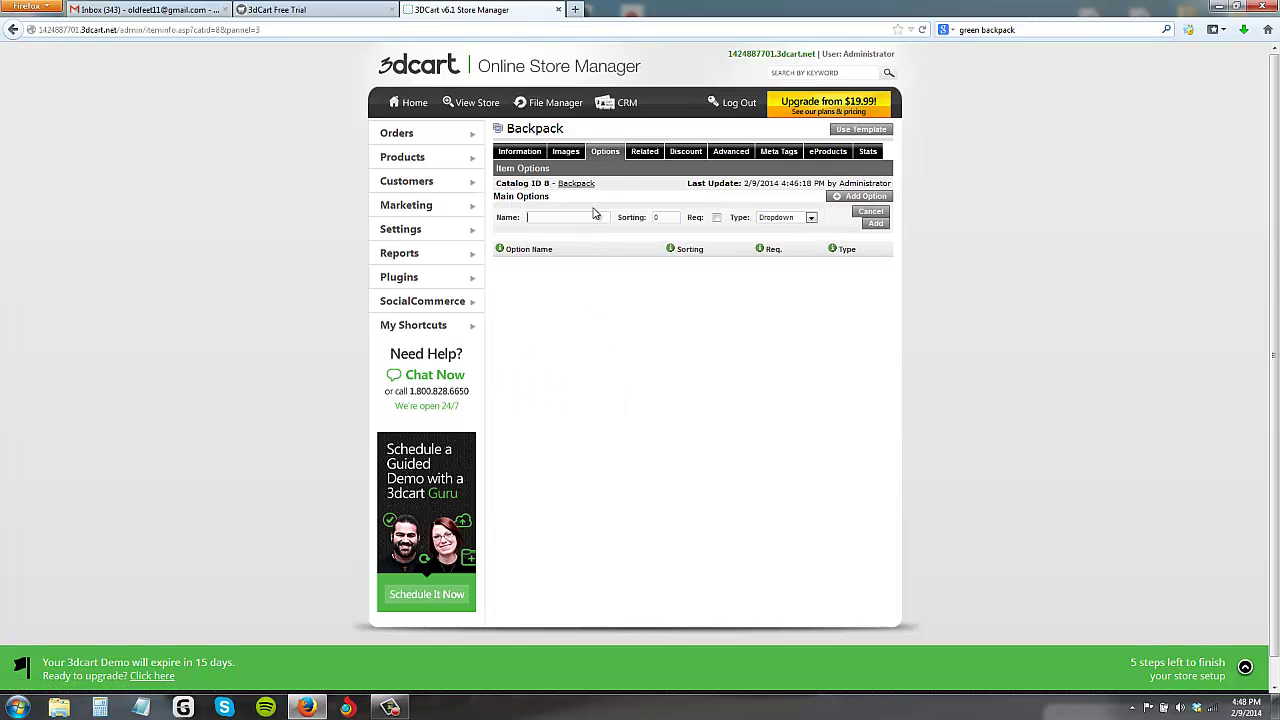
pyautogui.write('Color')
pyautogui.press('BackSpace')
pyautogui.write('1')
pyautogui.click(811, 217)
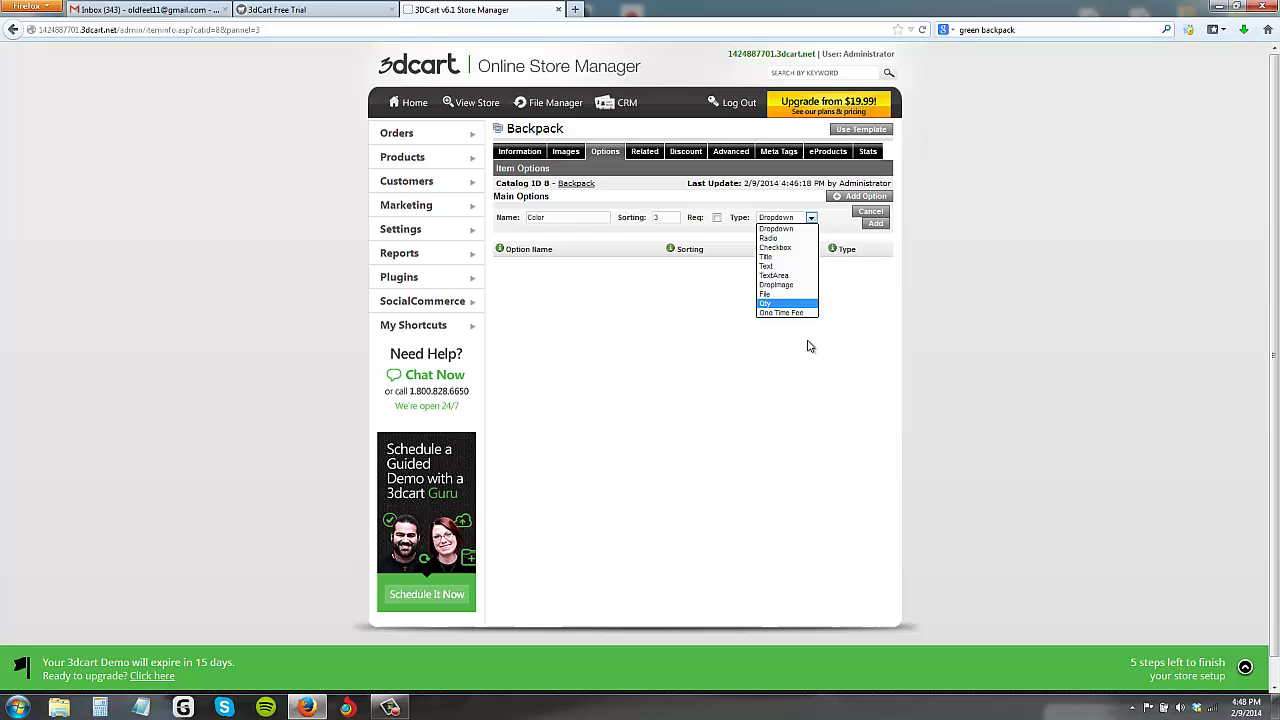
pyautogui.click(788, 229)
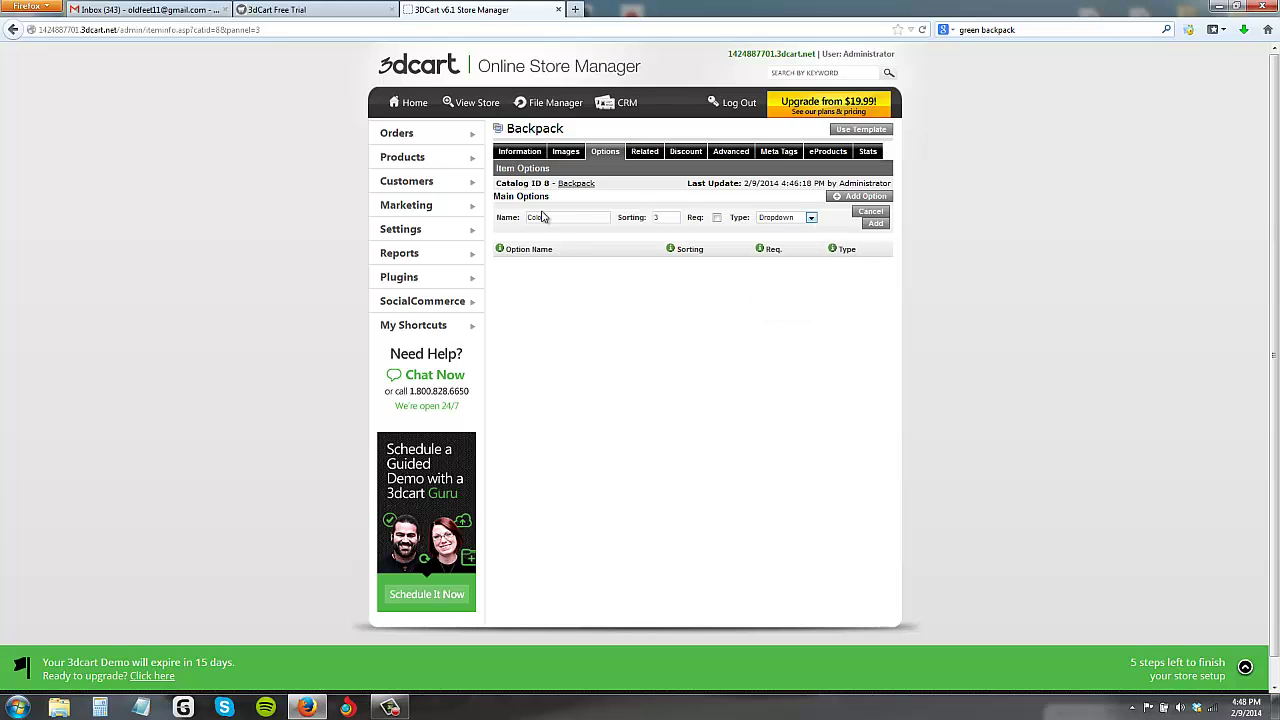
# Fill the custom fields with Blue and Green and save the product
pyautogui.click(519, 151)
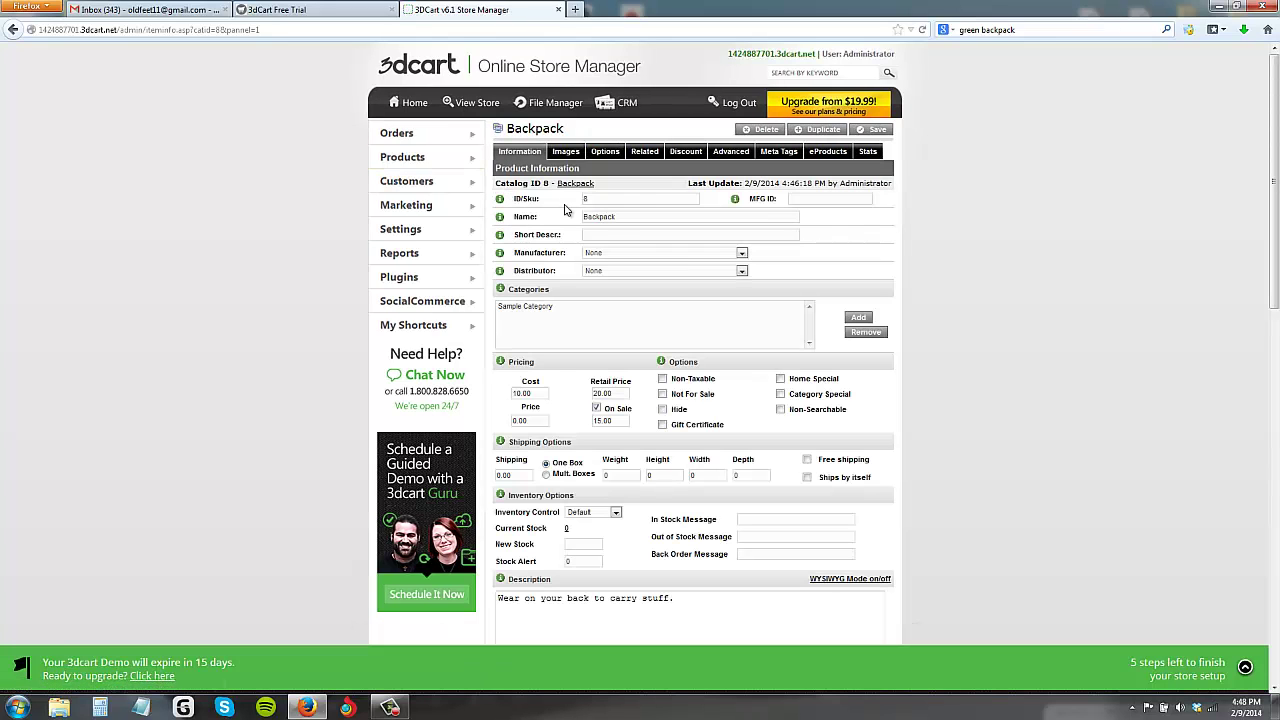
pyautogui.scroll(-1, 673, 381)
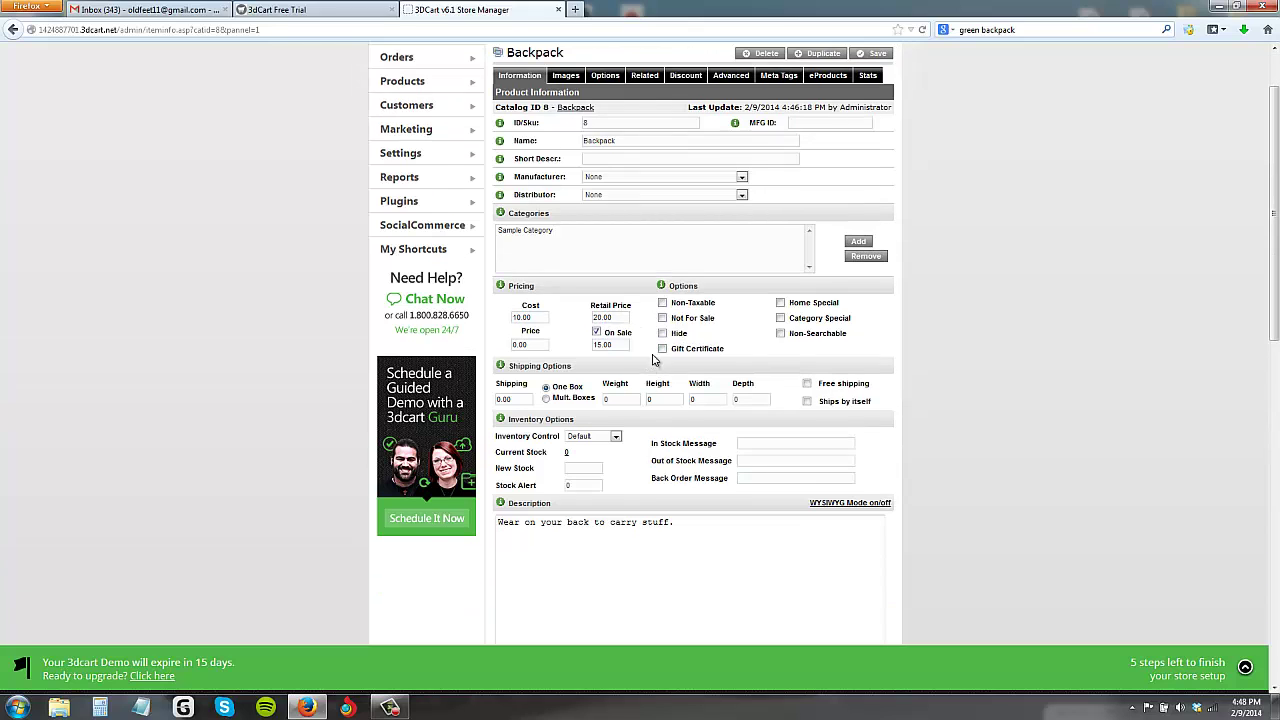
pyautogui.scroll(-5, 656, 360)
pyautogui.scroll(-1, 700, 363)
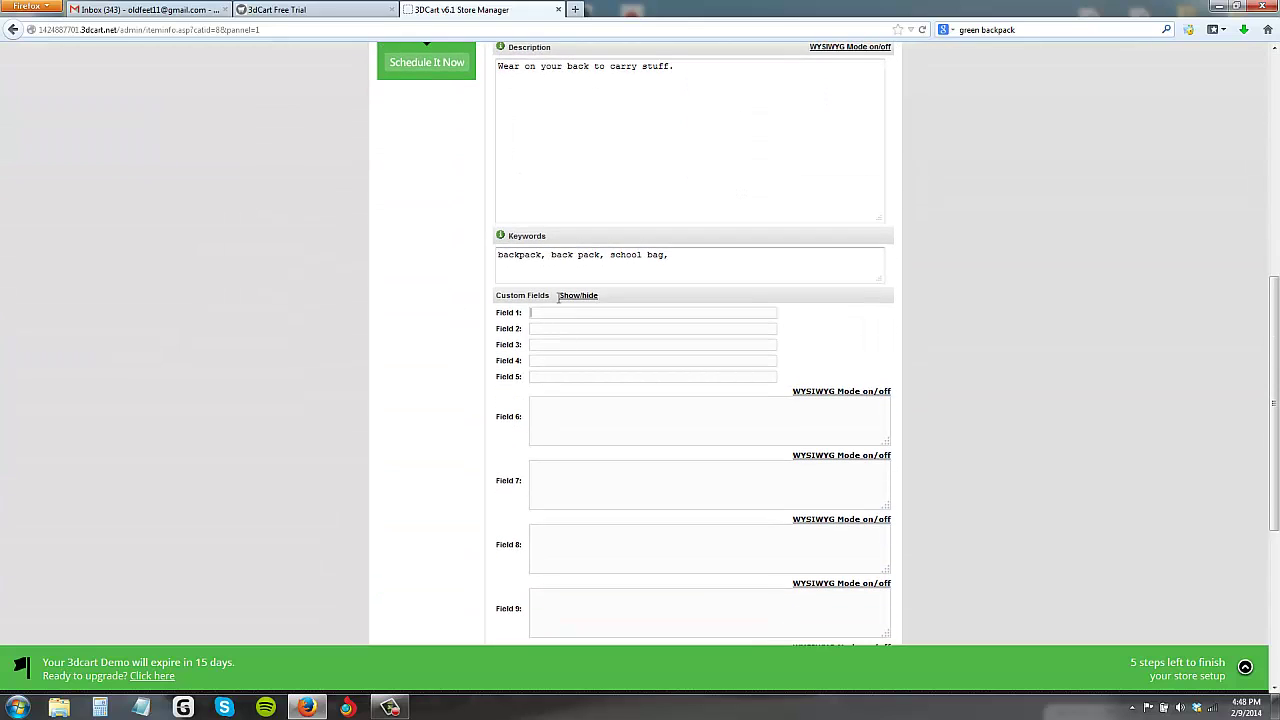
pyautogui.write('RedBlue')
pyautogui.press('Tab')
pyautogui.write('en')
pyautogui.scroll(-2, 551, 337)
pyautogui.scroll(-3, 551, 337)
pyautogui.click(866, 579)
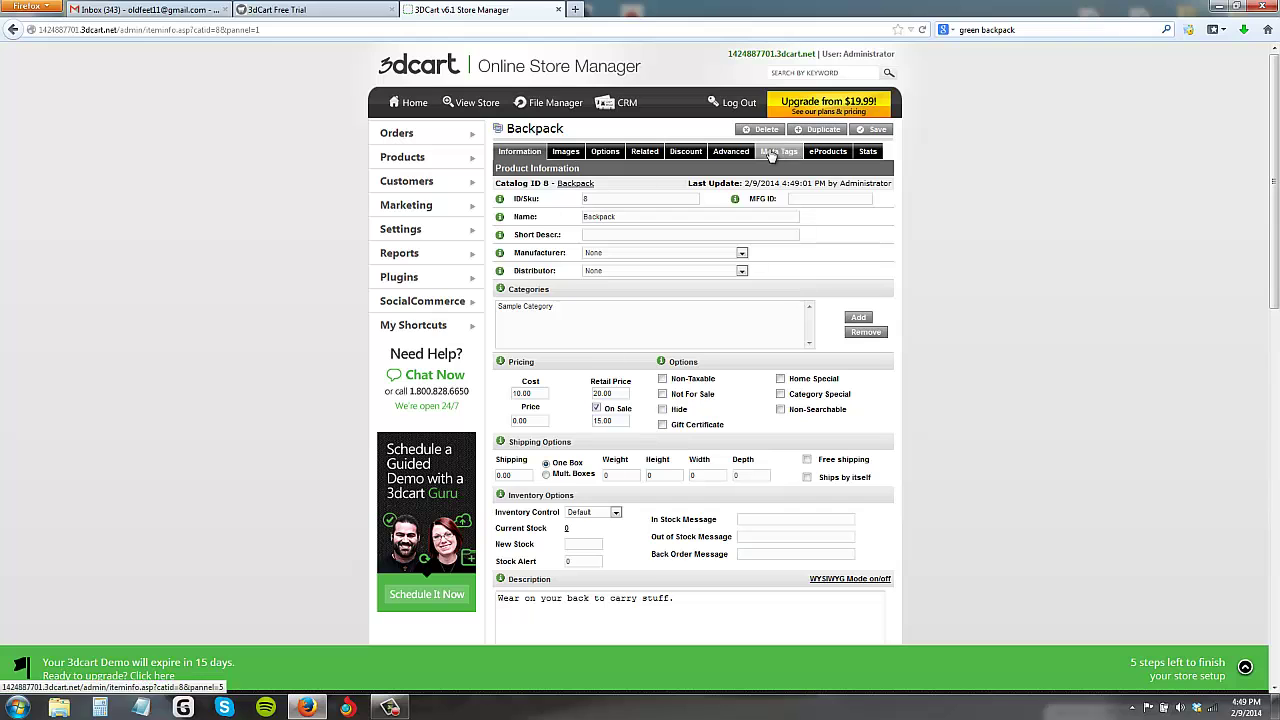
# Open the Backpack product page on the live storefront in a new tab
pyautogui.click(557, 80)
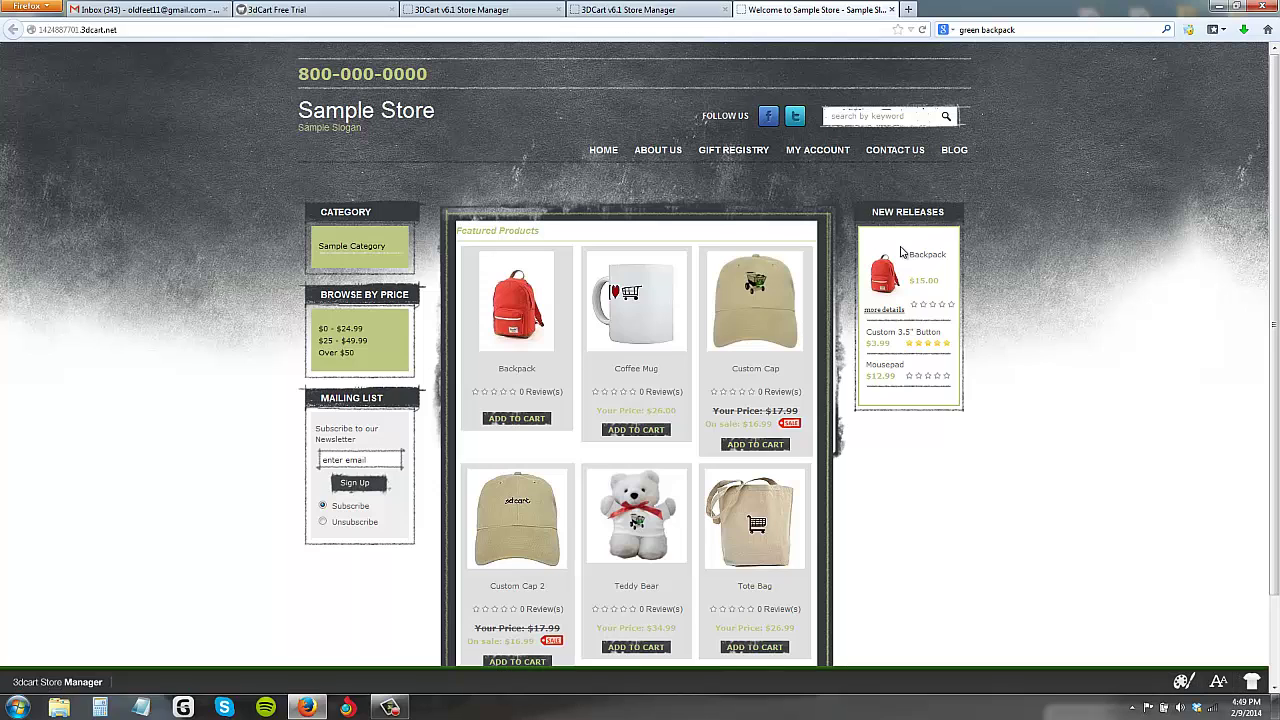
pyautogui.scroll(-2, 517, 290)
pyautogui.scroll(2, 517, 290)
pyautogui.click(519, 311)
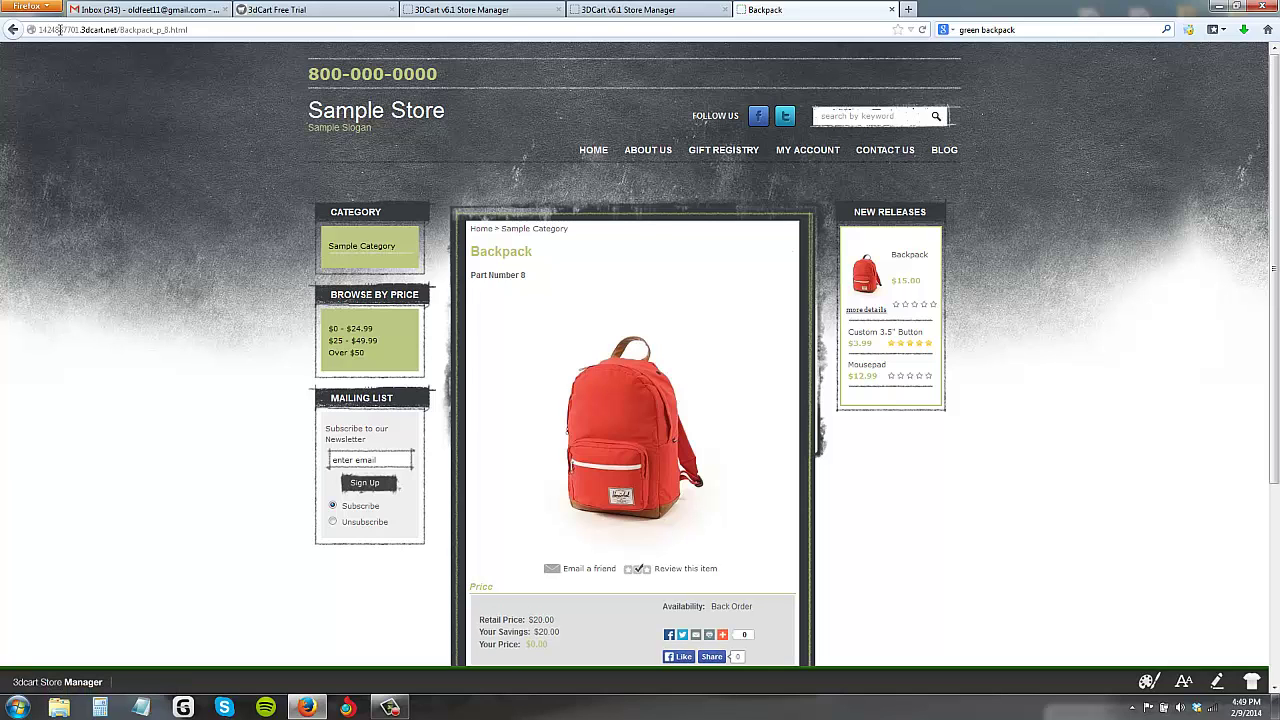
pyautogui.scroll(-5, 628, 317)
pyautogui.scroll(1, 628, 317)
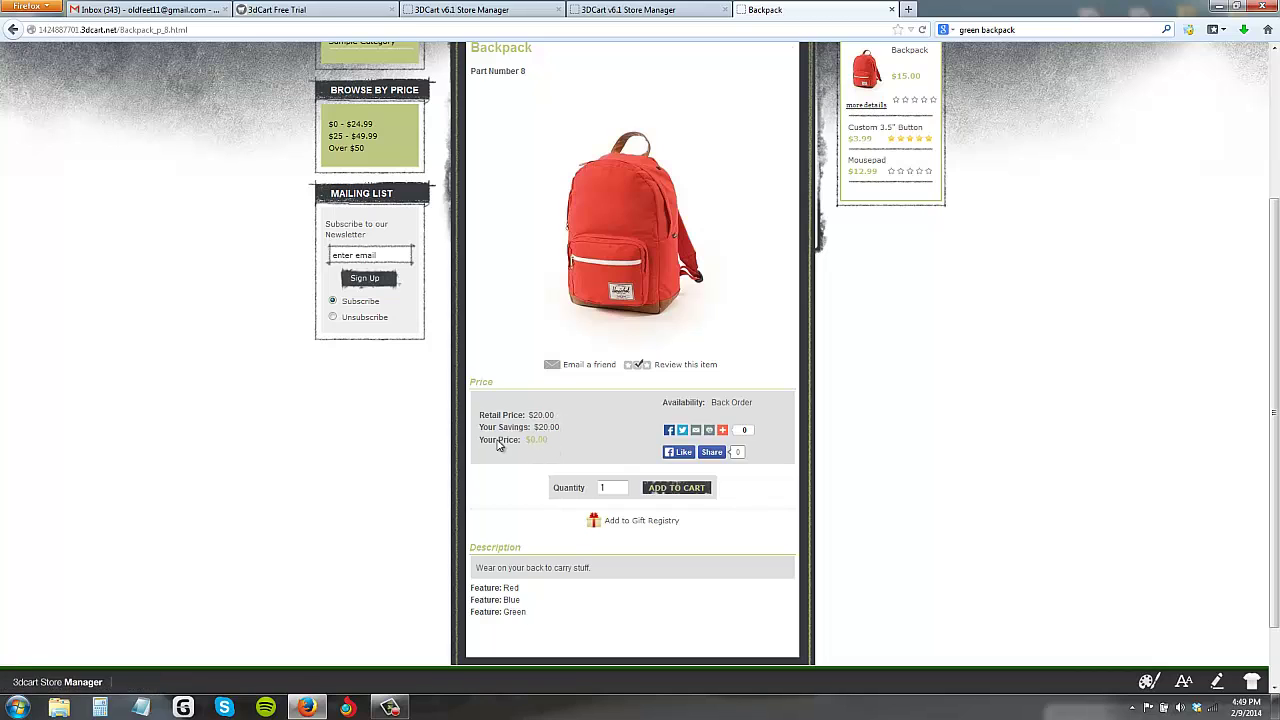
# Remove the leading 1 from the Backpack's sale price and save the product
pyautogui.click(455, 10)
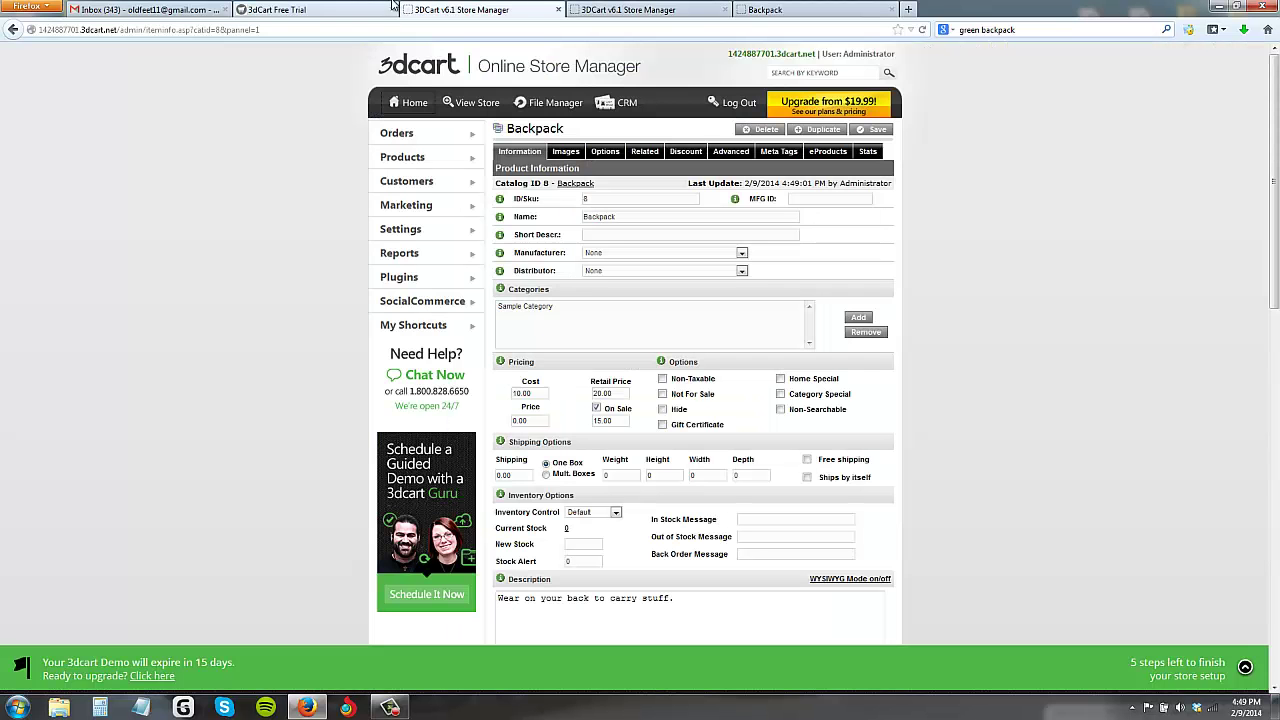
pyautogui.click(597, 420)
pyautogui.press('BackSpace')
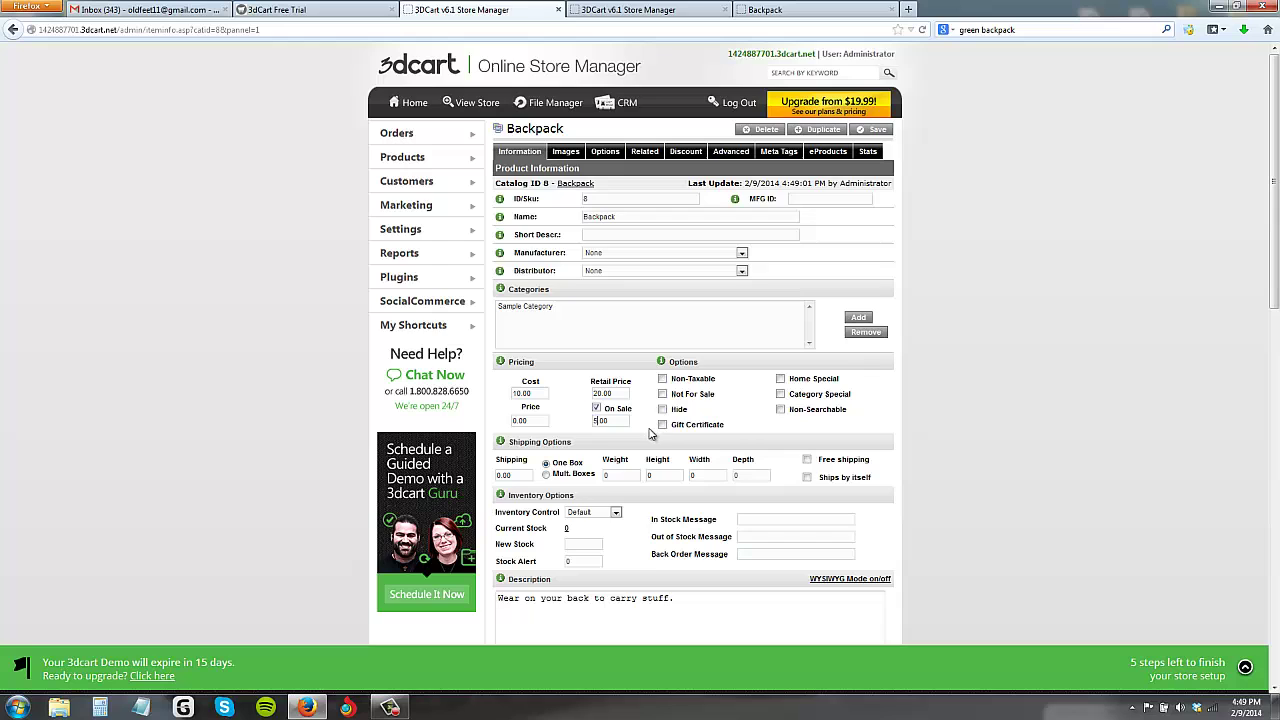
pyautogui.scroll(-10, 850, 580)
pyautogui.scroll(-5, 866, 590)
pyautogui.click(866, 579)
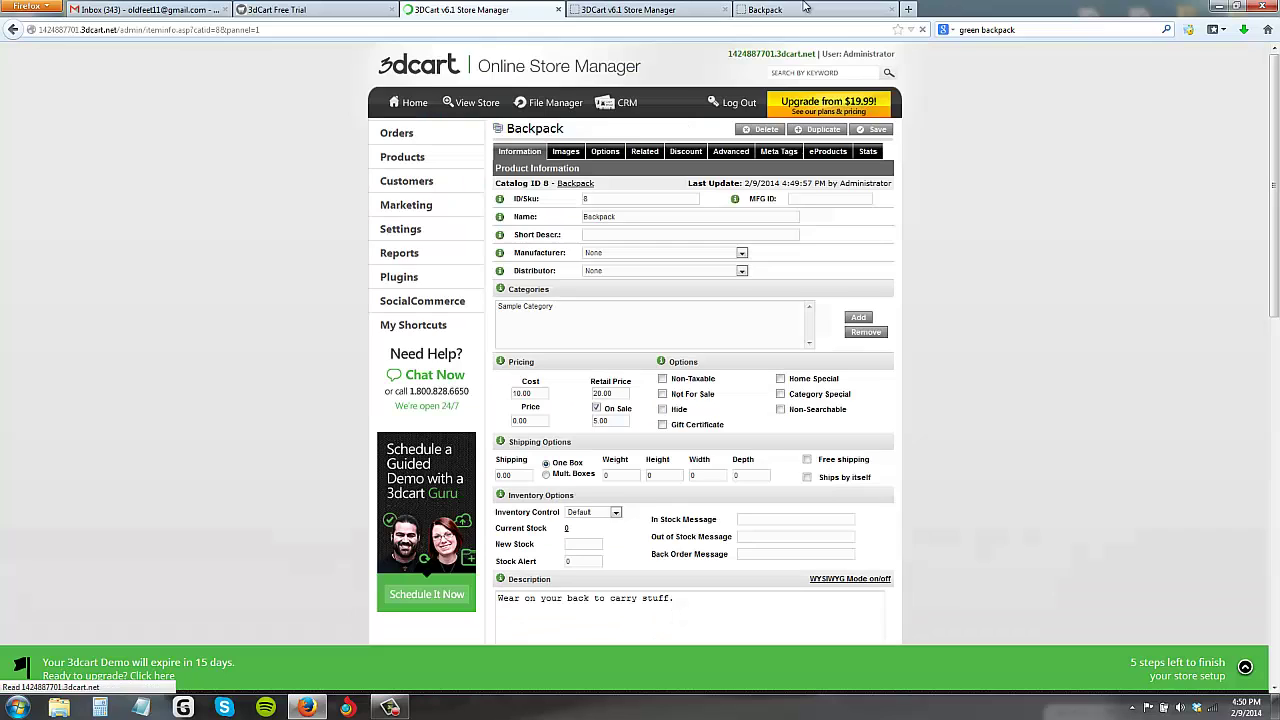
# Reload the Backpack storefront page to check the updated price
pyautogui.click(799, 9)
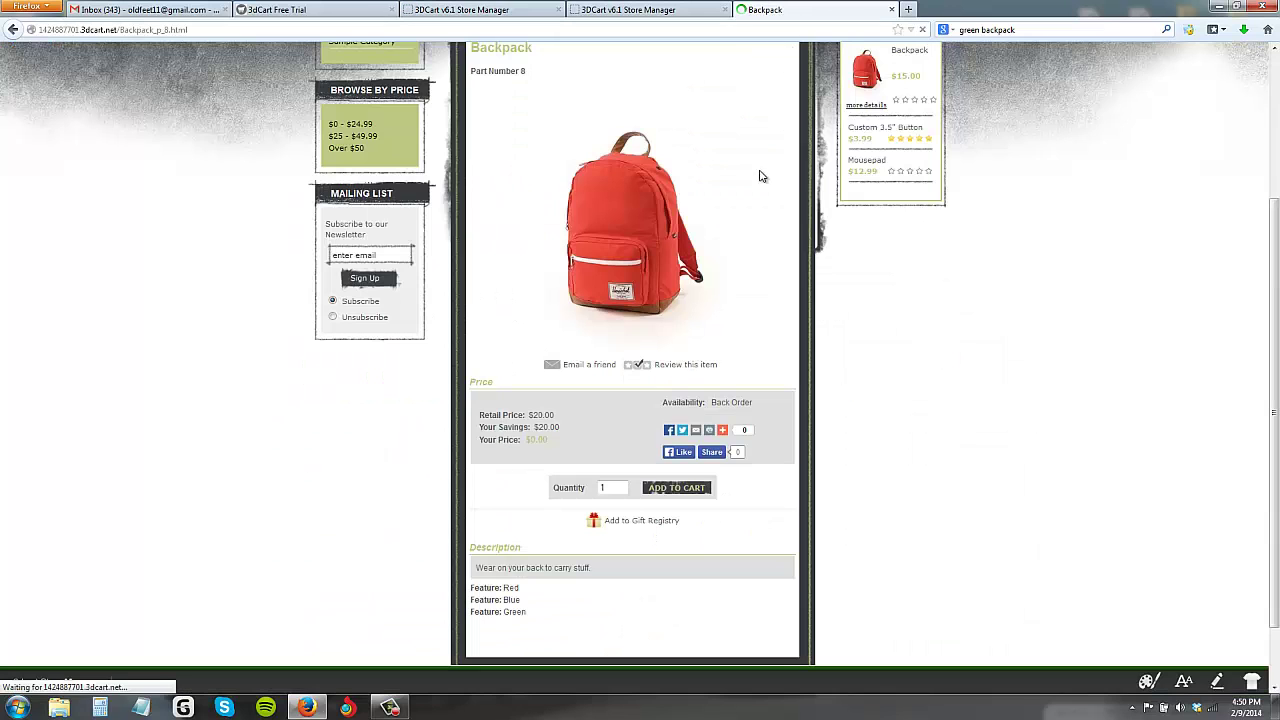
pyautogui.press('F5')
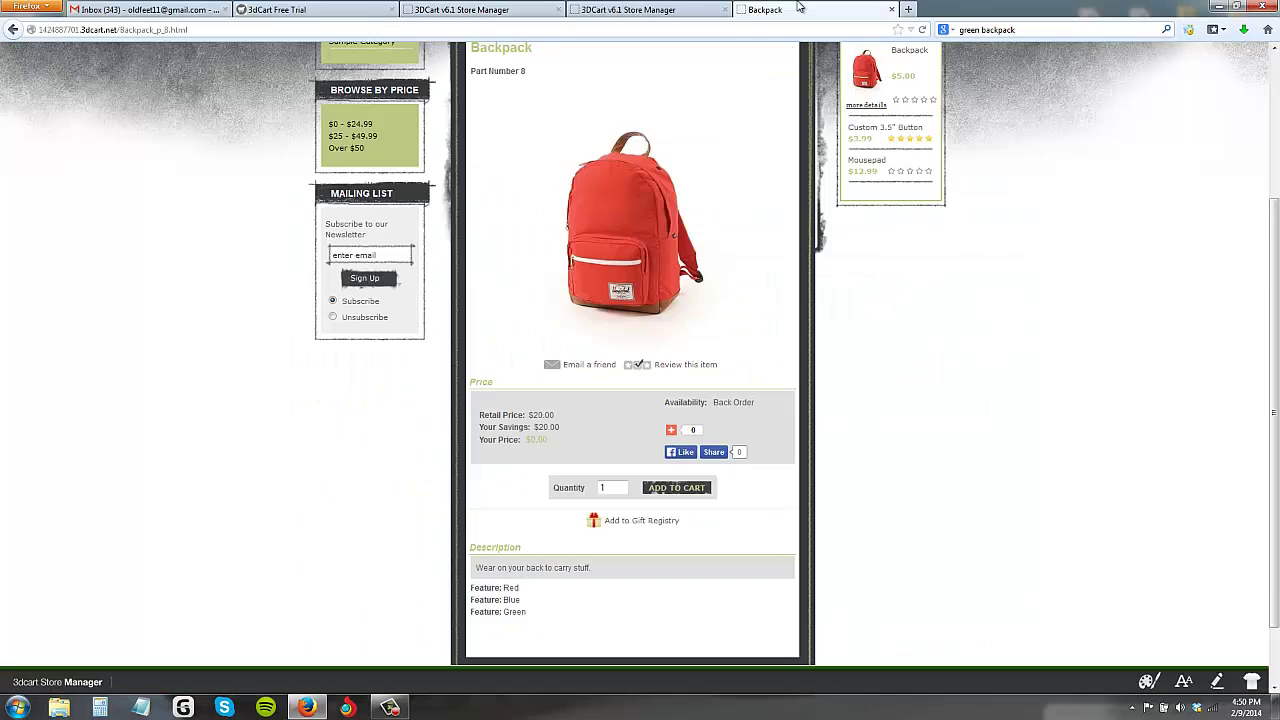
pyautogui.click(472, 9)
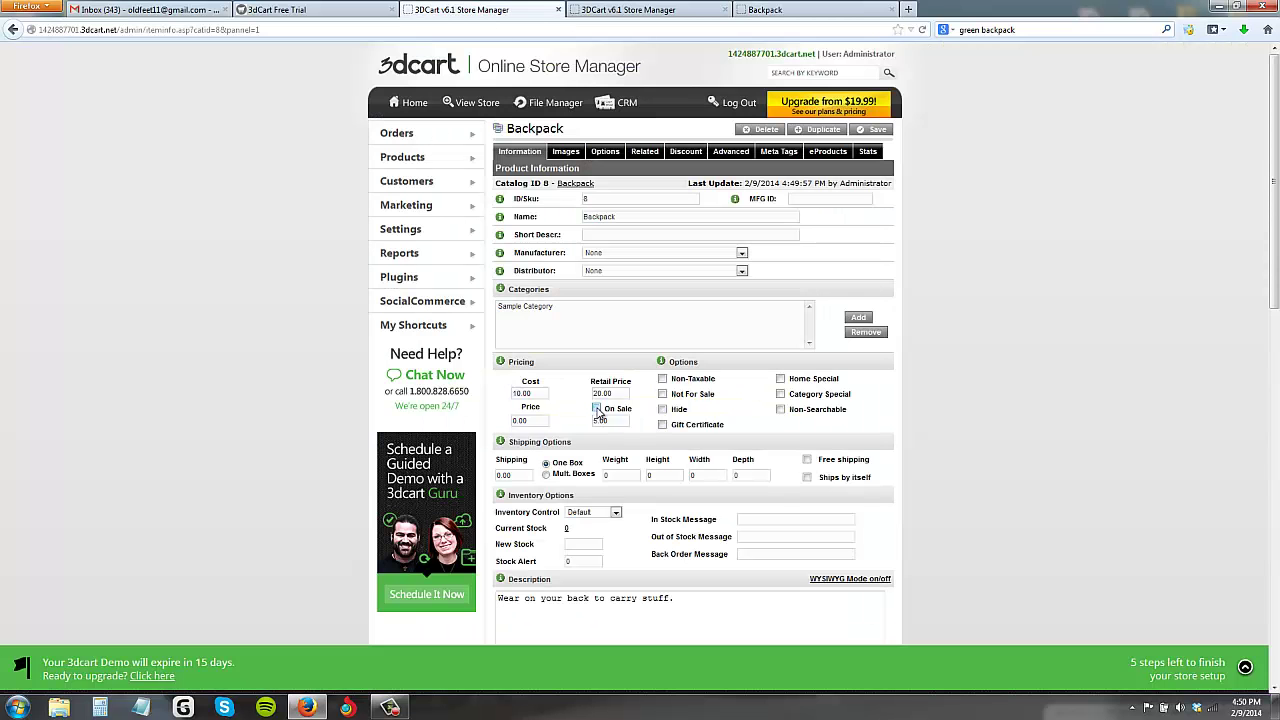
pyautogui.scroll(-5, 1075, 460)
pyautogui.scroll(-5, 931, 509)
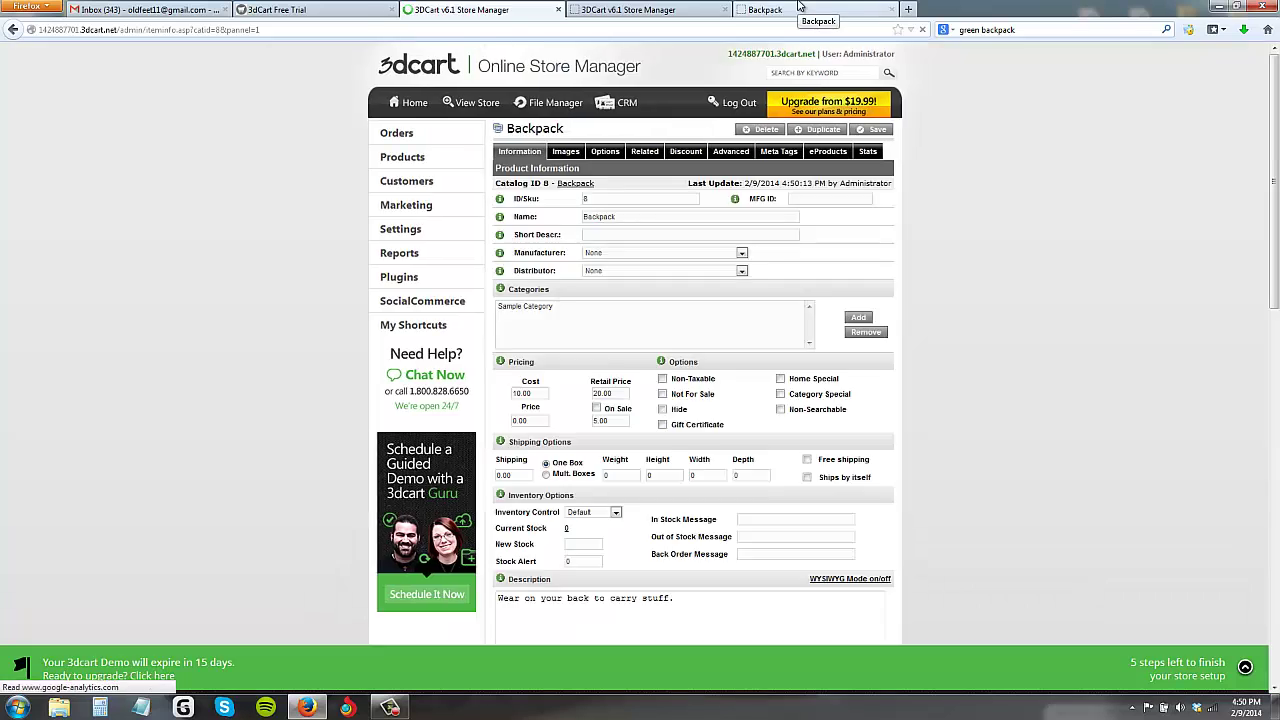
pyautogui.click(795, 9)
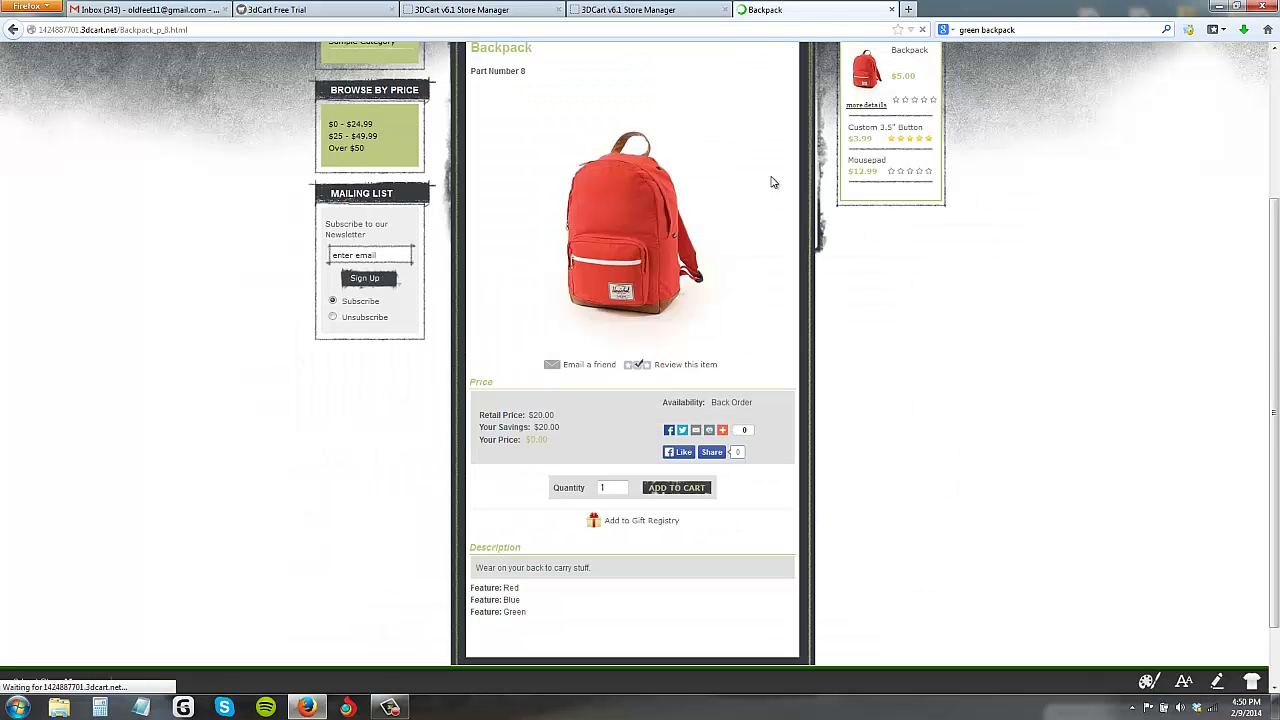
pyautogui.moveTo(640, 215)
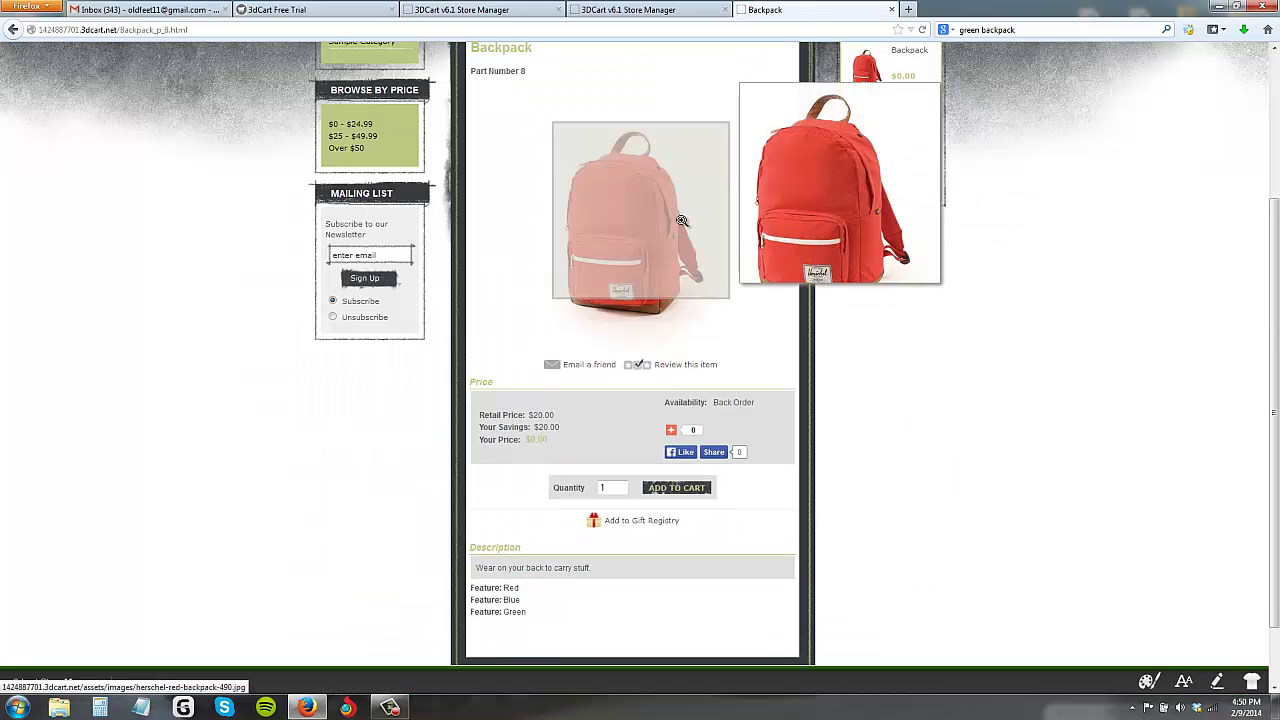
pyautogui.click(470, 10)
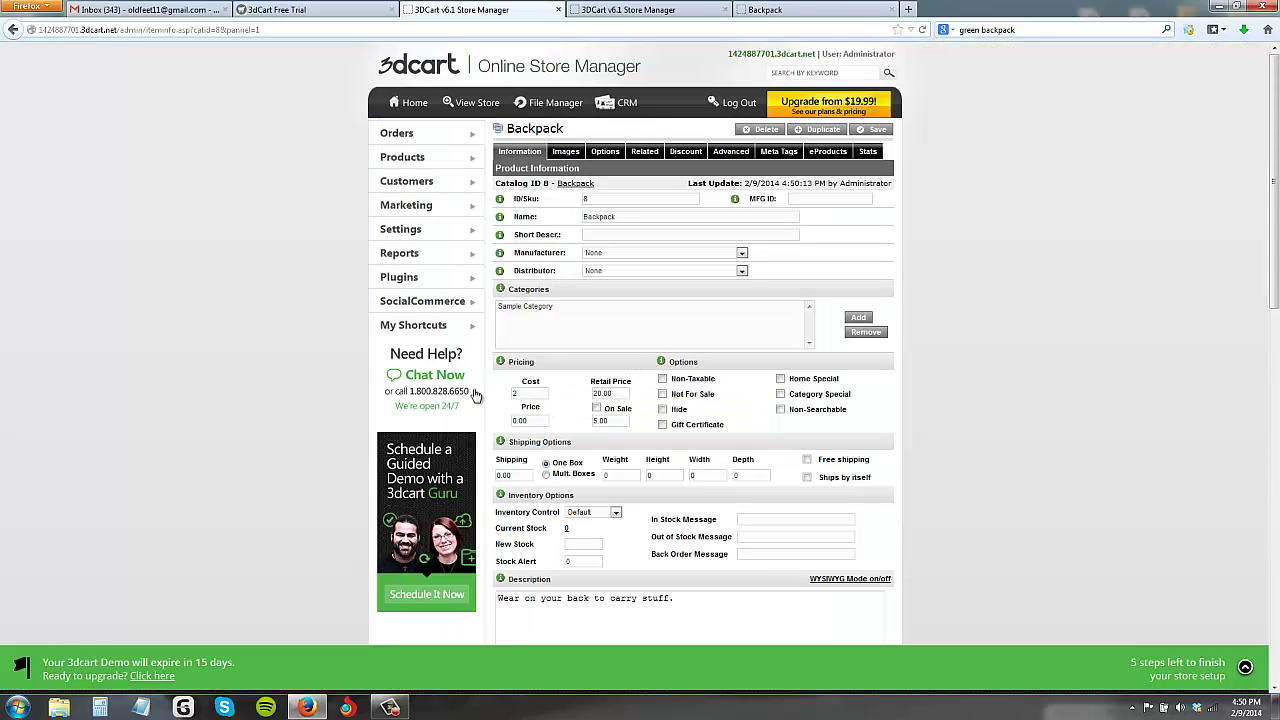
# Save the Backpack pricing changes again and compare them against the storefront page
pyautogui.scroll(-5, 808, 440)
pyautogui.scroll(-7, 808, 440)
pyautogui.click(872, 580)
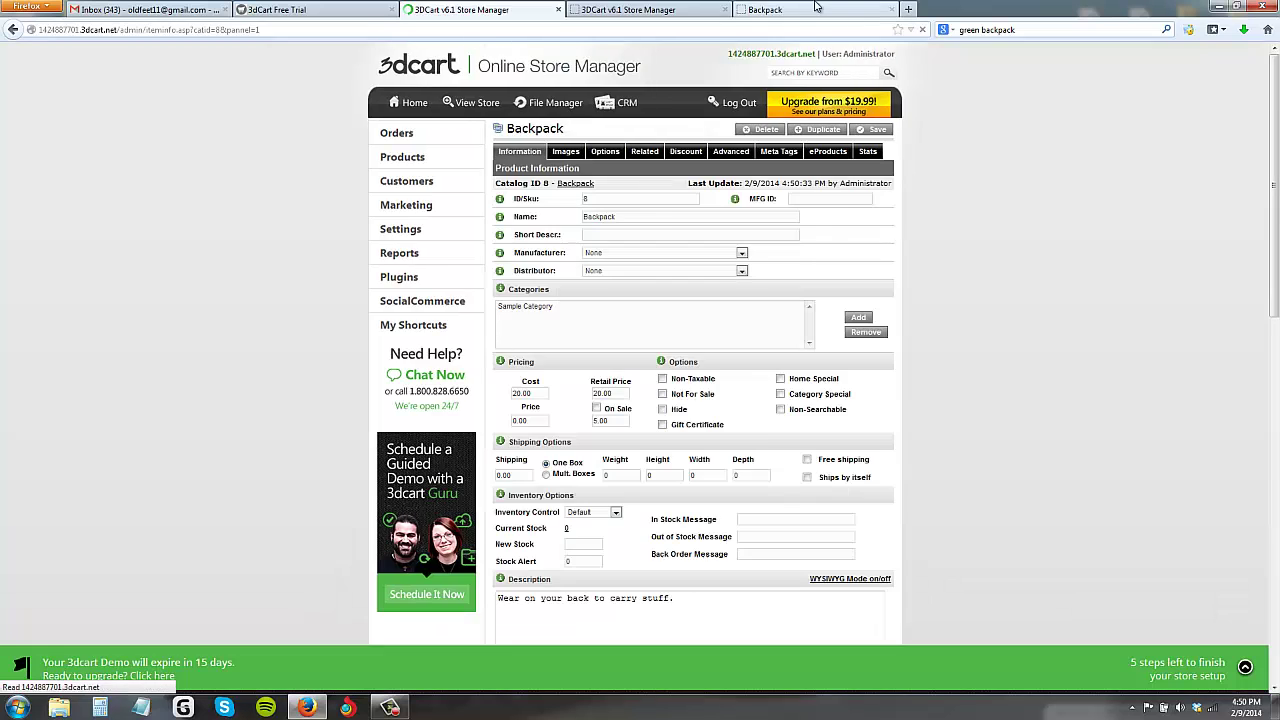
pyautogui.click(800, 10)
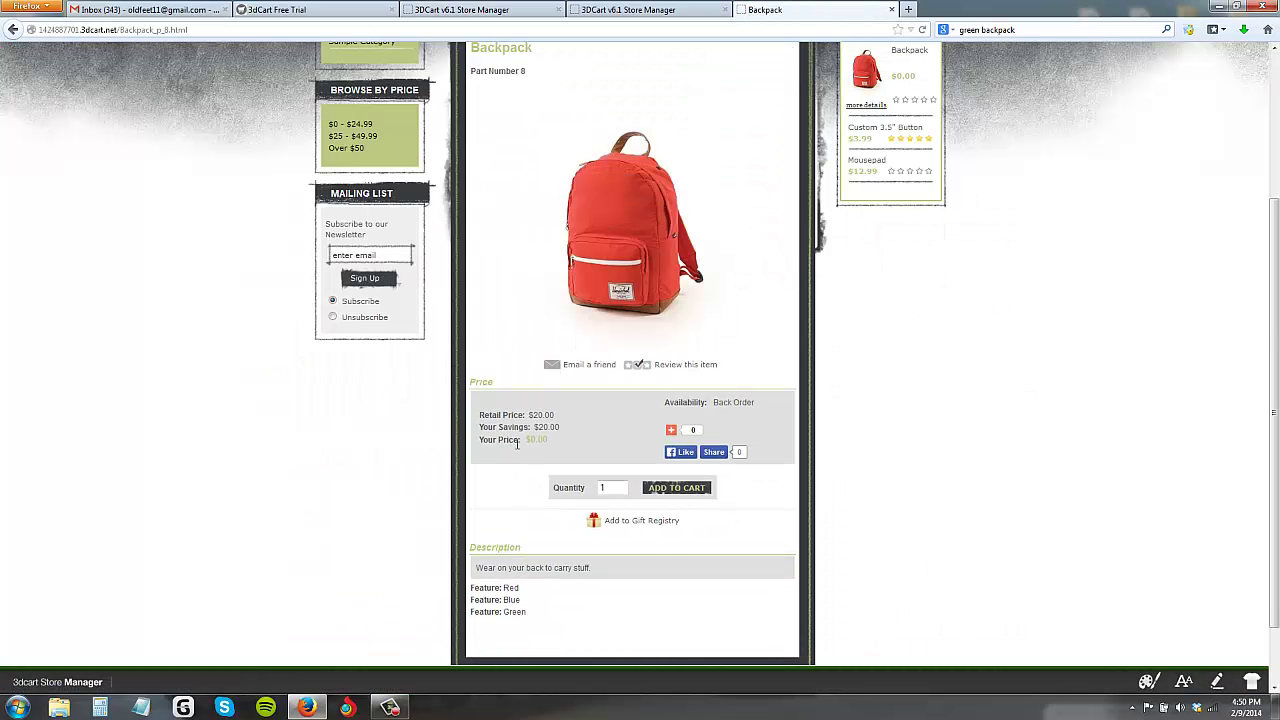
pyautogui.click(490, 12)
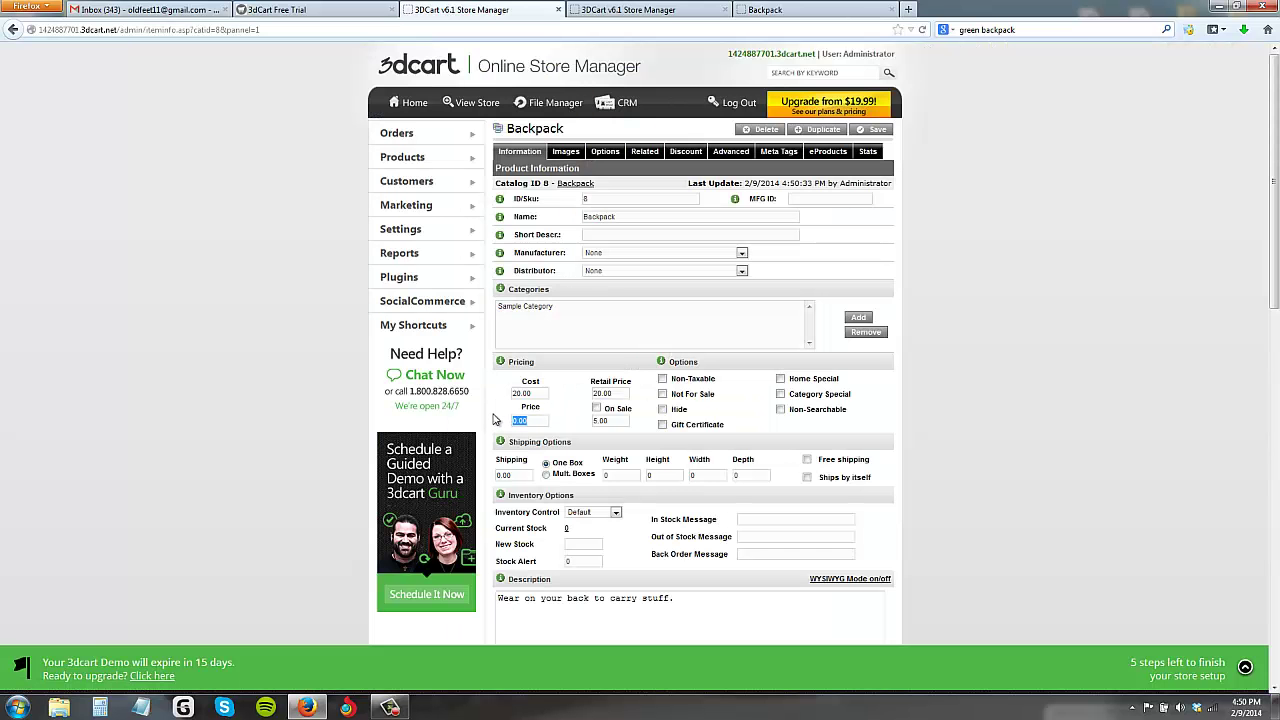
pyautogui.hotkey('ctrl', 'Tab')
pyautogui.hotkey('ctrl', 'Tab')
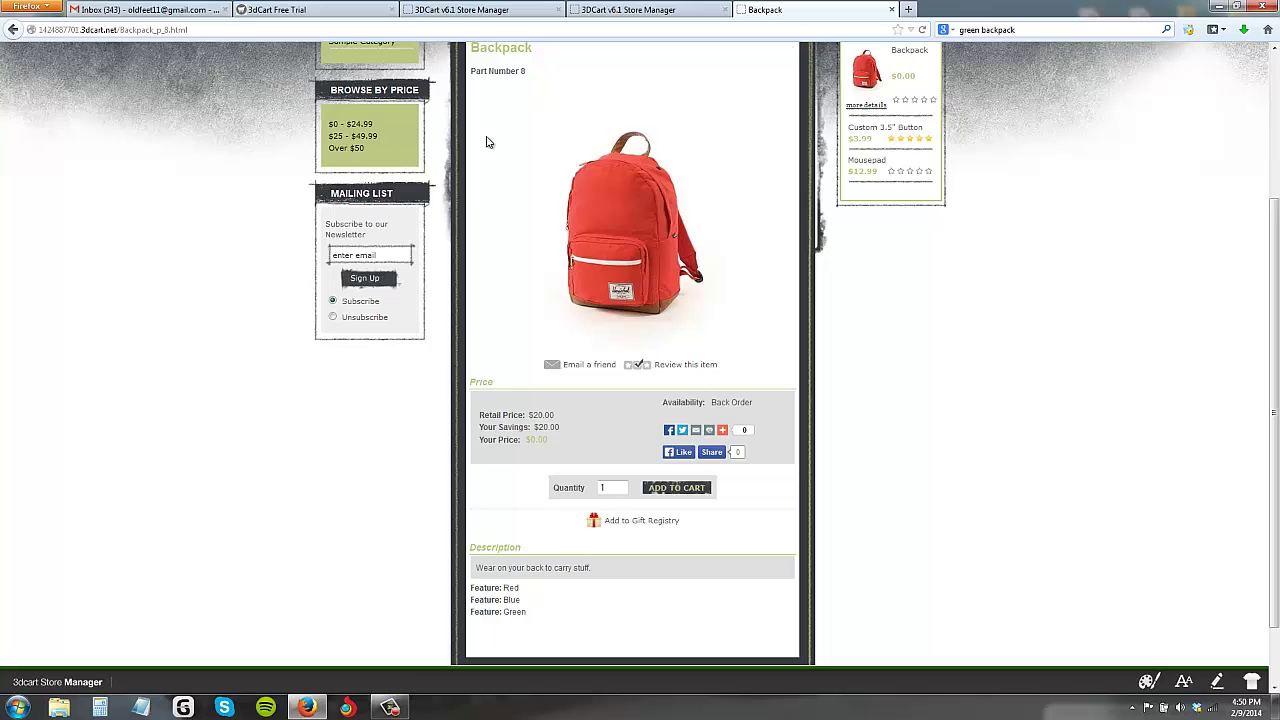
pyautogui.hotkey('ctrl', 'shift', 'Tab')
pyautogui.hotkey('ctrl', 'shift', 'Tab')
# Save the Backpack product once more and reload its storefront page
pyautogui.scroll(-3, 566, 250)
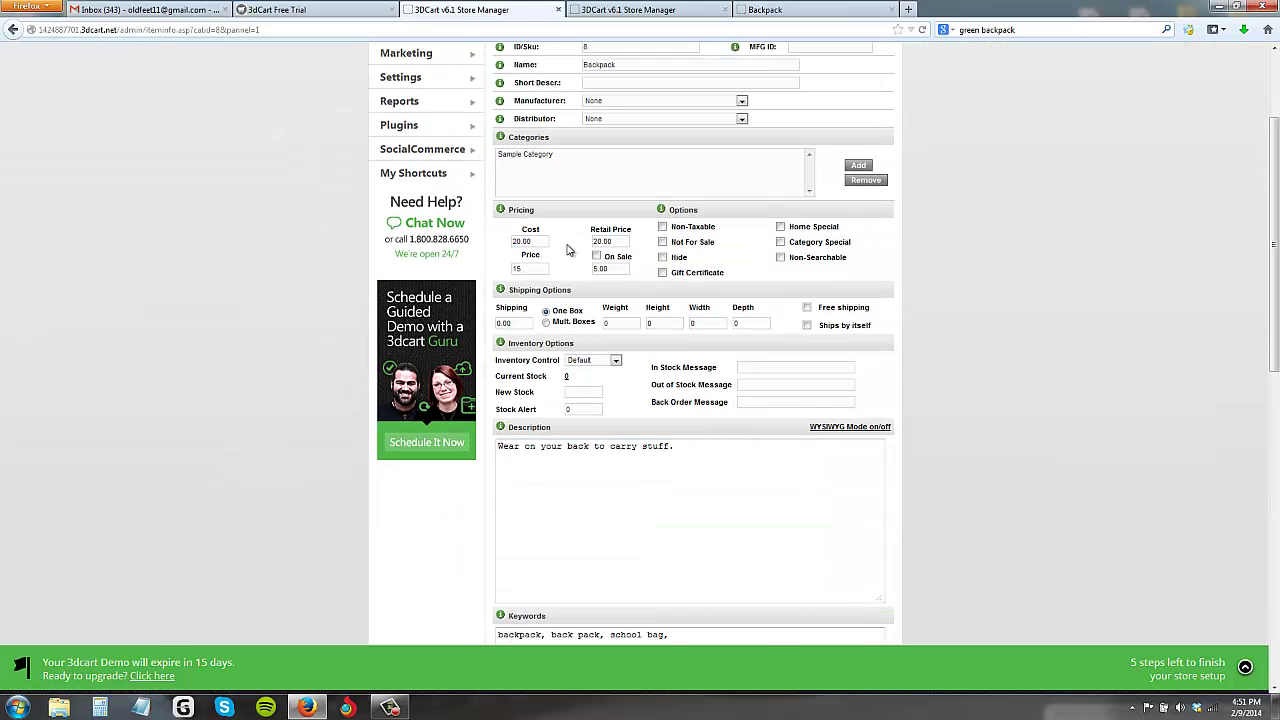
pyautogui.scroll(-2, 652, 307)
pyautogui.scroll(-2, 651, 286)
pyautogui.scroll(-5, 700, 286)
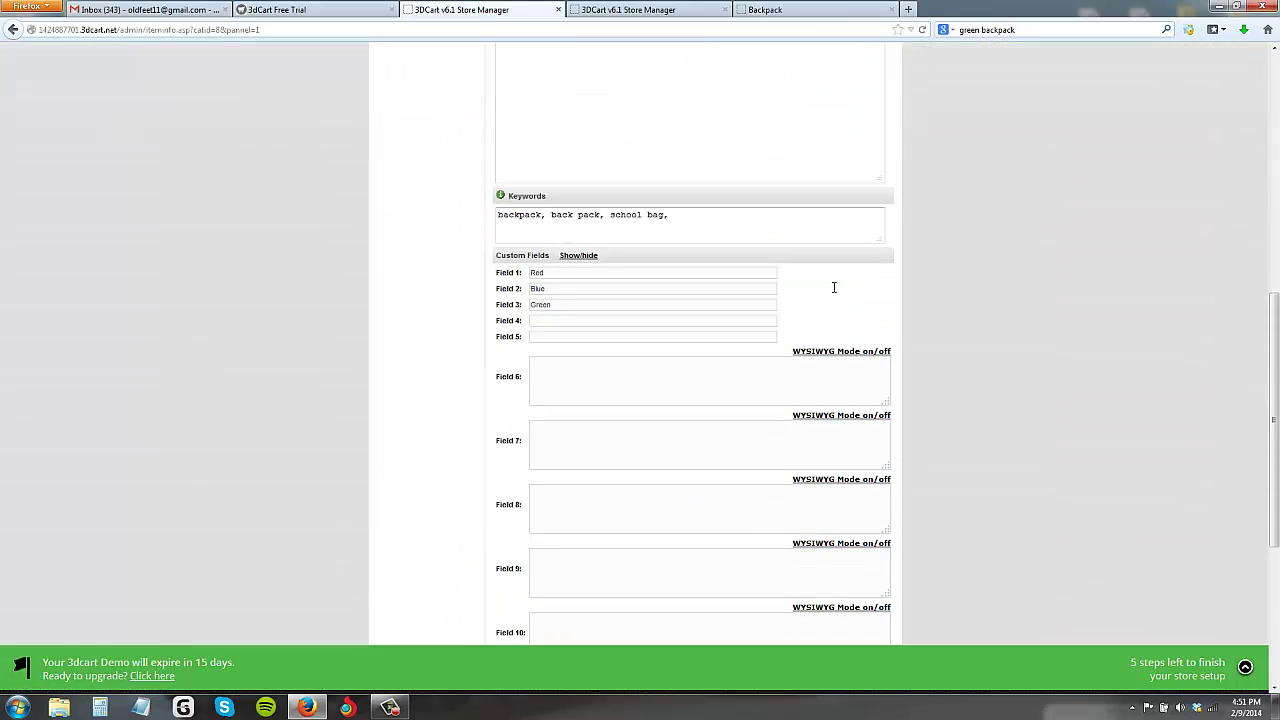
pyautogui.scroll(-5, 834, 286)
pyautogui.click(856, 578)
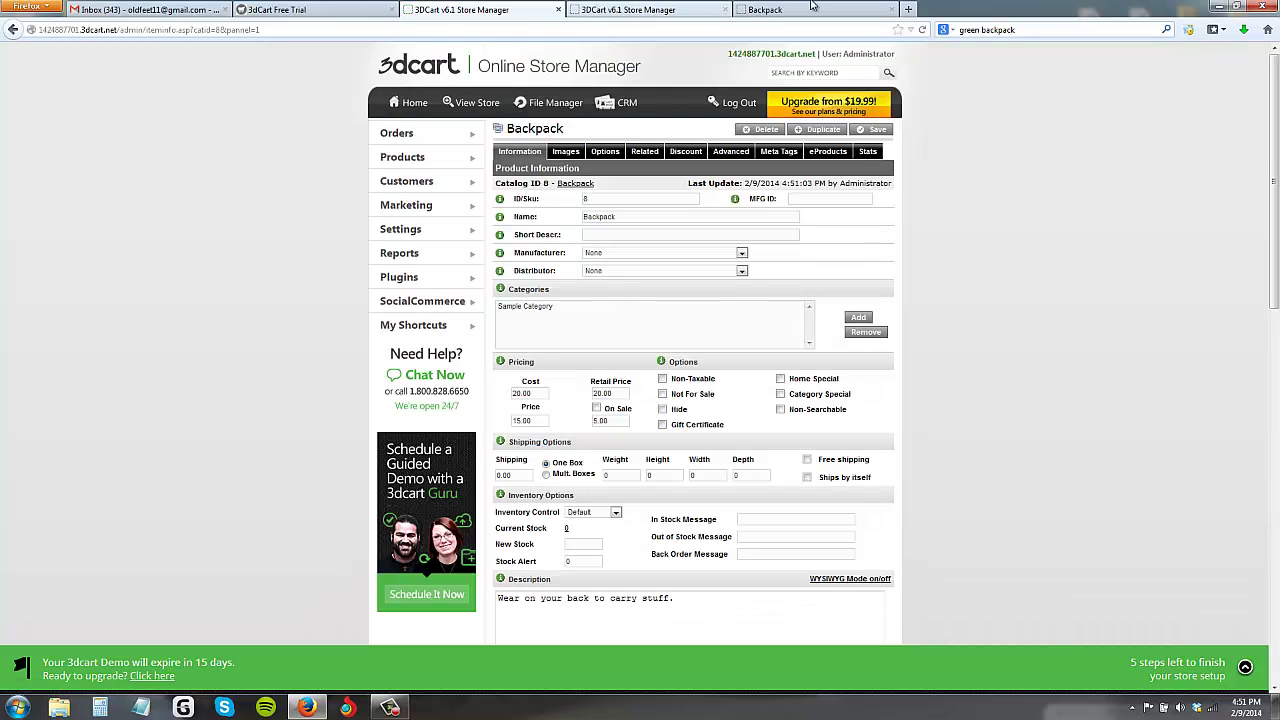
pyautogui.click(812, 6)
pyautogui.press('F5')
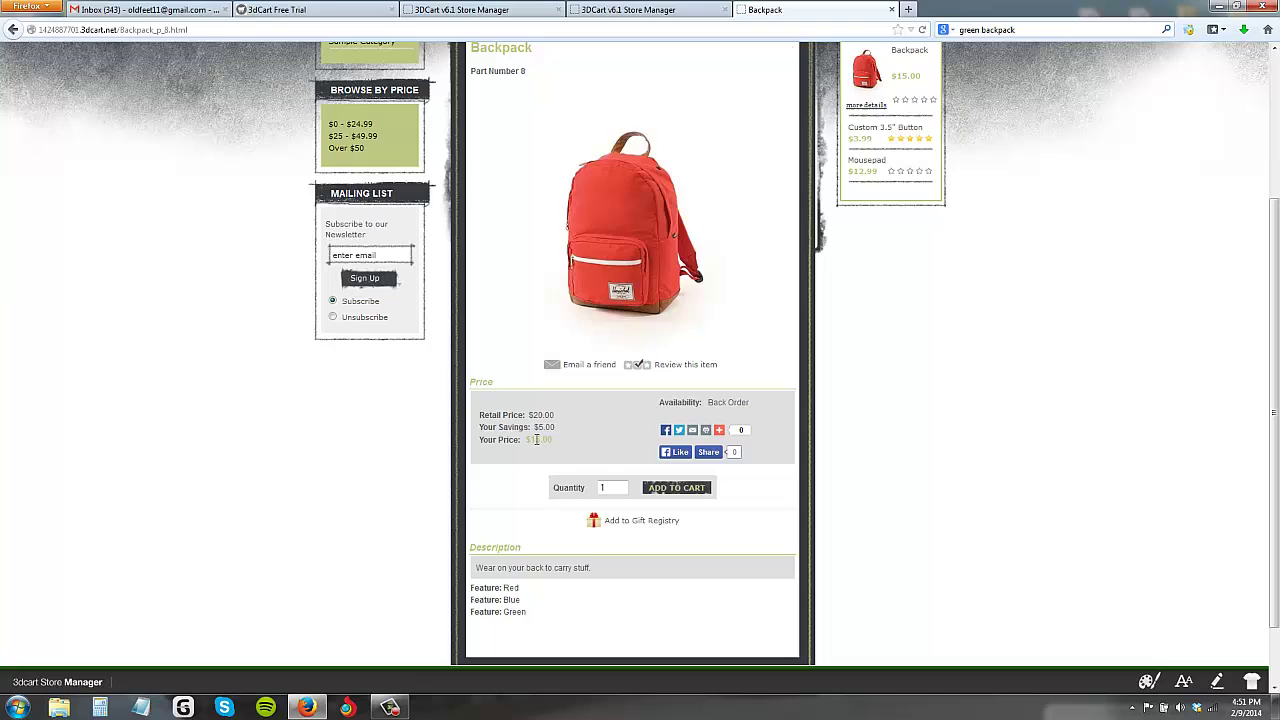
# Review the Red, Blue and Green features on the storefront, then return to the editor
pyautogui.hotkey('ctrl', 'pageup')
pyautogui.hotkey('ctrl', 'pageup')
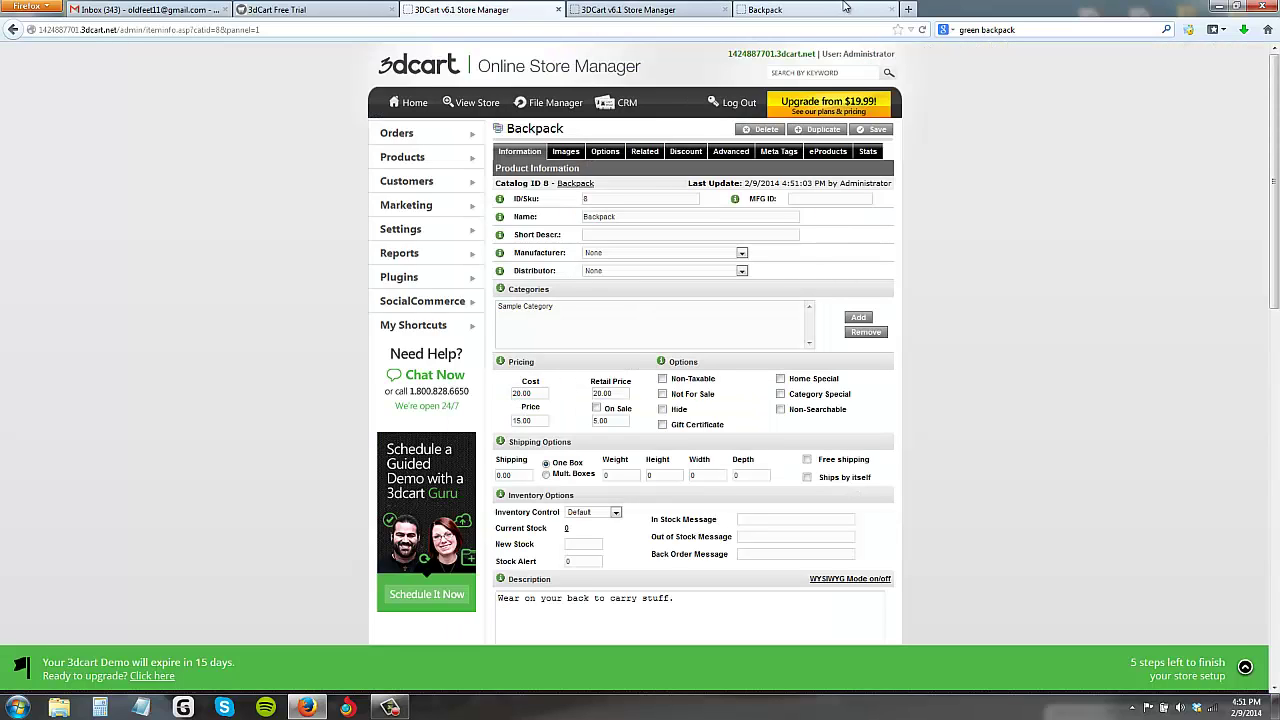
pyautogui.hotkey('ctrl', 'pagedown')
pyautogui.hotkey('ctrl', 'pagedown')
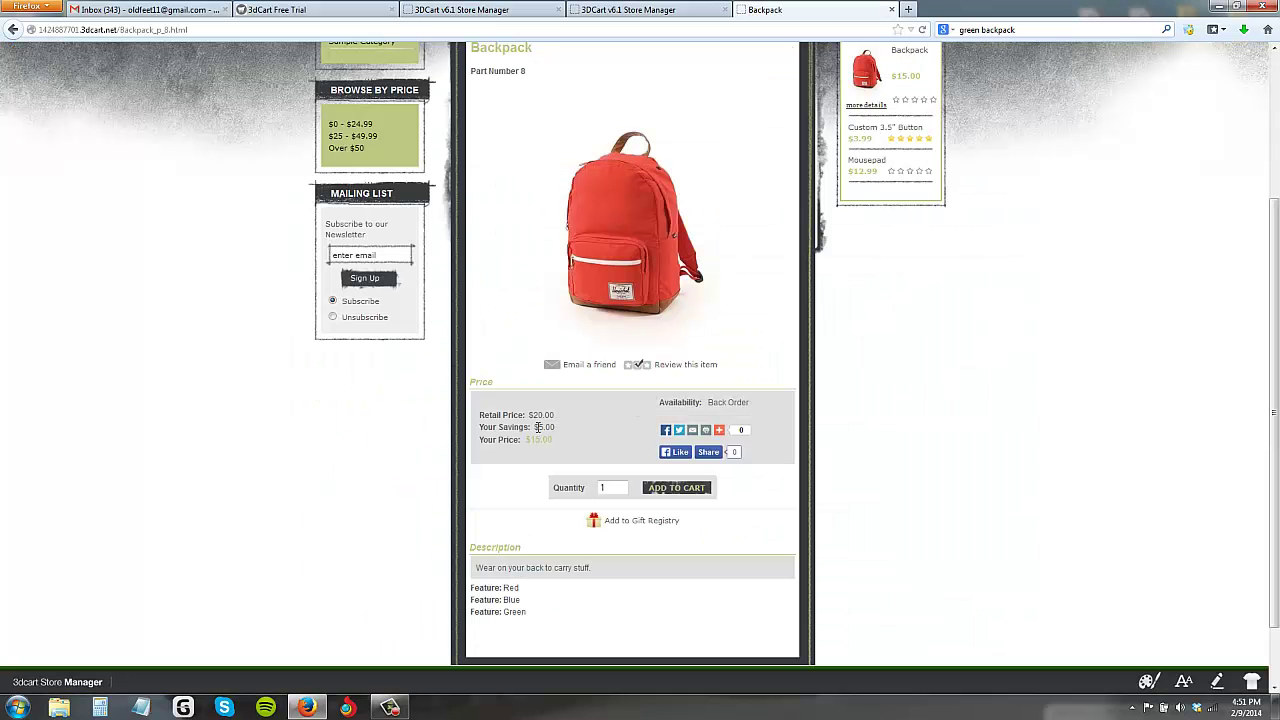
pyautogui.scroll(-1, 590, 470)
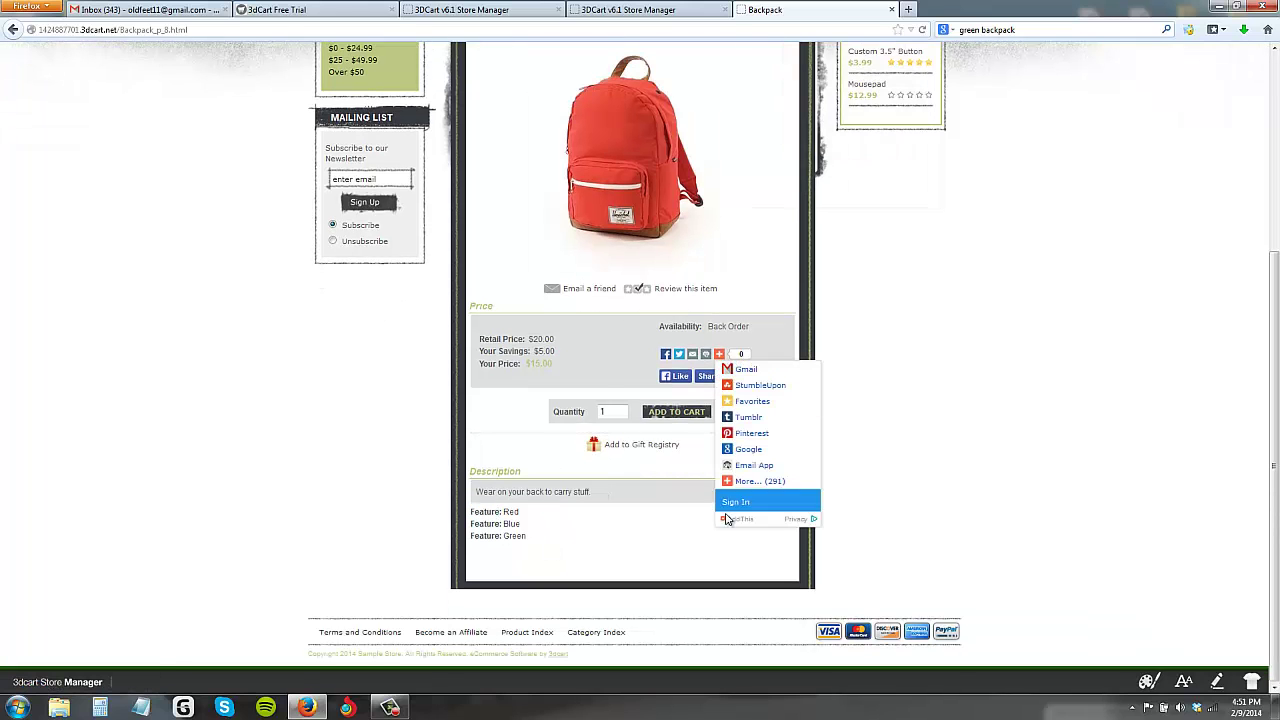
pyautogui.scroll(3, 888, 316)
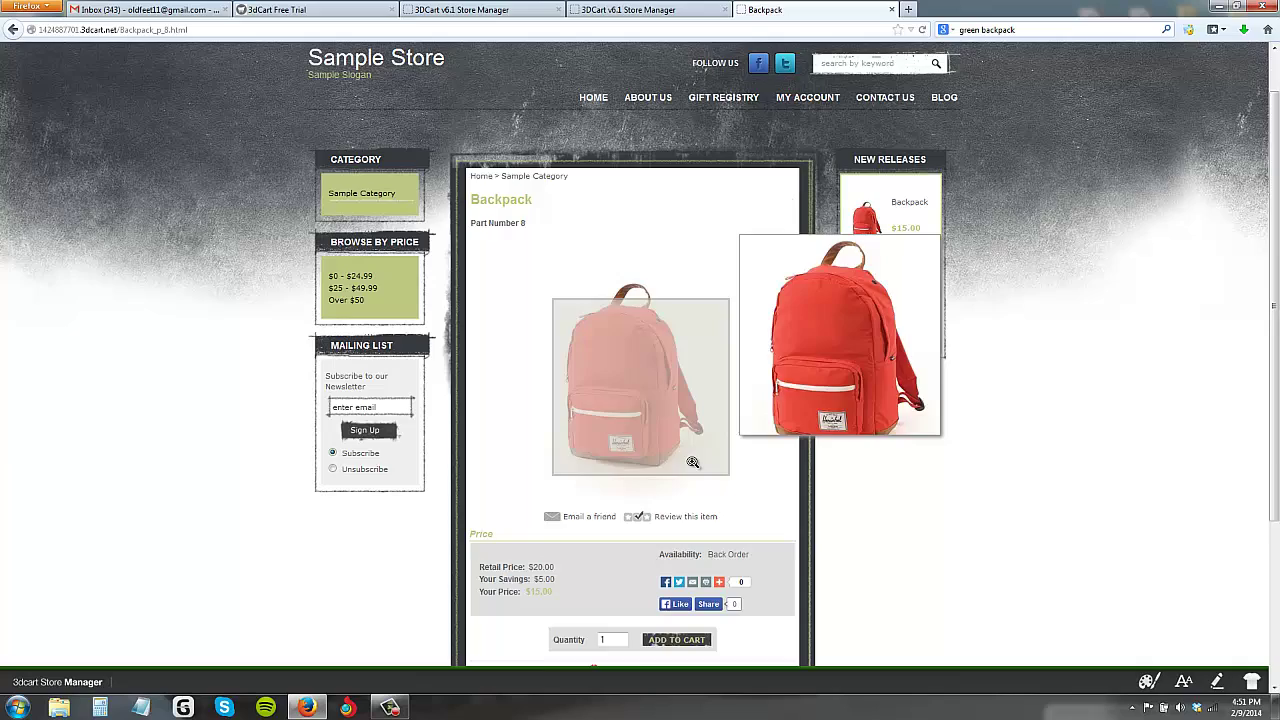
pyautogui.scroll(-2, 720, 470)
pyautogui.click(500, 10)
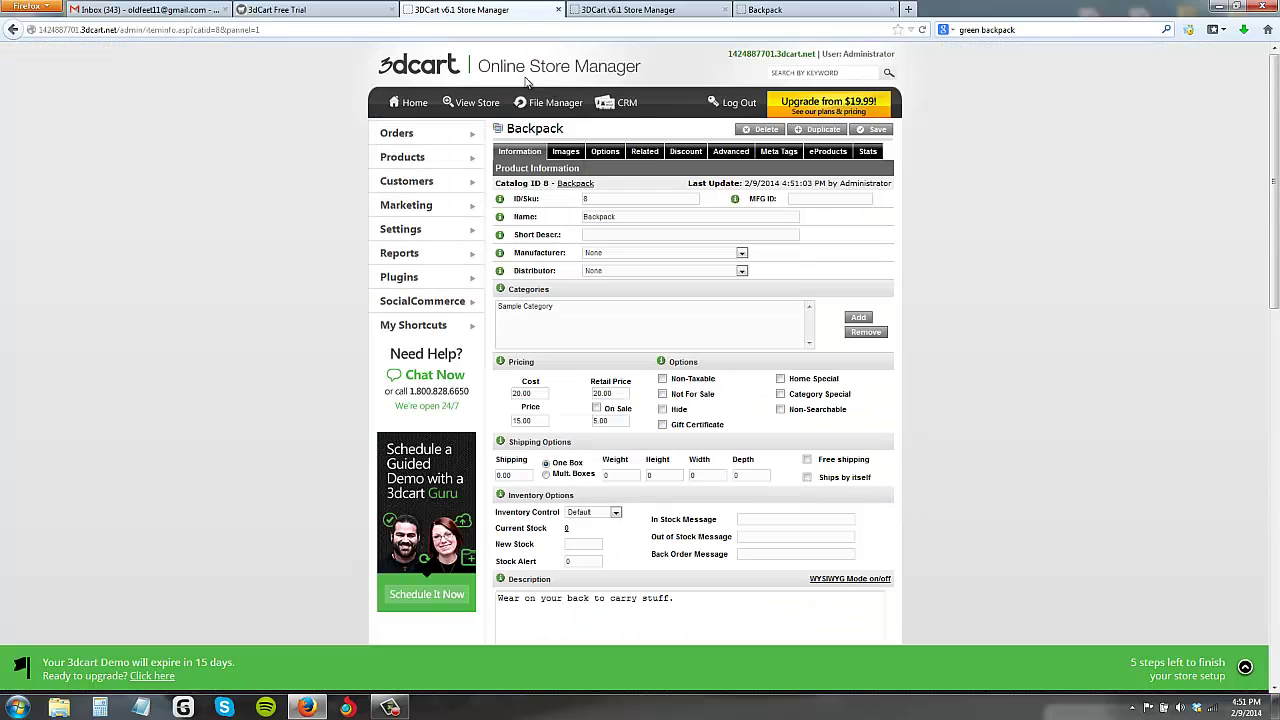
# Close the extra storefront tab and start a new product from the control panel's Products tile
pyautogui.click(616, 157)
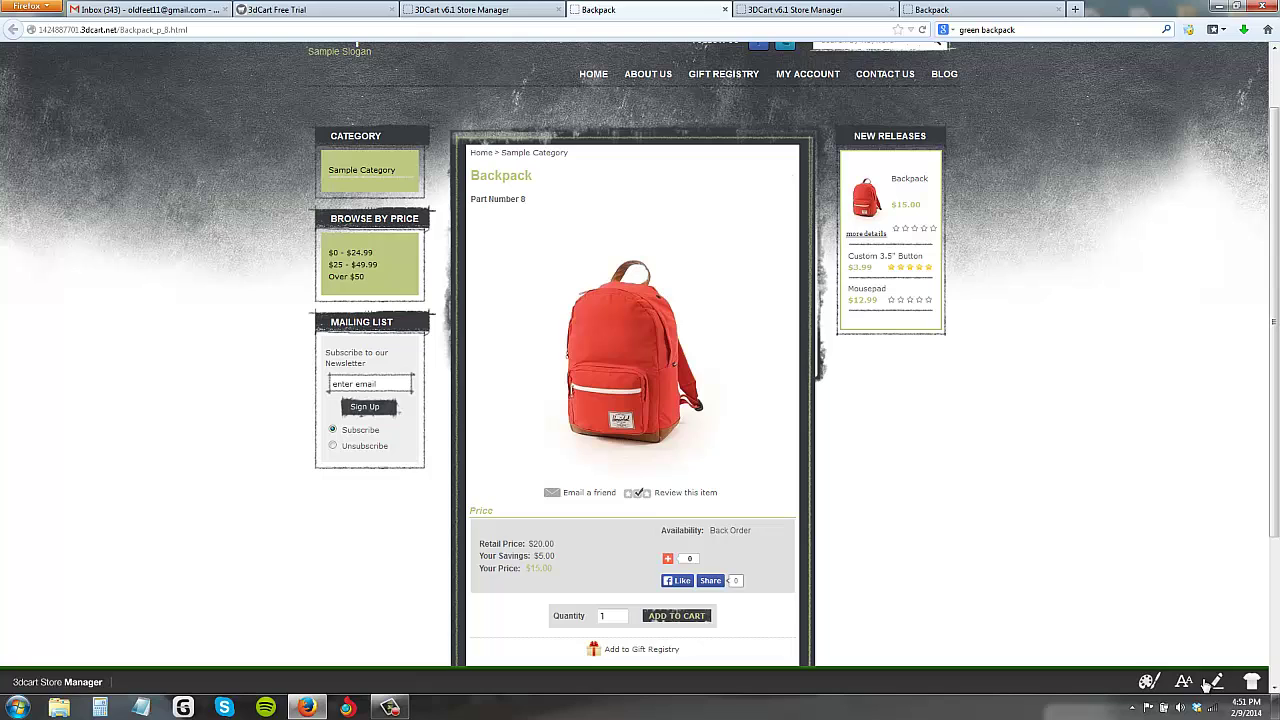
pyautogui.click(1148, 682)
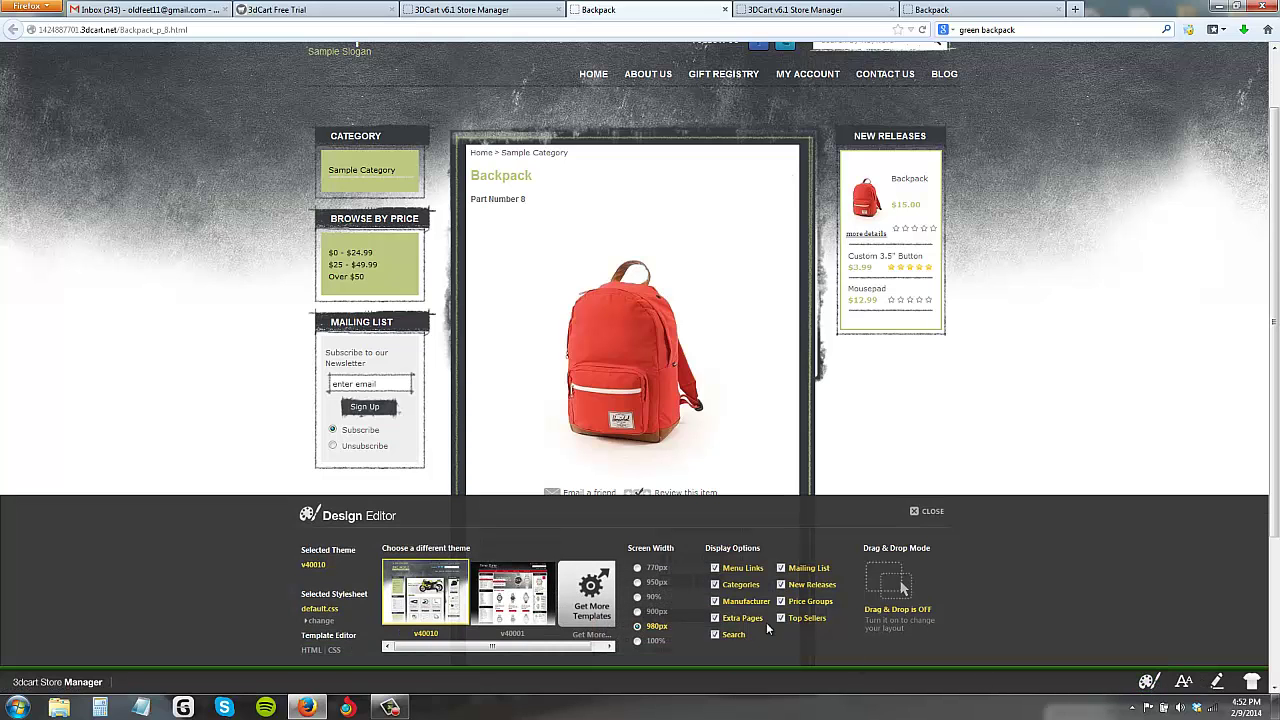
pyautogui.click(725, 9)
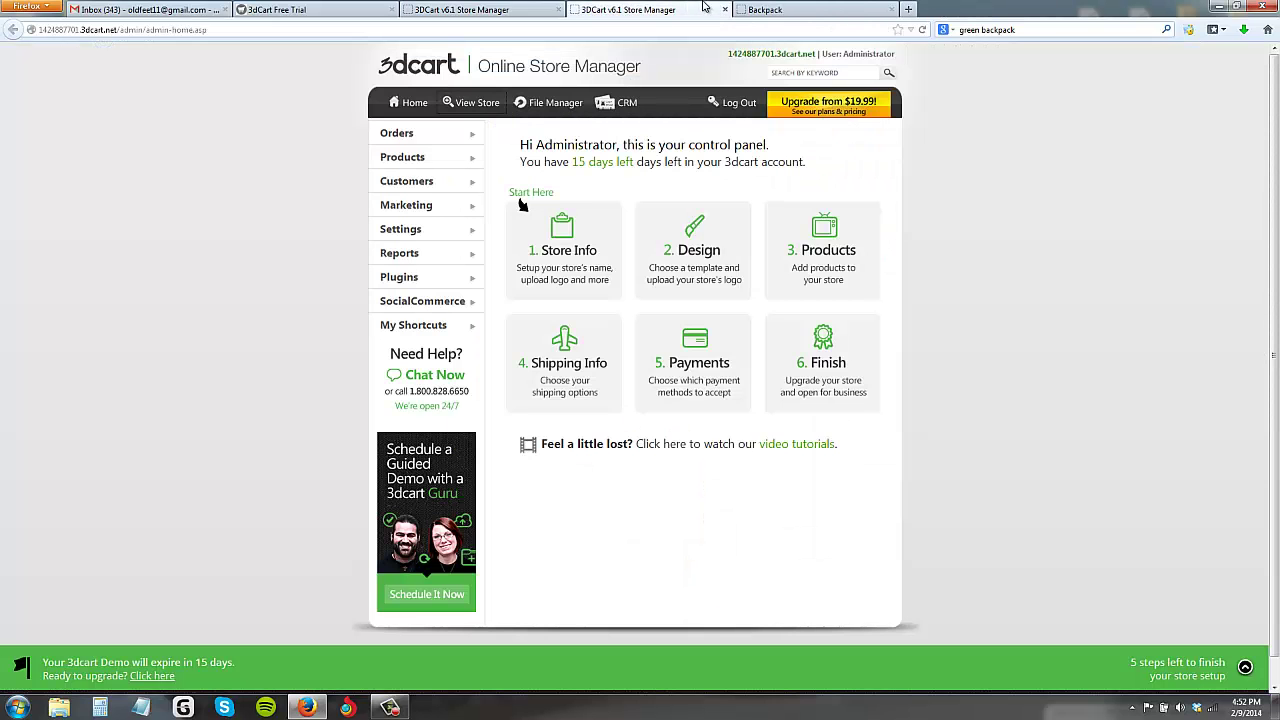
pyautogui.click(824, 9)
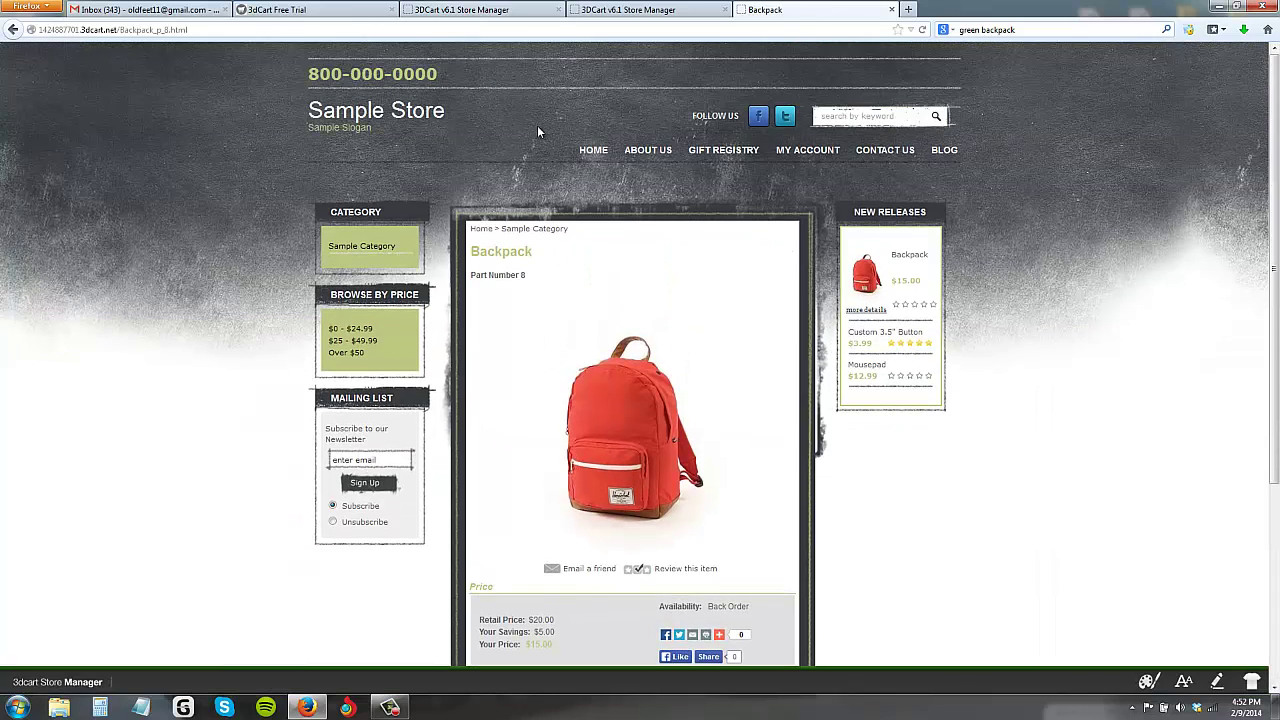
pyautogui.click(620, 9)
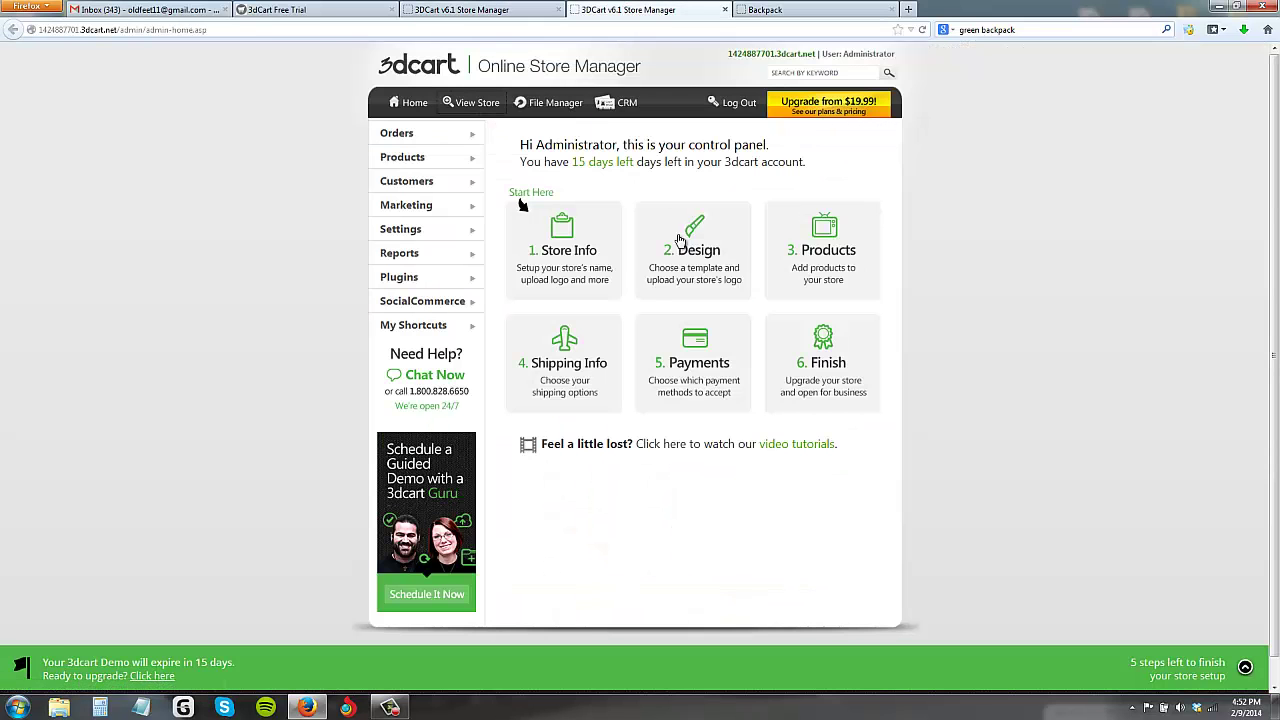
pyautogui.click(800, 258)
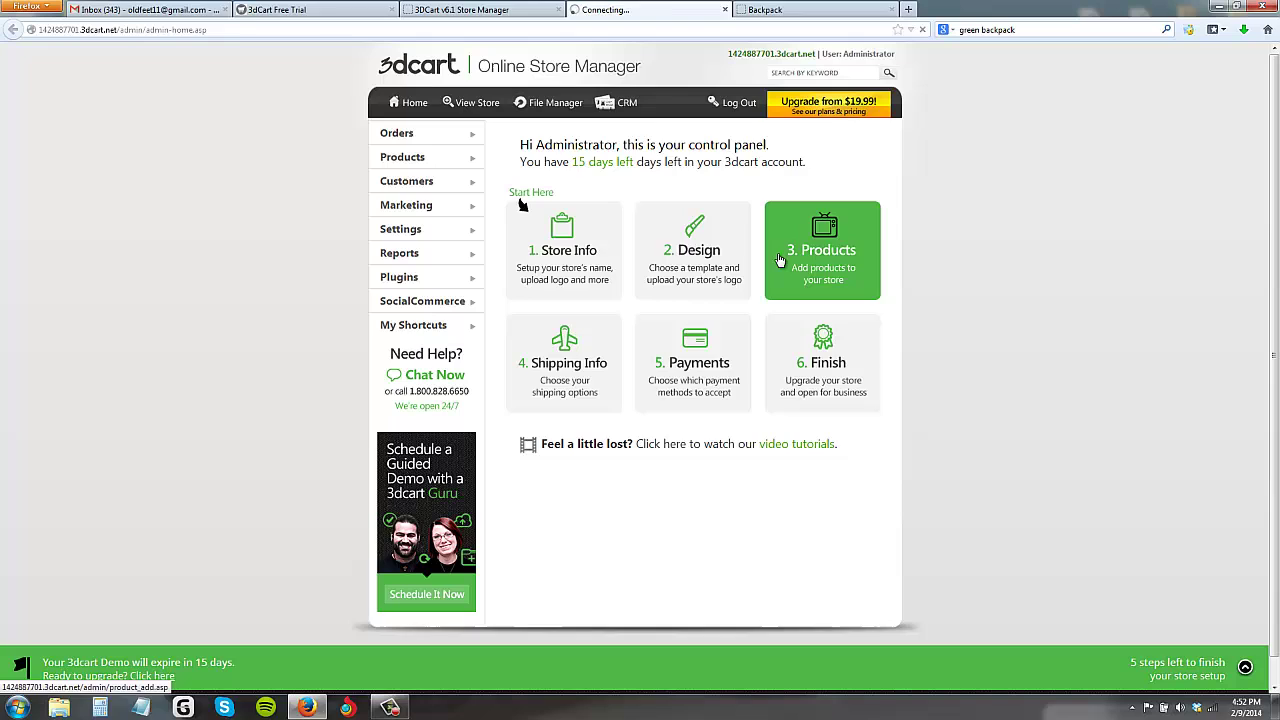
# Dismiss the Windows colour prompt and add a required Dropdown option named Color
pyautogui.click(603, 151)
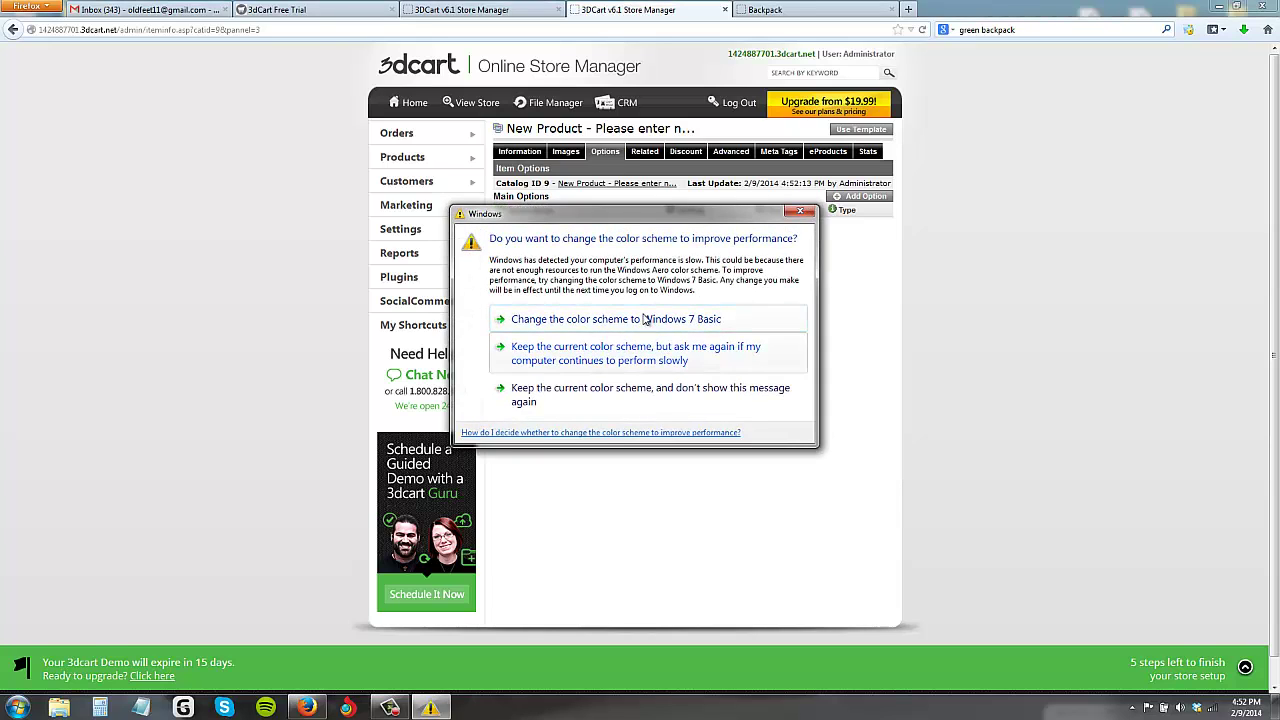
pyautogui.click(560, 401)
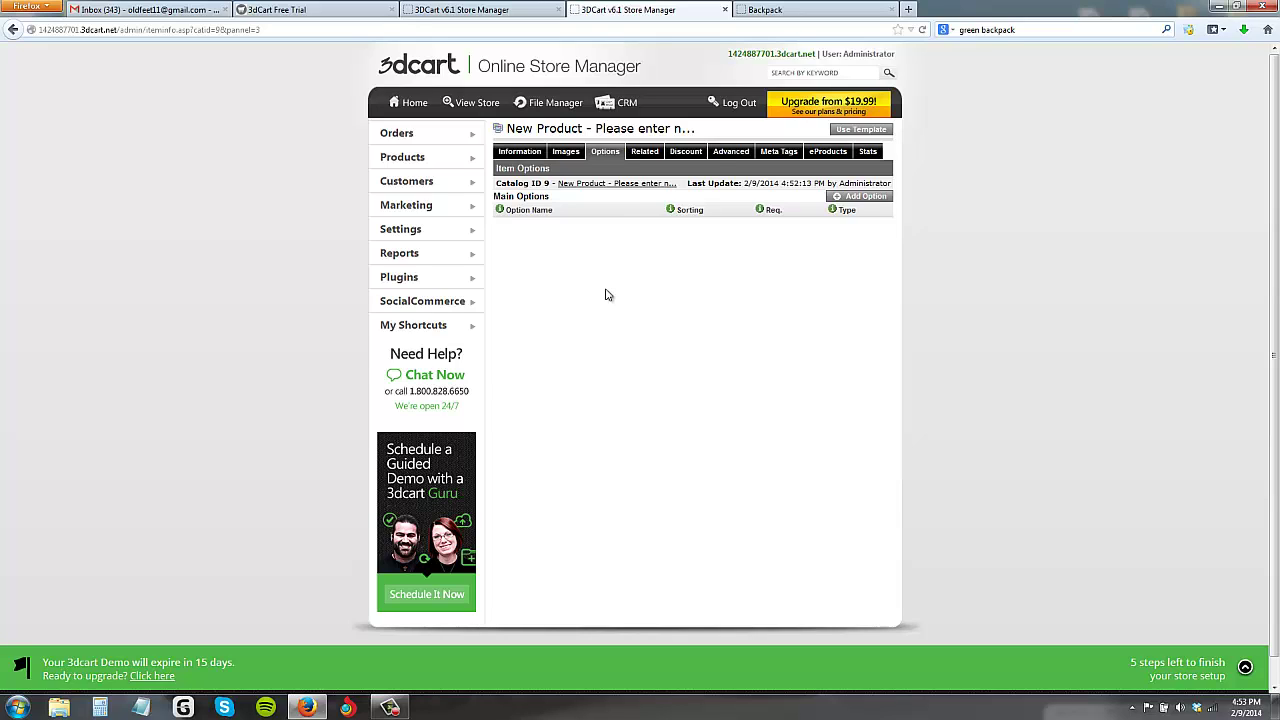
pyautogui.click(860, 197)
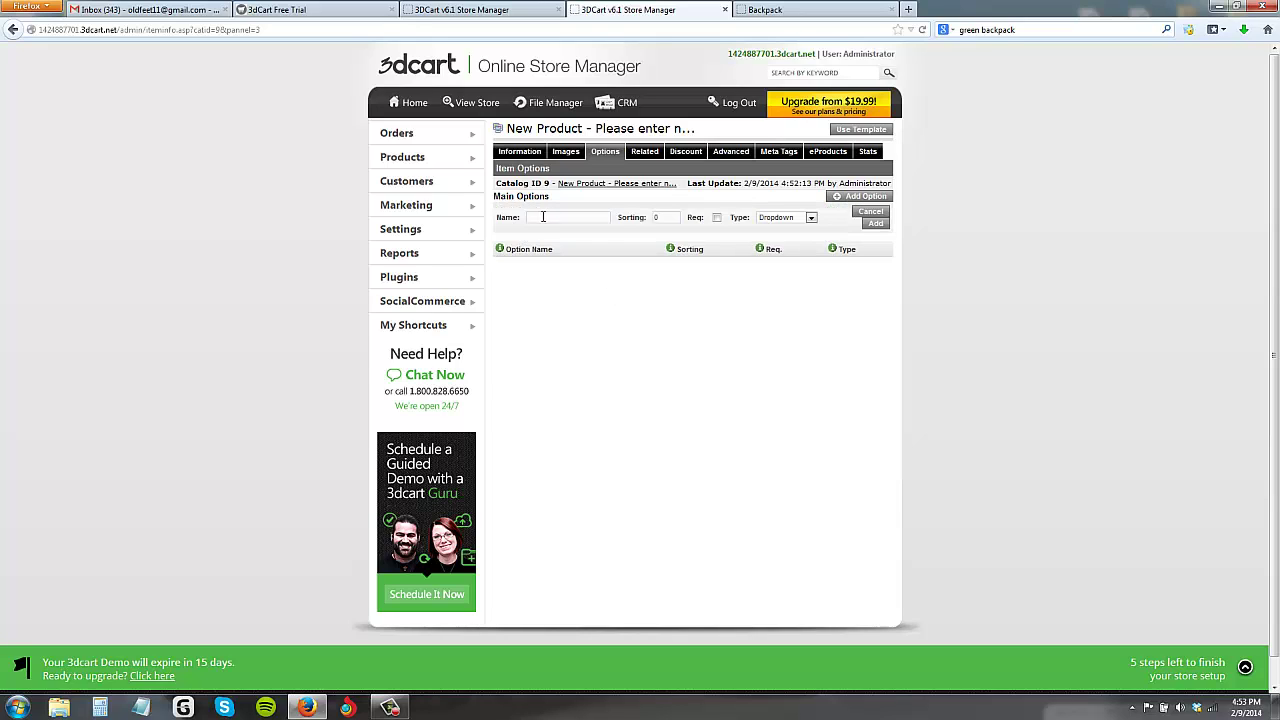
pyautogui.write('Color')
pyautogui.write('3')
pyautogui.click(805, 218)
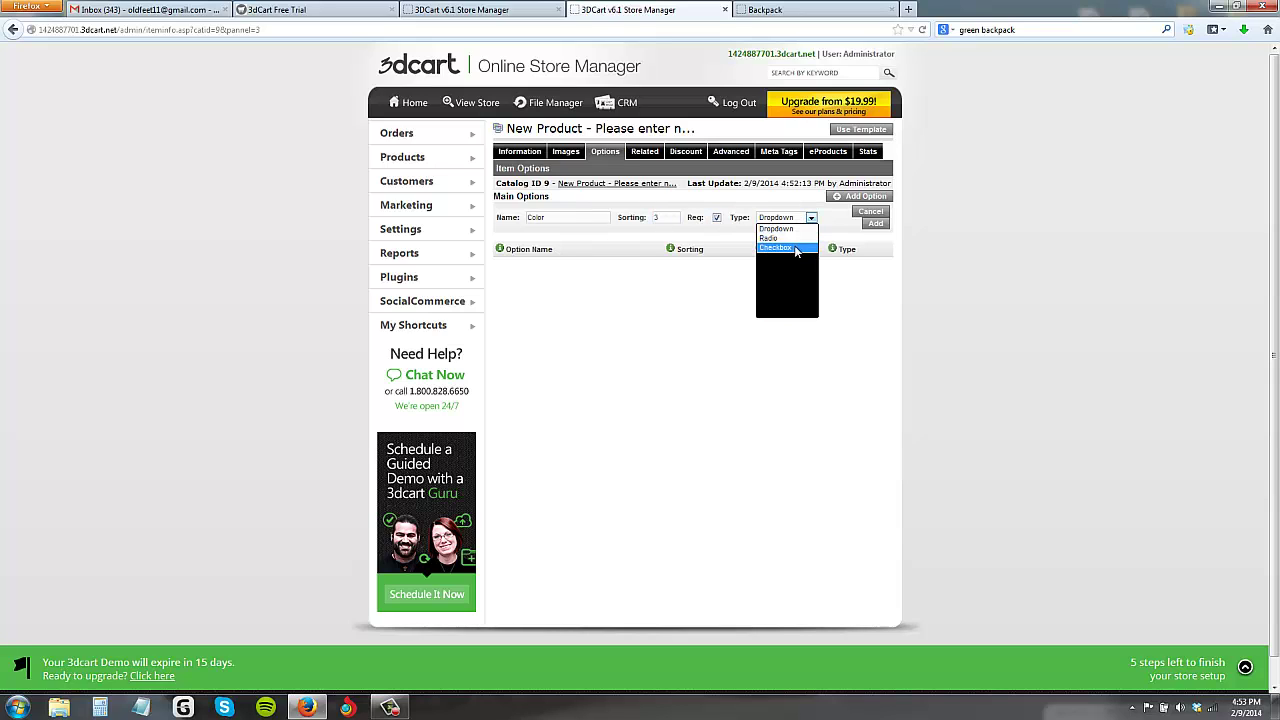
pyautogui.click(780, 290)
pyautogui.click(810, 218)
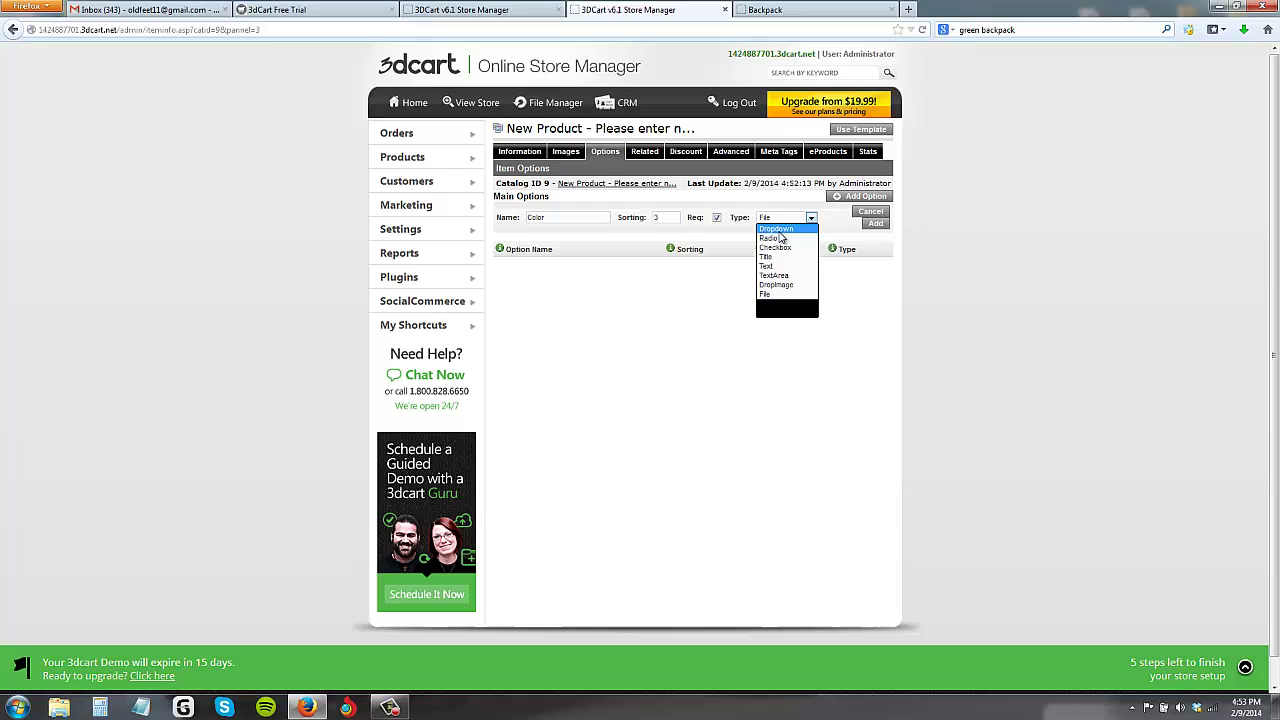
pyautogui.click(875, 223)
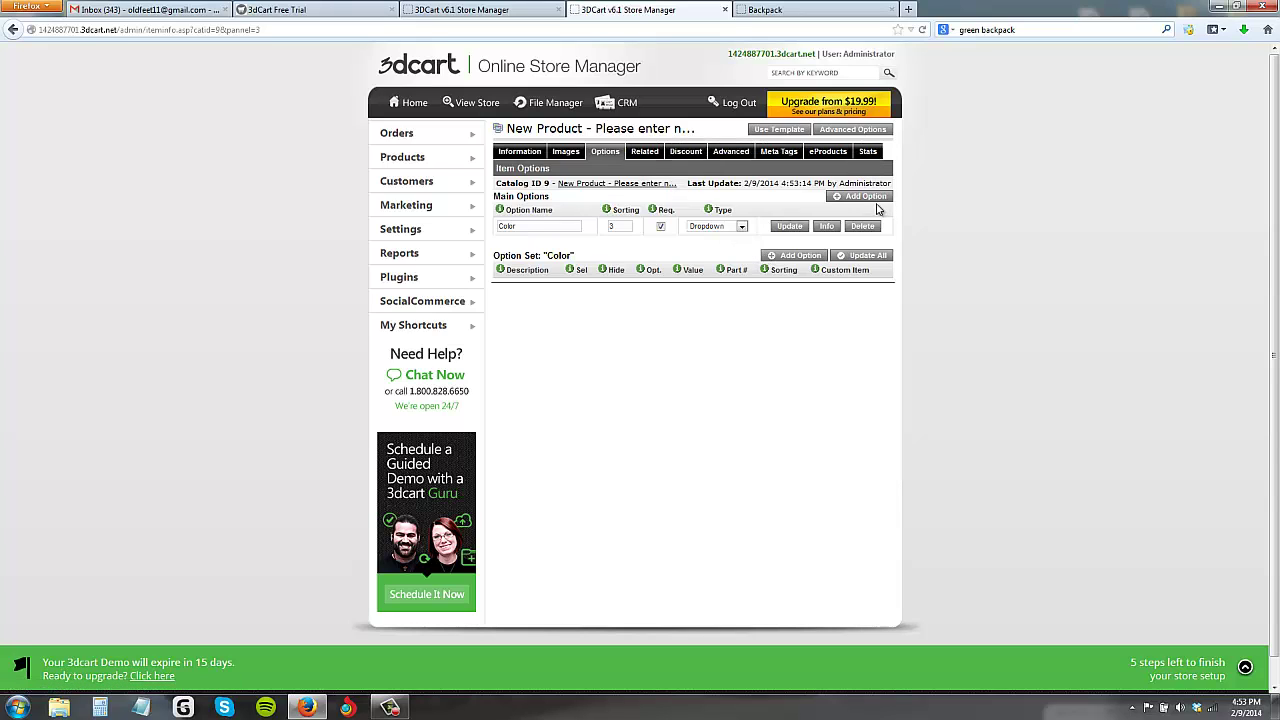
# Review the new product's Related, Discount, Advanced, Meta Tags and Images sections
pyautogui.click(652, 151)
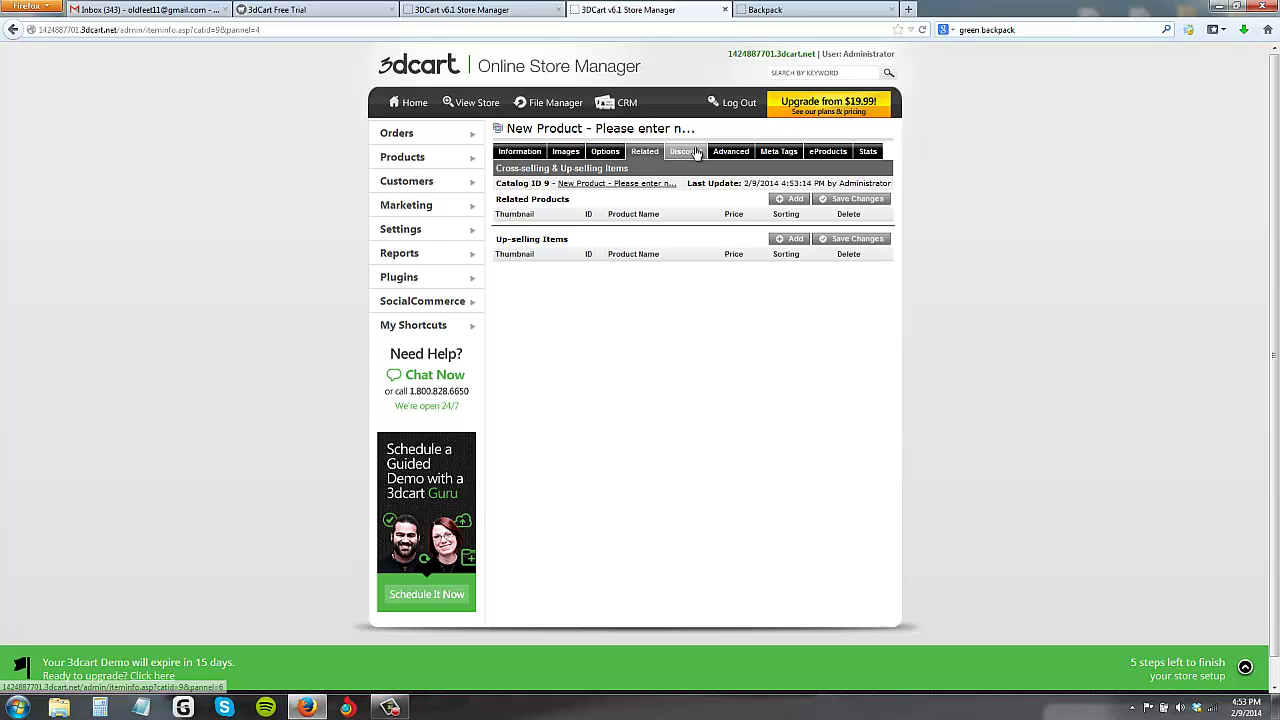
pyautogui.click(688, 151)
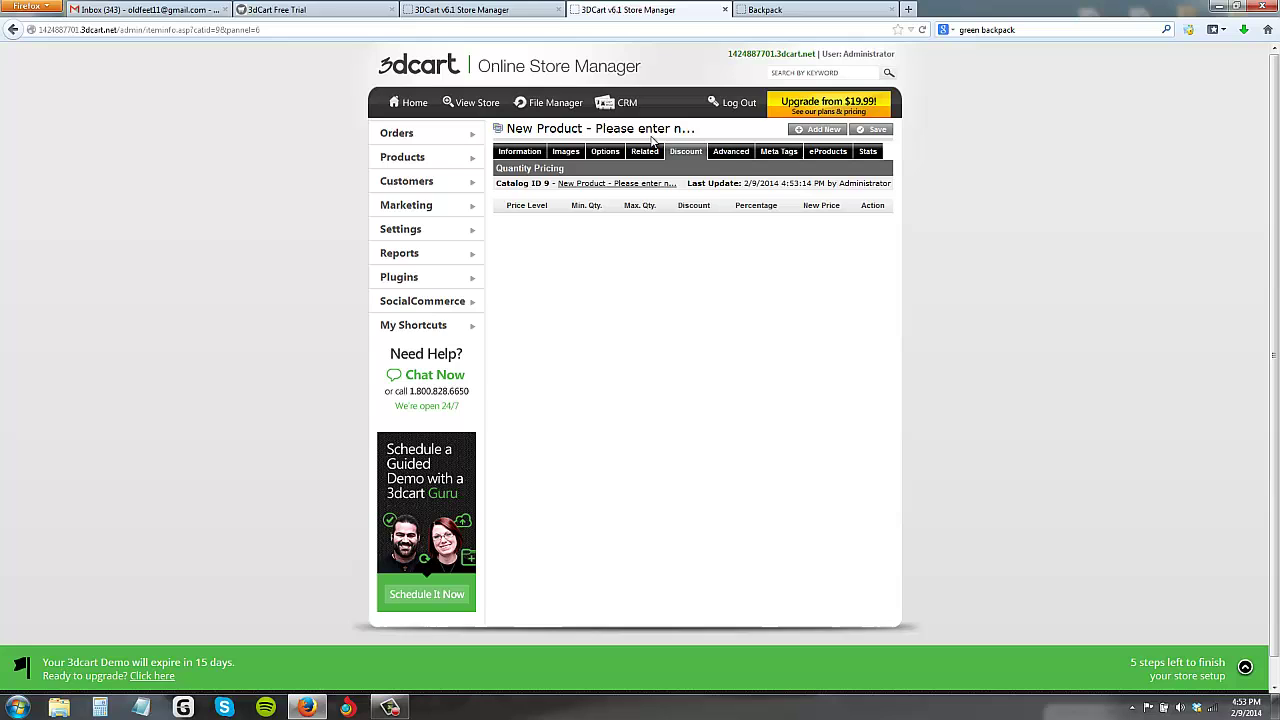
pyautogui.click(733, 155)
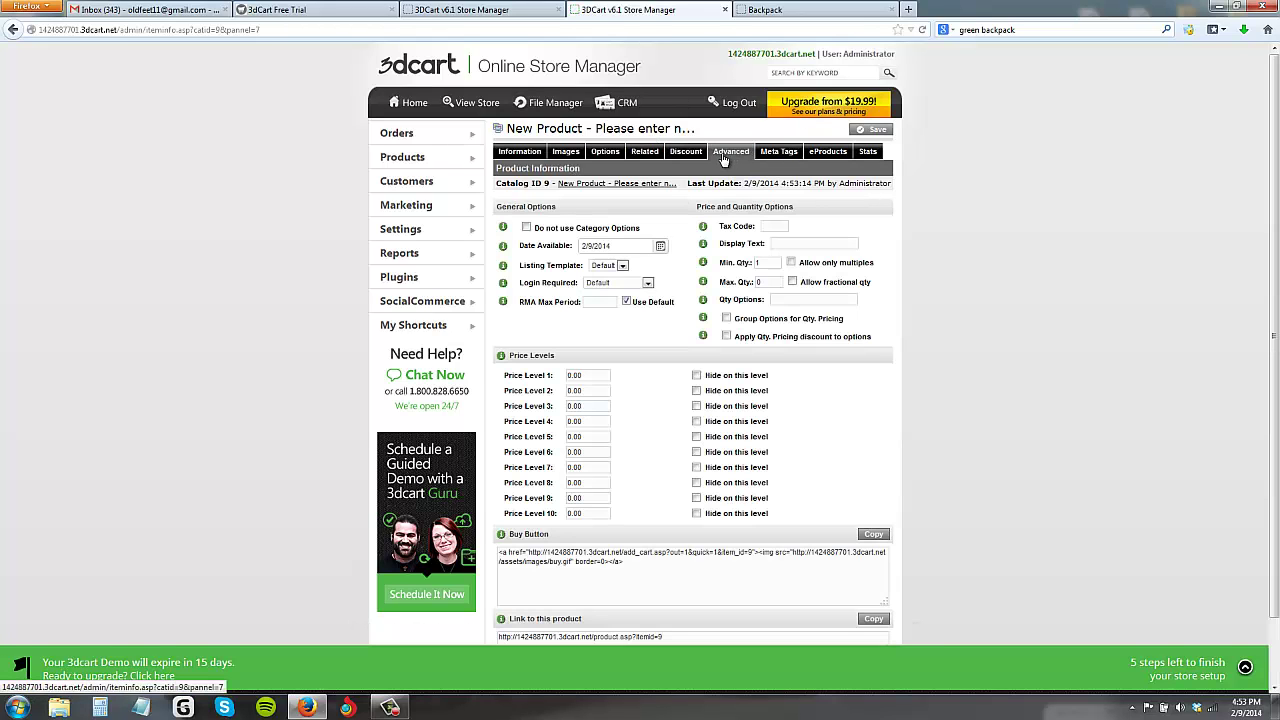
pyautogui.click(779, 156)
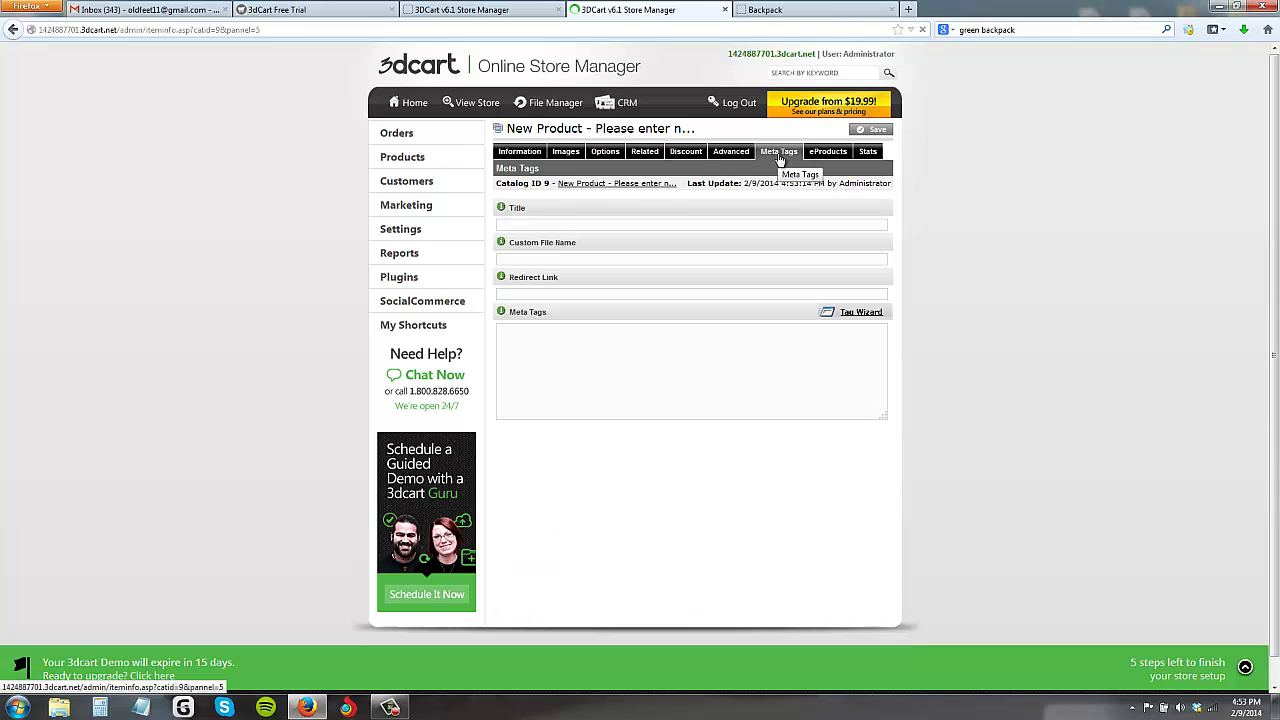
pyautogui.click(566, 151)
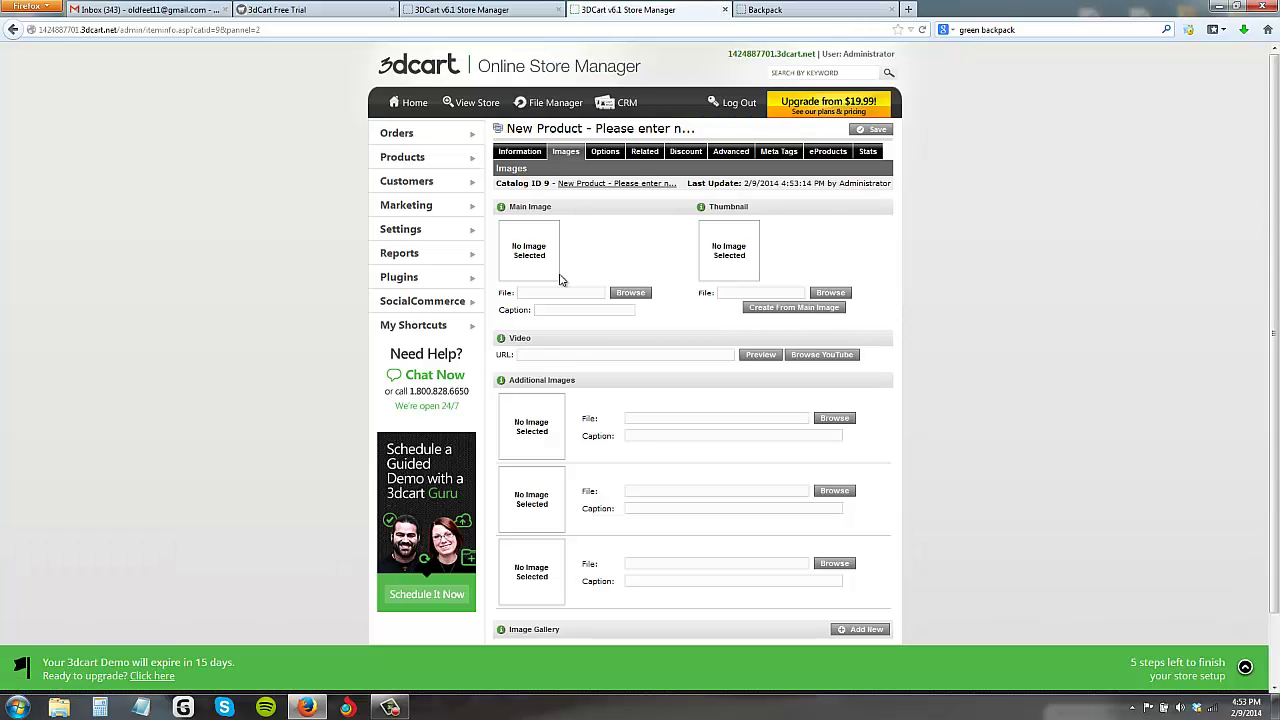
pyautogui.scroll(-2, 633, 258)
pyautogui.scroll(2, 640, 265)
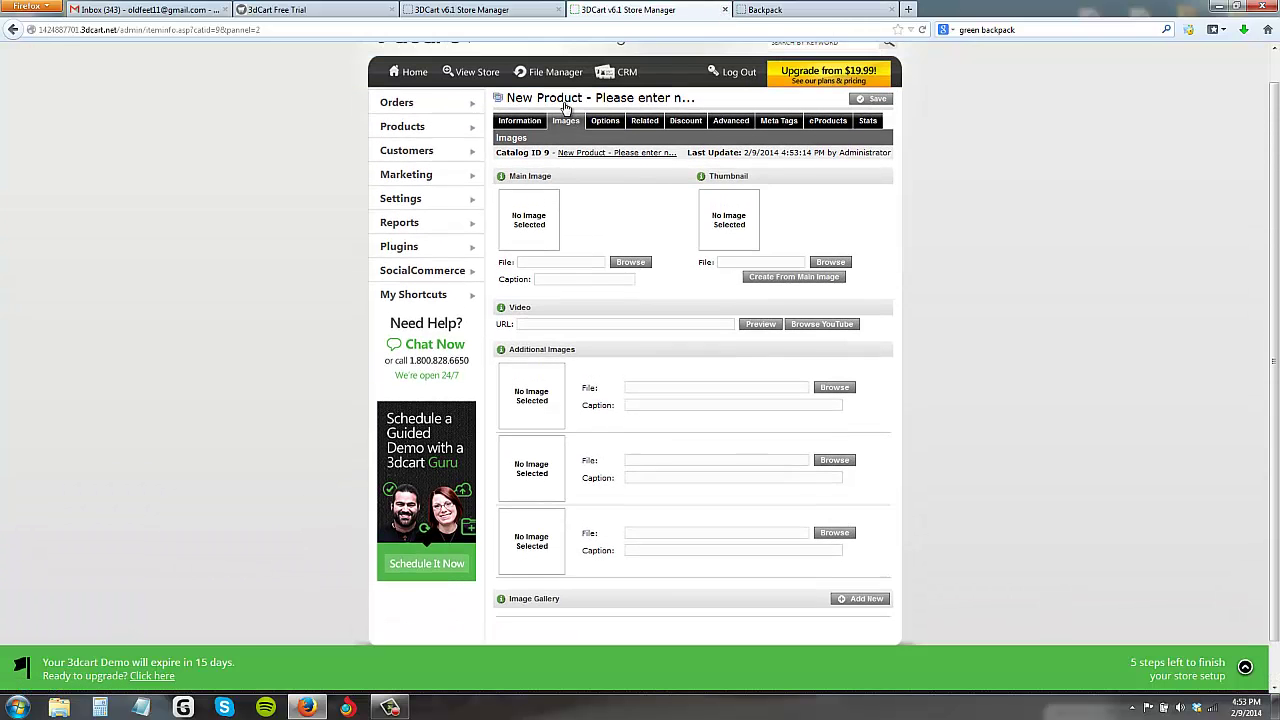
# Return to the product's Information form and scroll down to Custom Fields
pyautogui.click(527, 157)
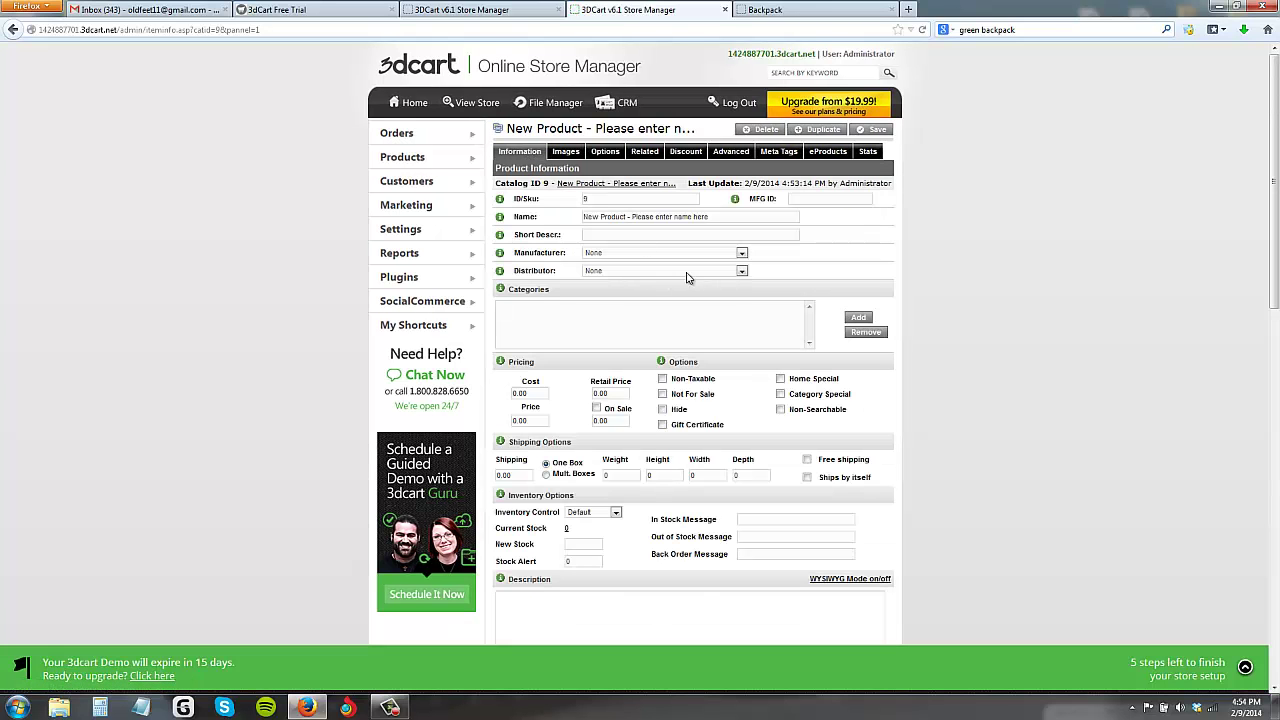
pyautogui.scroll(-1, 687, 278)
pyautogui.scroll(-2, 714, 277)
pyautogui.scroll(-2, 710, 270)
pyautogui.scroll(-3, 706, 266)
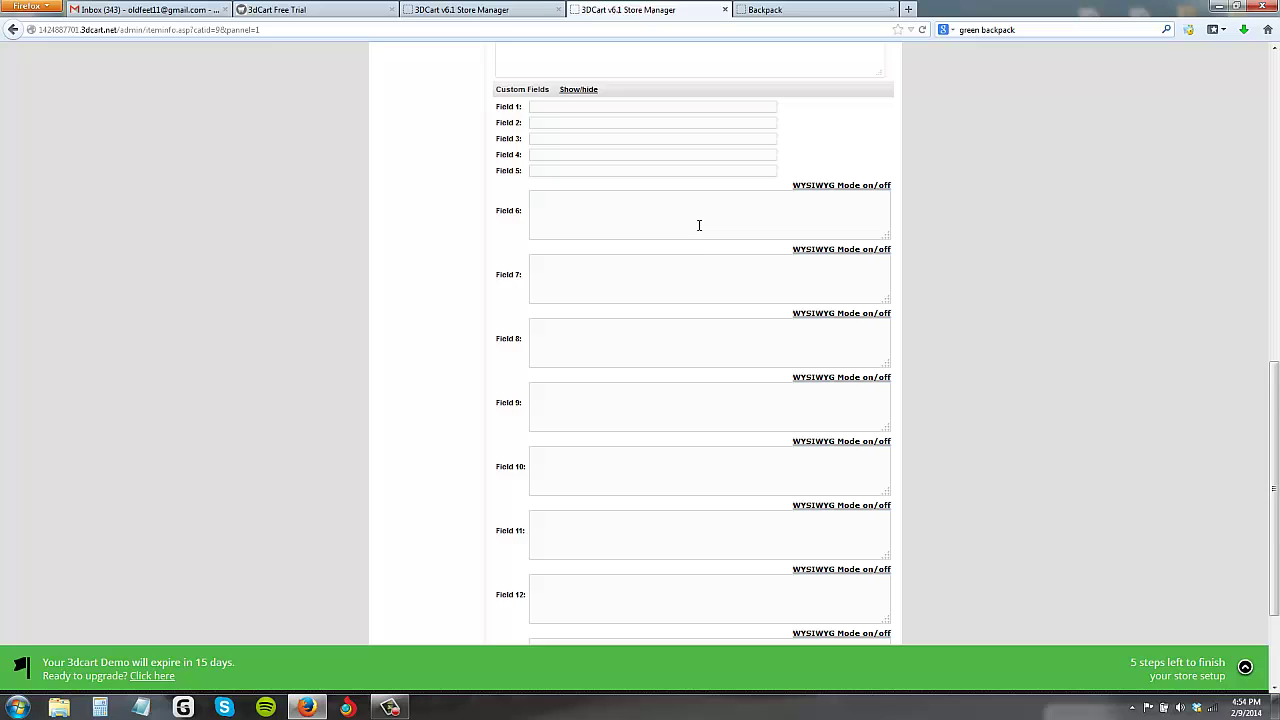
pyautogui.scroll(-3, 699, 225)
# Review the three UPS shipping methods, then go back to the control panel home
pyautogui.click(478, 12)
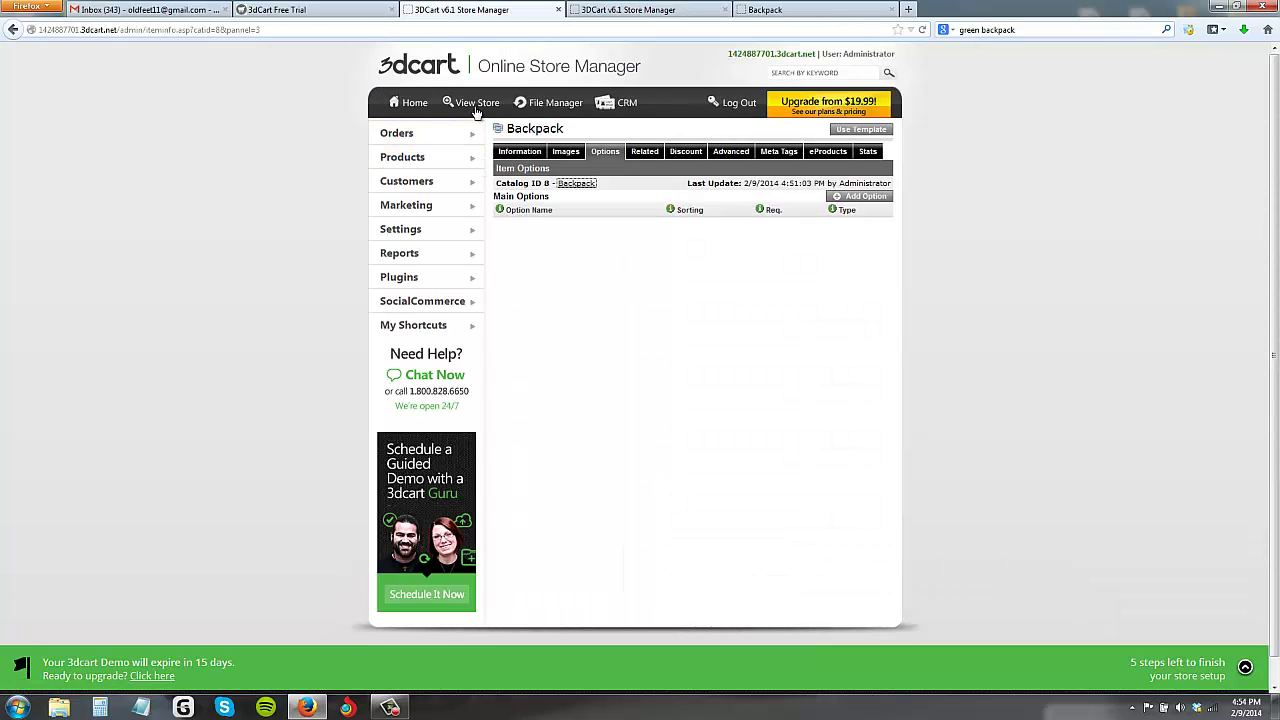
pyautogui.click(410, 102)
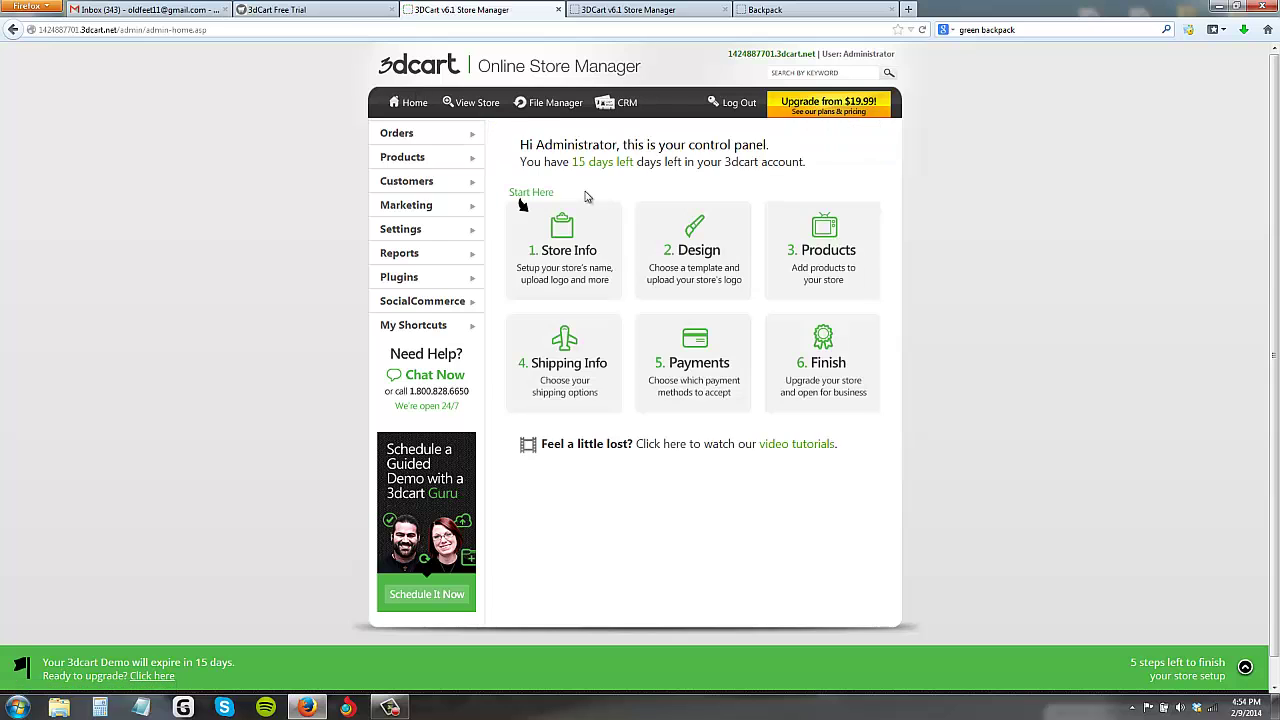
pyautogui.click(576, 366)
pyautogui.click(710, 10)
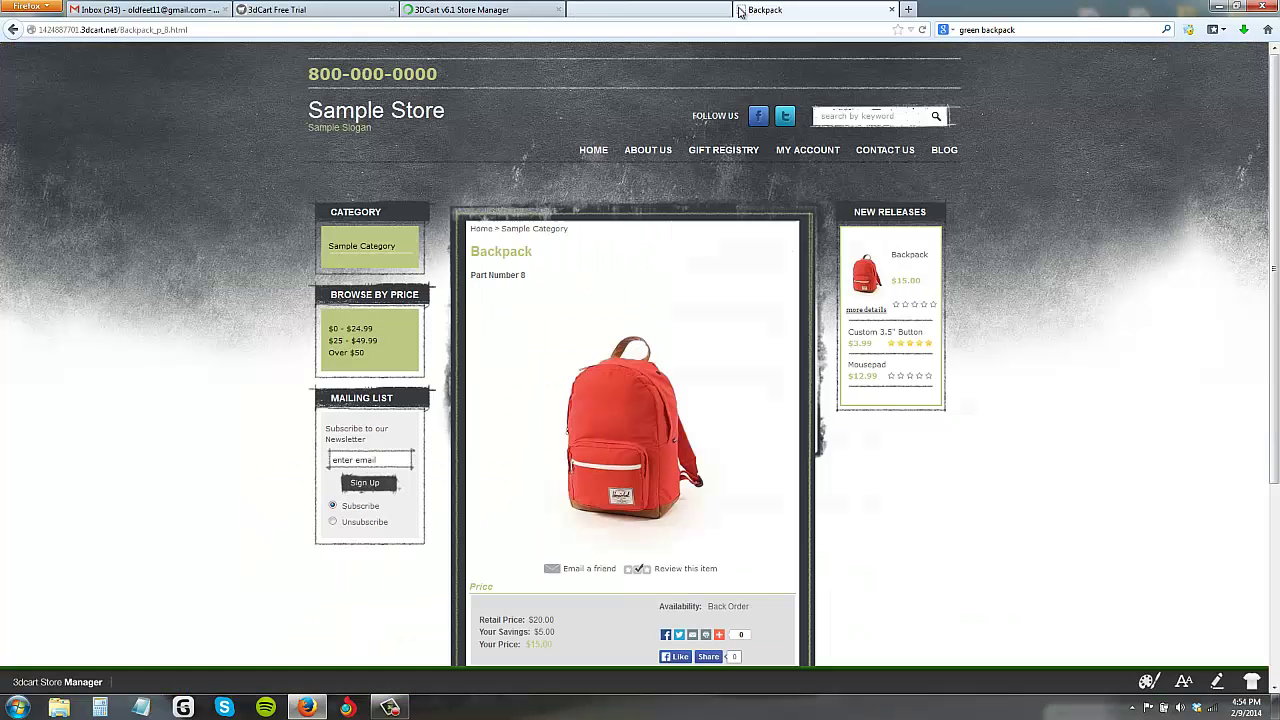
pyautogui.click(470, 10)
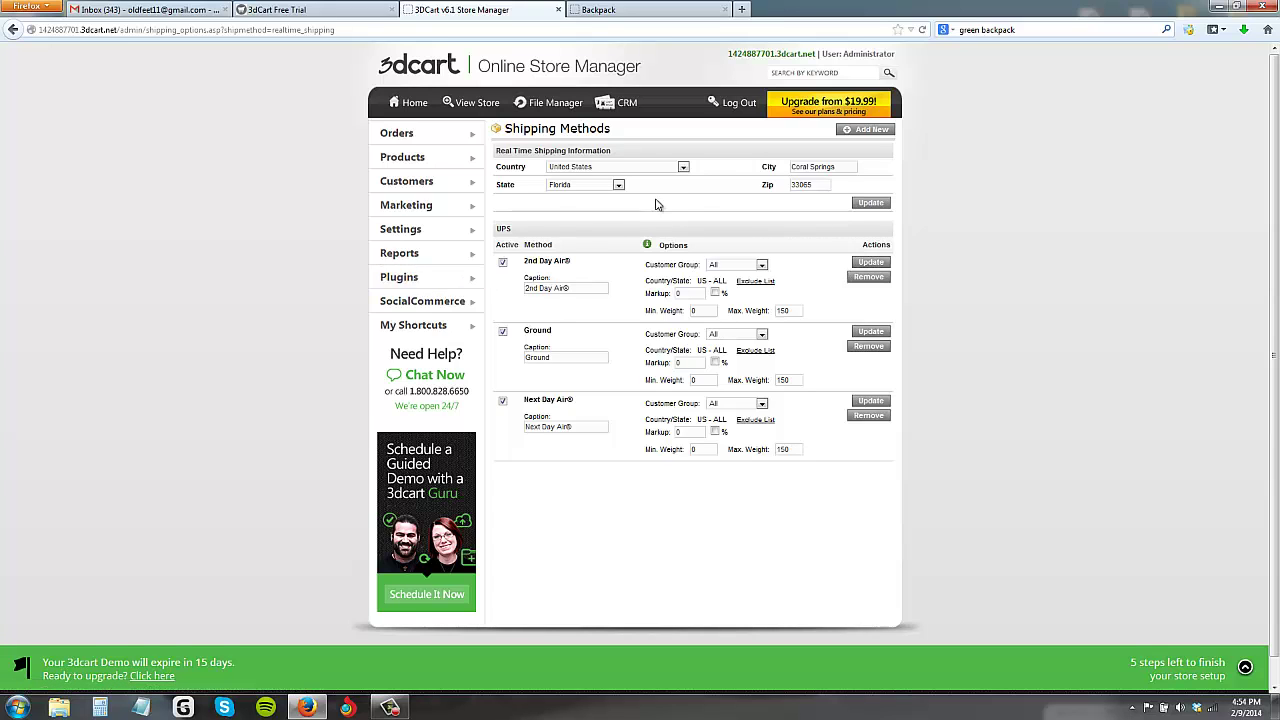
pyautogui.scroll(-1, 740, 190)
pyautogui.scroll(1, 820, 200)
pyautogui.click(405, 104)
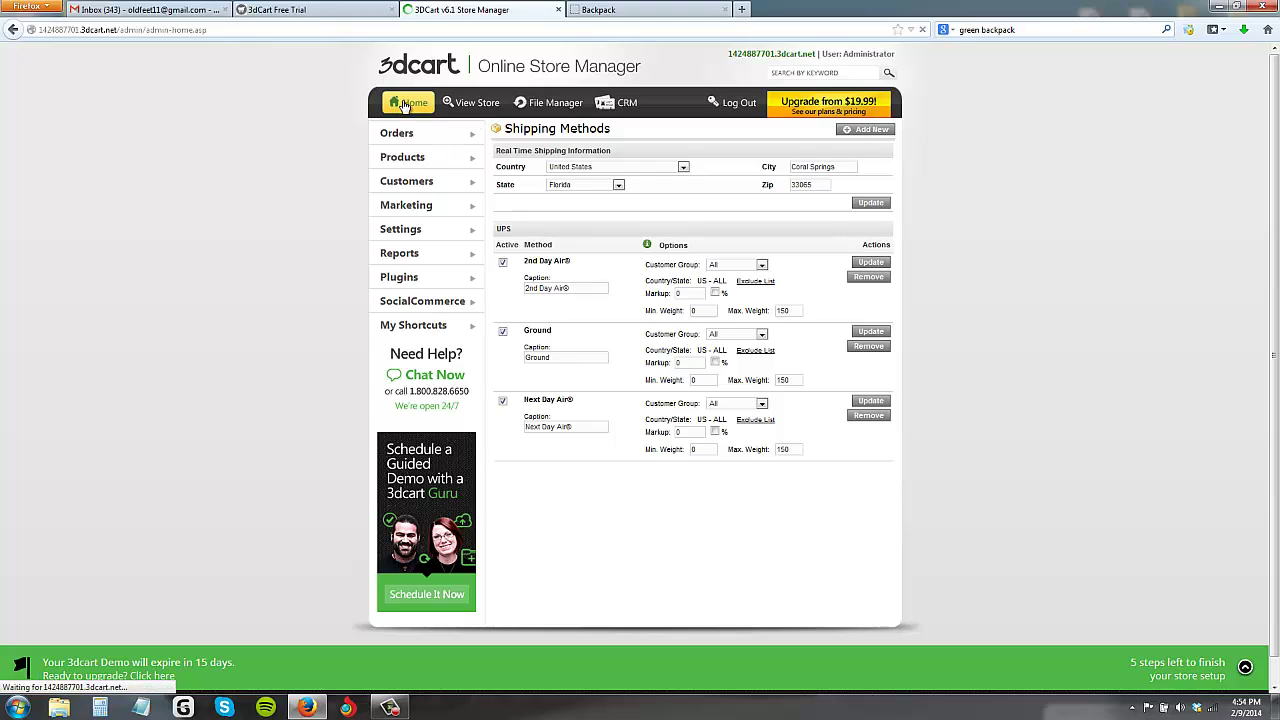
pyautogui.click(715, 362)
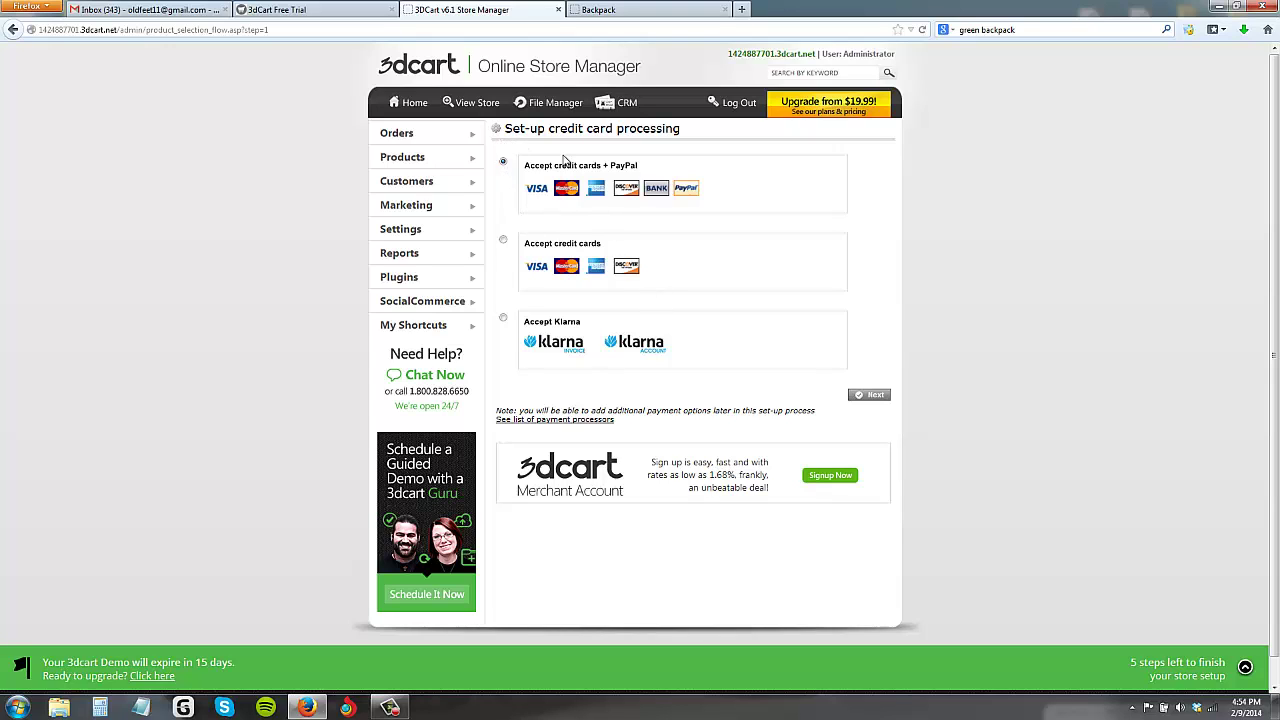
pyautogui.click(422, 102)
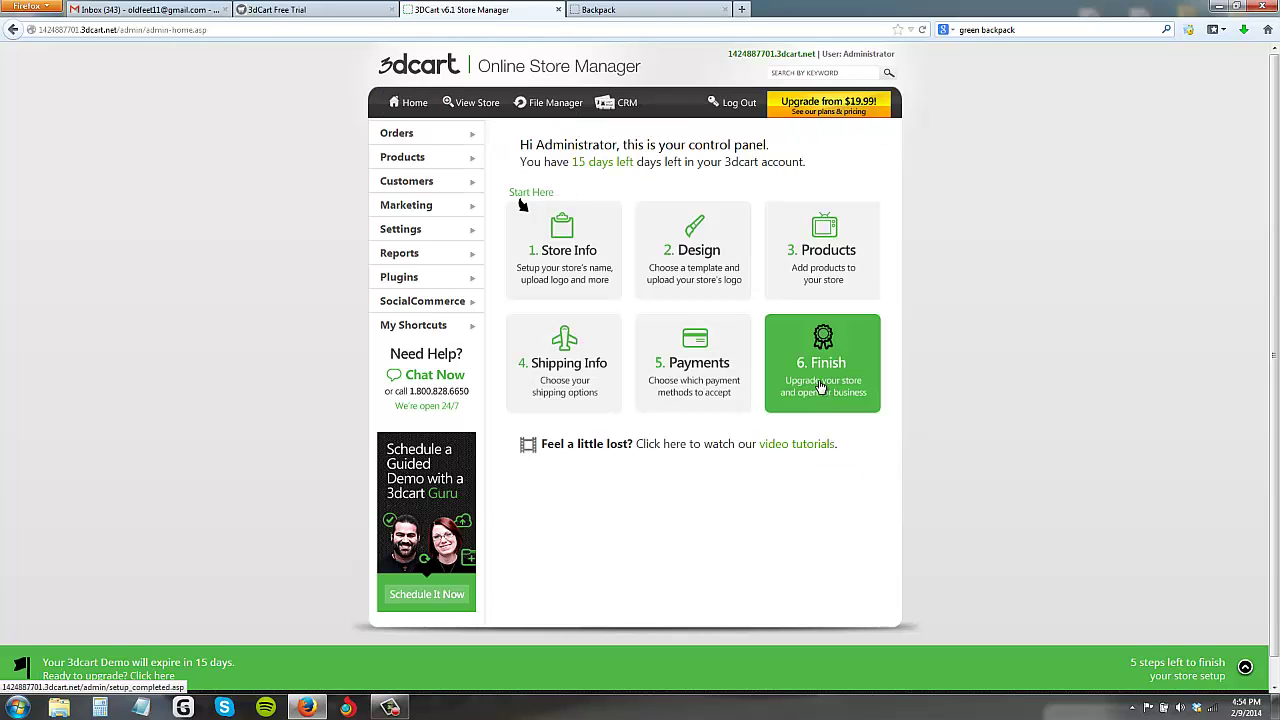
pyautogui.click(820, 387)
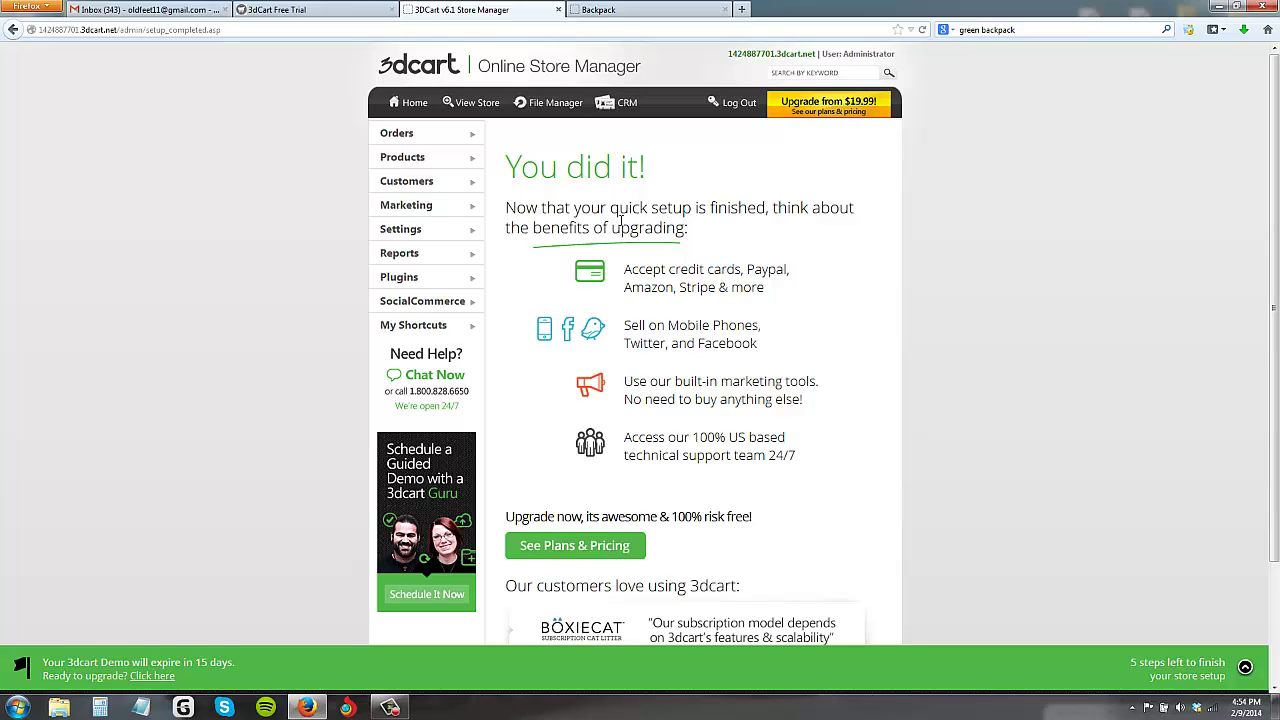
pyautogui.click(302, 9)
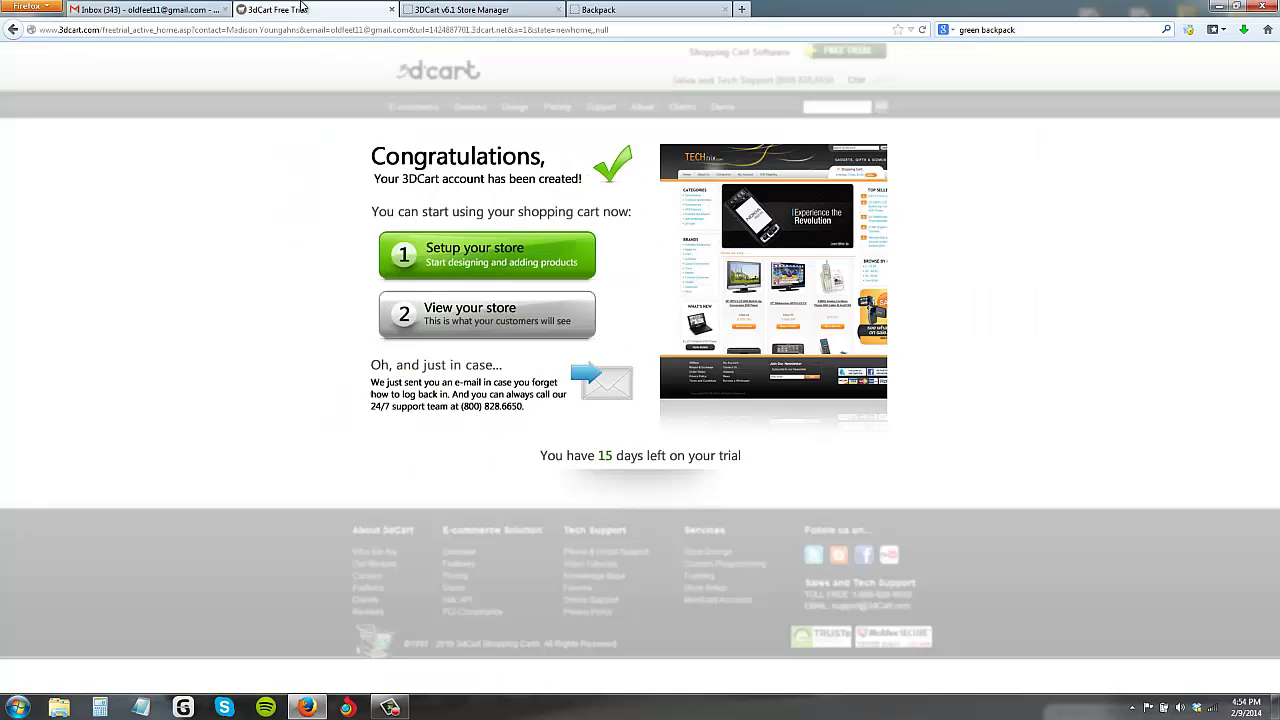
pyautogui.click(455, 10)
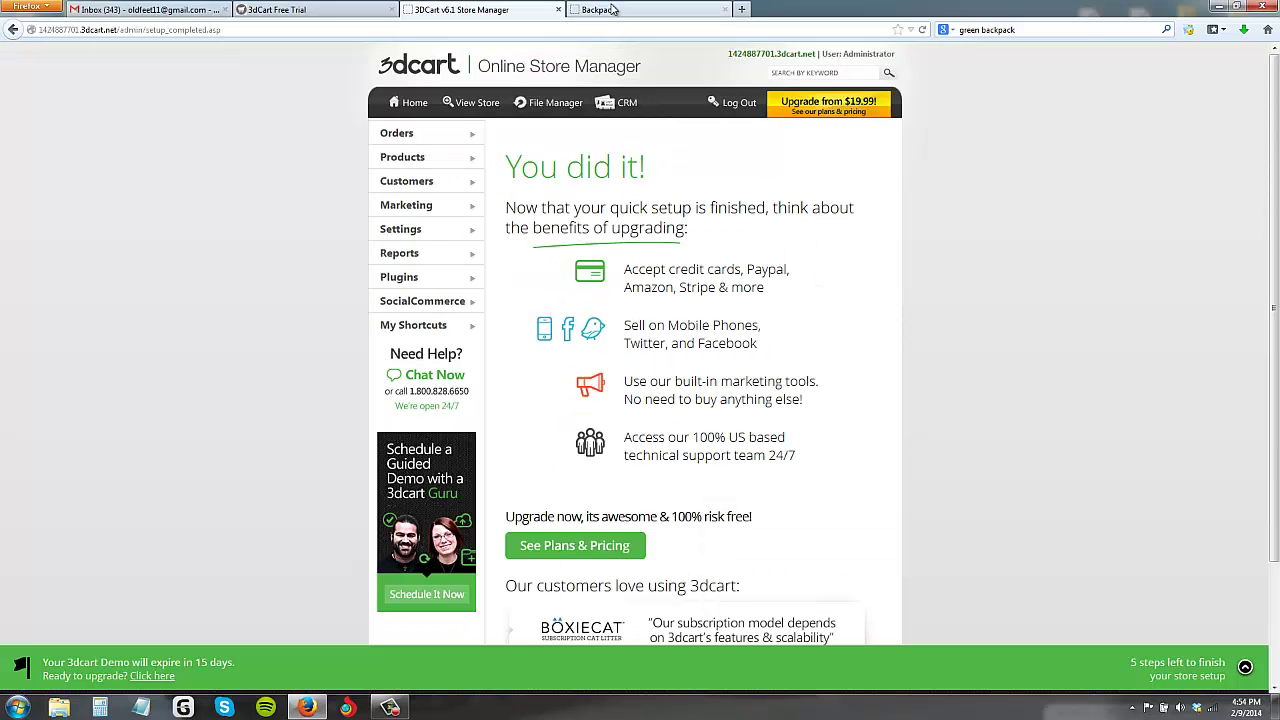
pyautogui.click(392, 101)
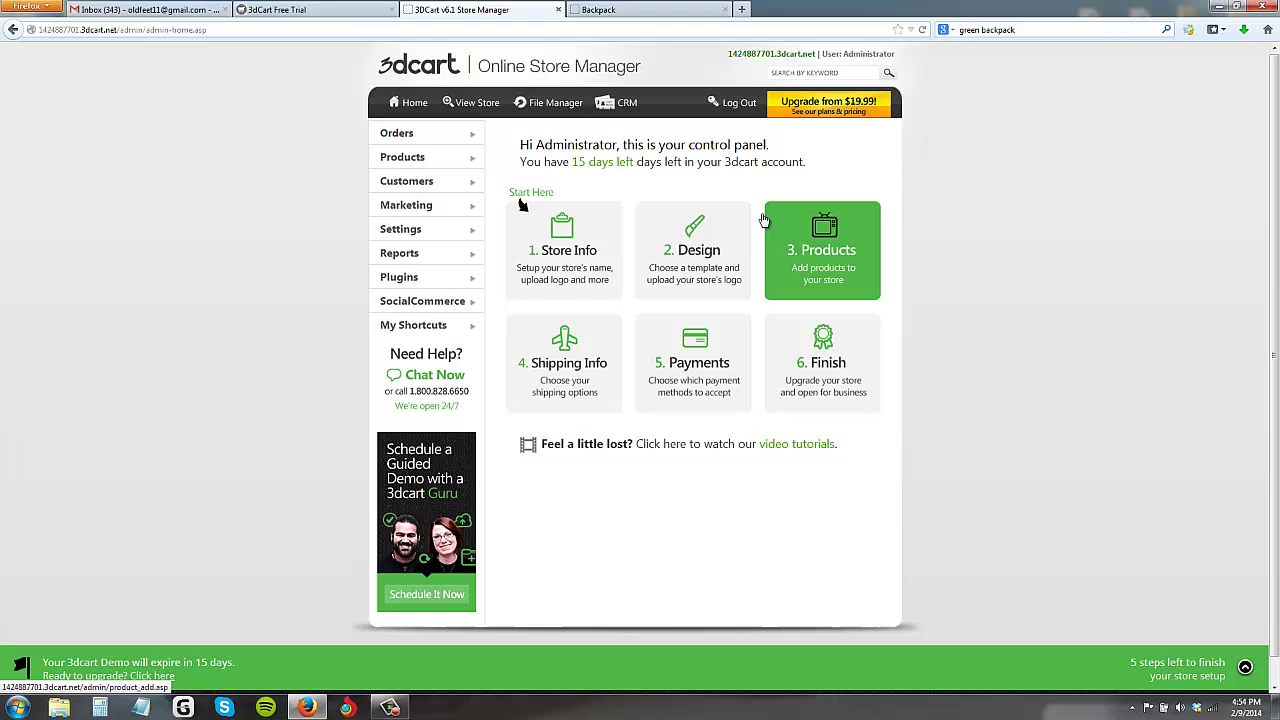
# Start a new product and look over its inventory control and image settings
pyautogui.click(828, 256)
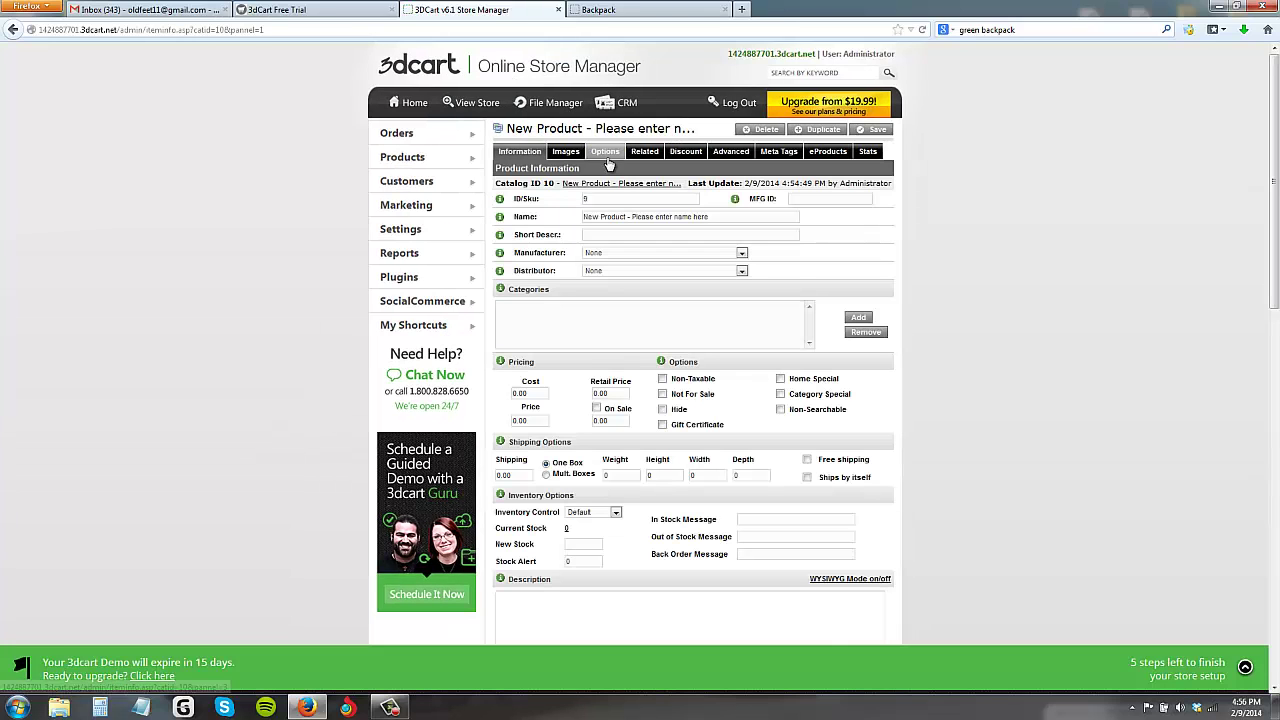
pyautogui.scroll(-2, 617, 275)
pyautogui.scroll(-1, 617, 275)
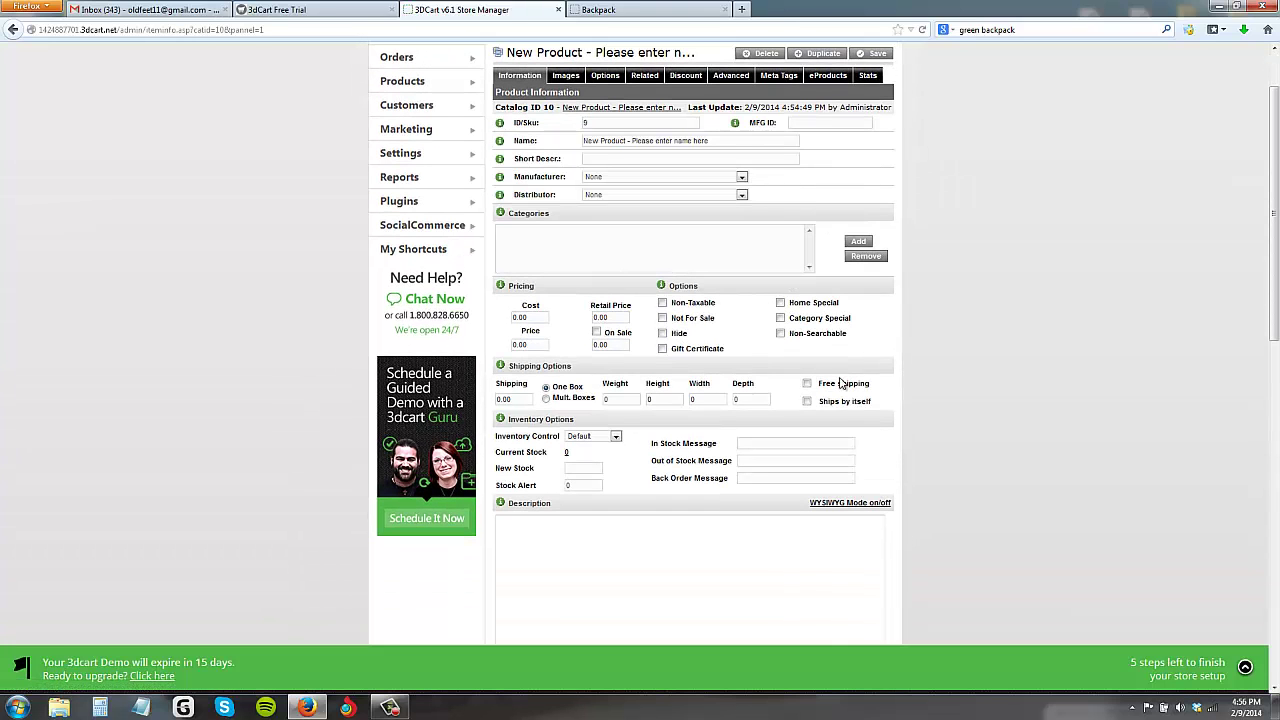
pyautogui.click(592, 436)
pyautogui.scroll(-2, 686, 137)
pyautogui.scroll(-5, 600, 183)
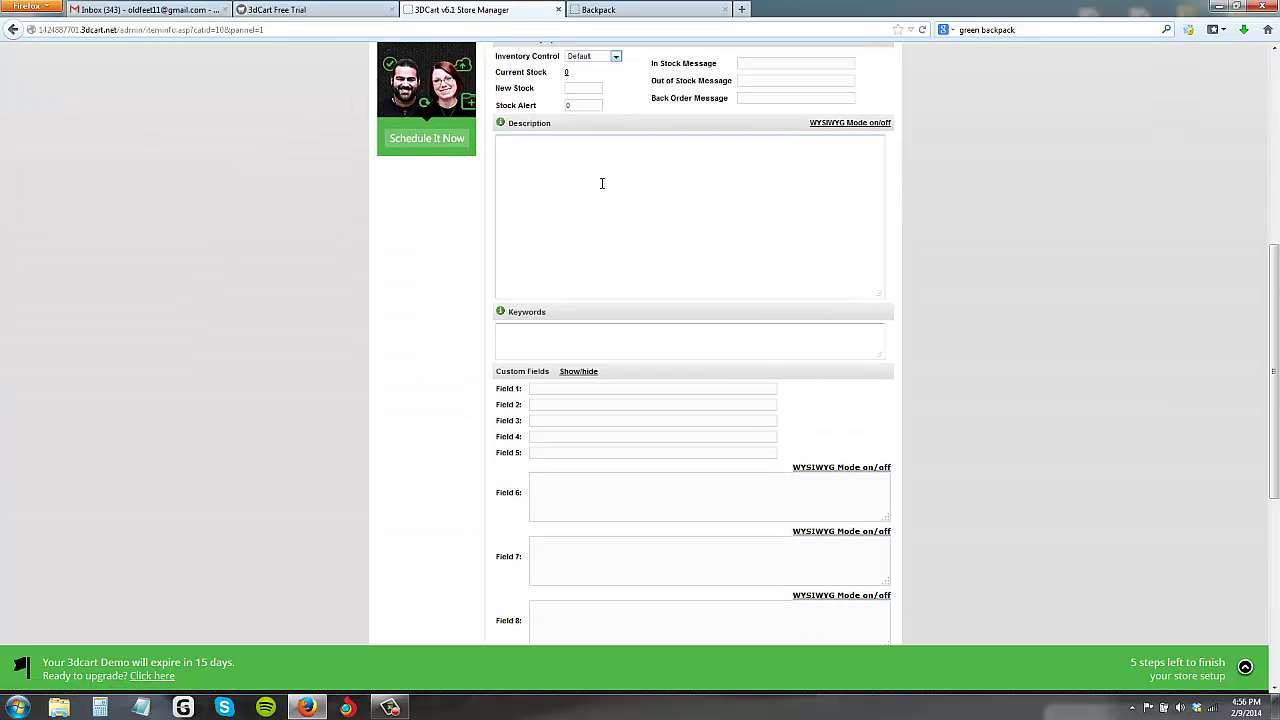
pyautogui.scroll(-7, 559, 251)
pyautogui.scroll(10, 714, 340)
pyautogui.scroll(3, 631, 260)
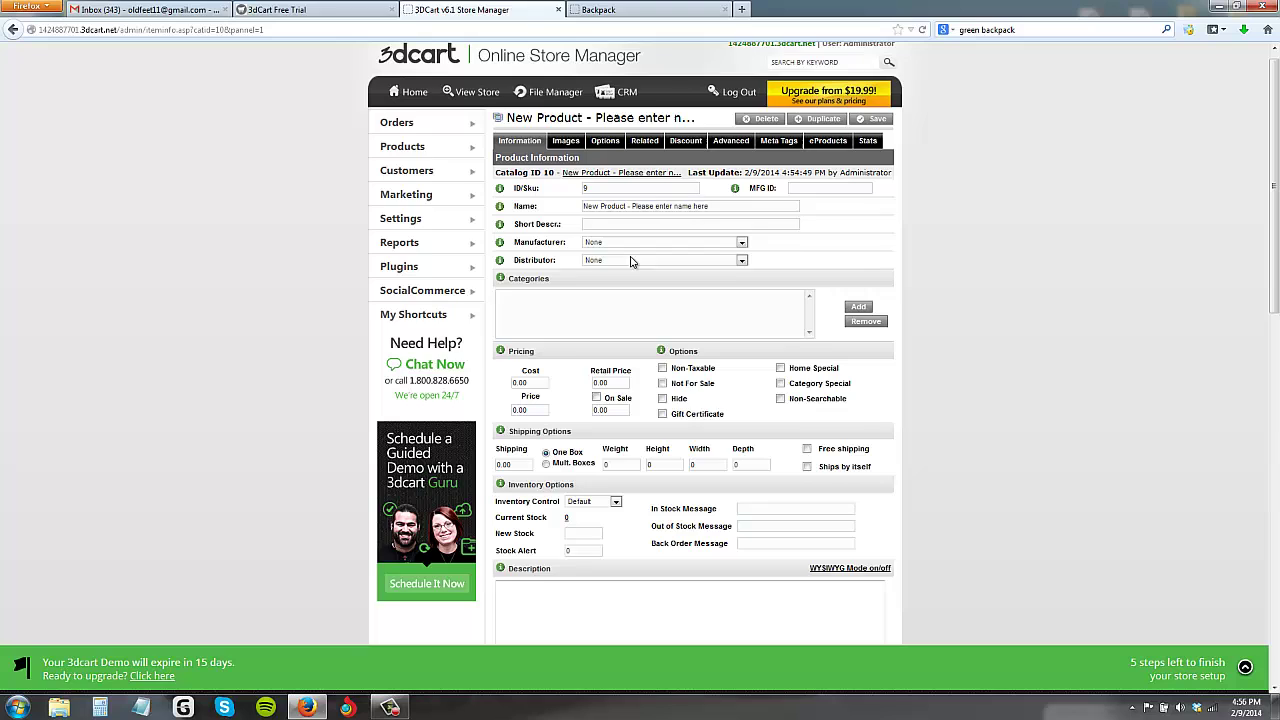
pyautogui.click(565, 150)
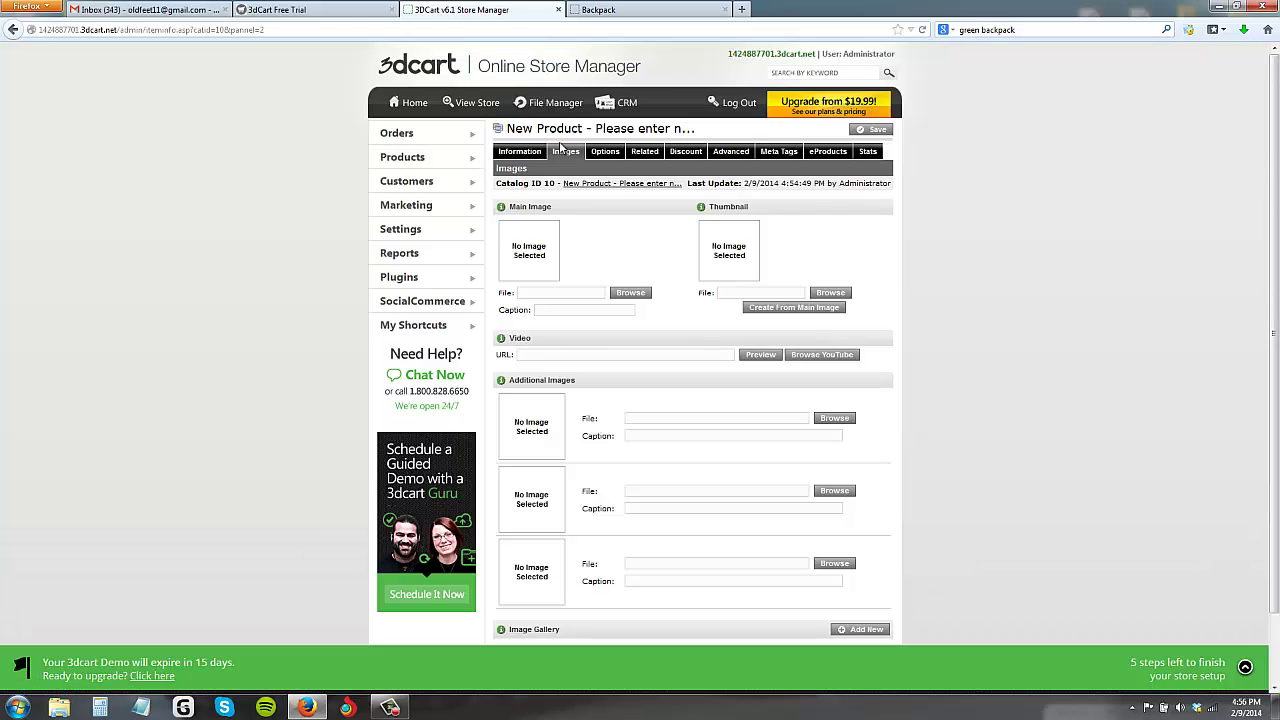
pyautogui.scroll(-2, 530, 160)
pyautogui.scroll(2, 610, 158)
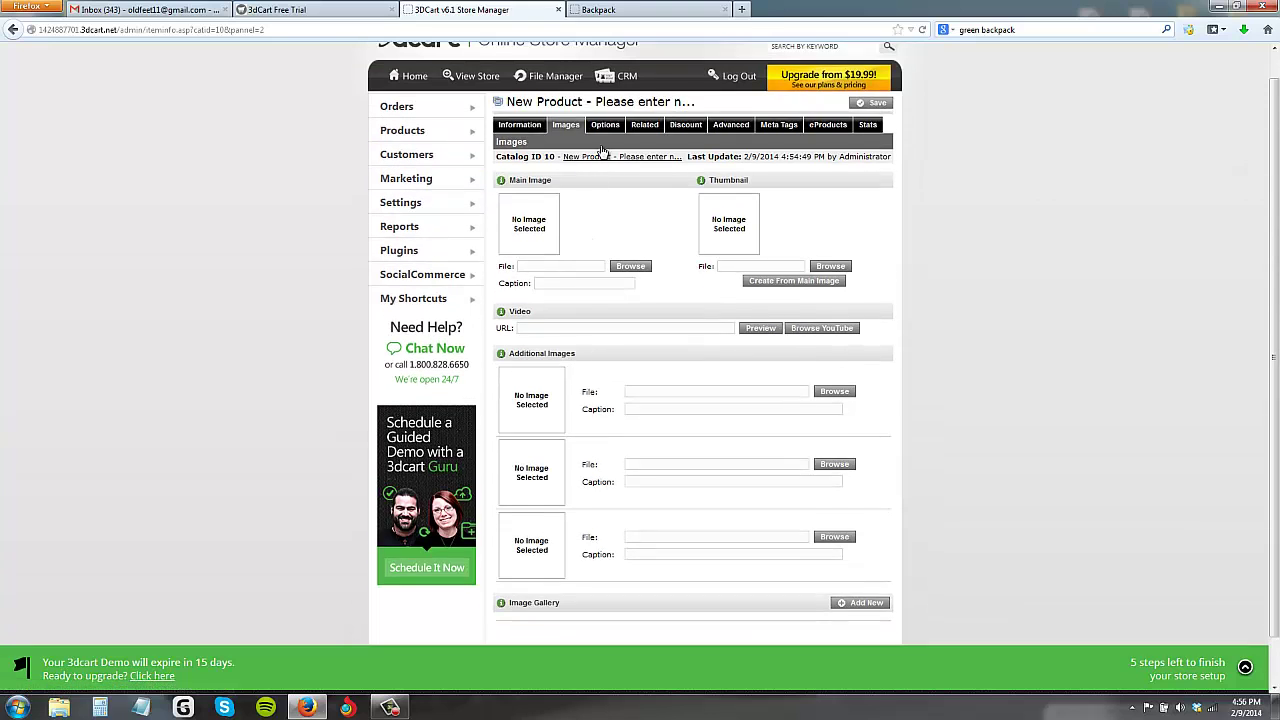
# Add an option named Color with the DropImage type
pyautogui.click(612, 153)
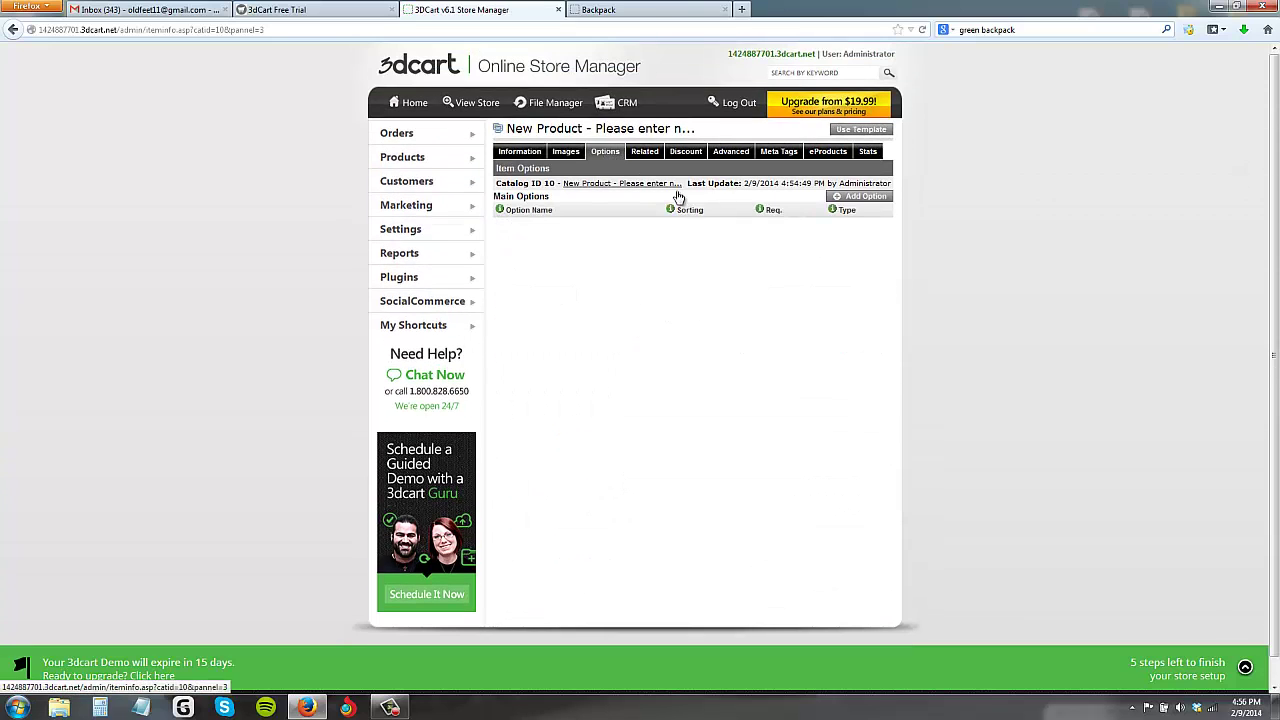
pyautogui.click(848, 197)
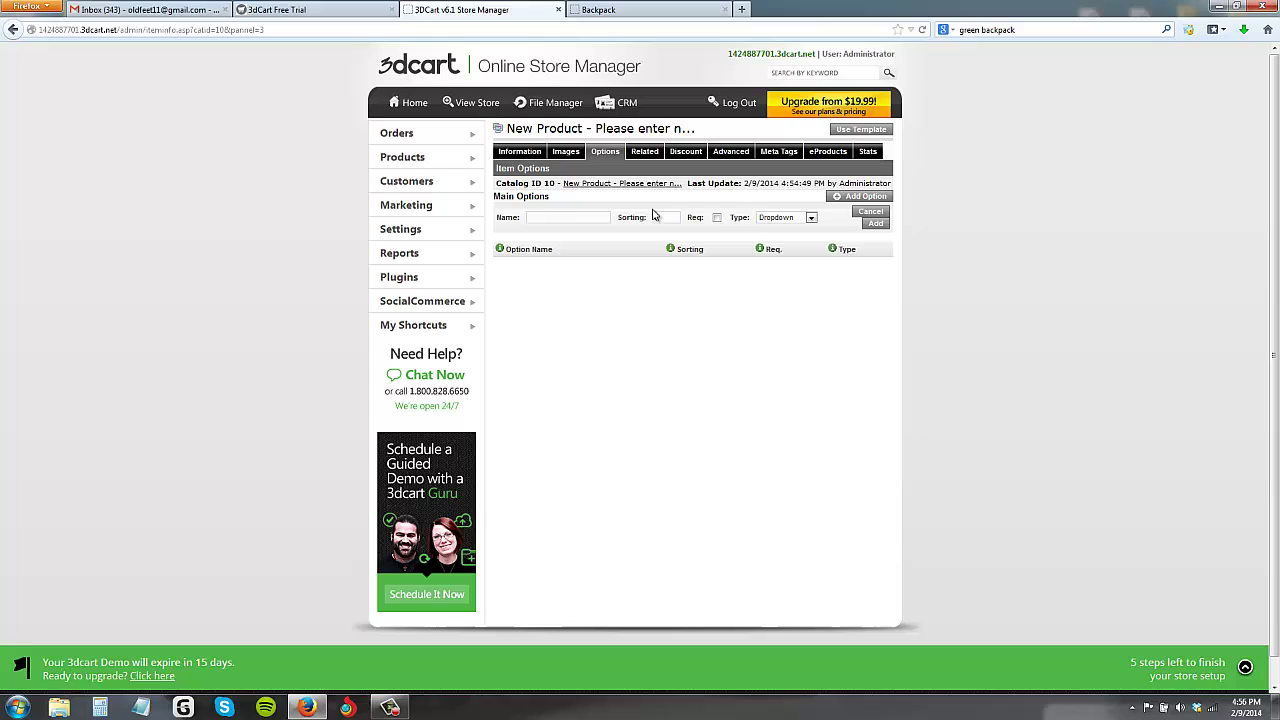
pyautogui.click(569, 218)
pyautogui.write('Color')
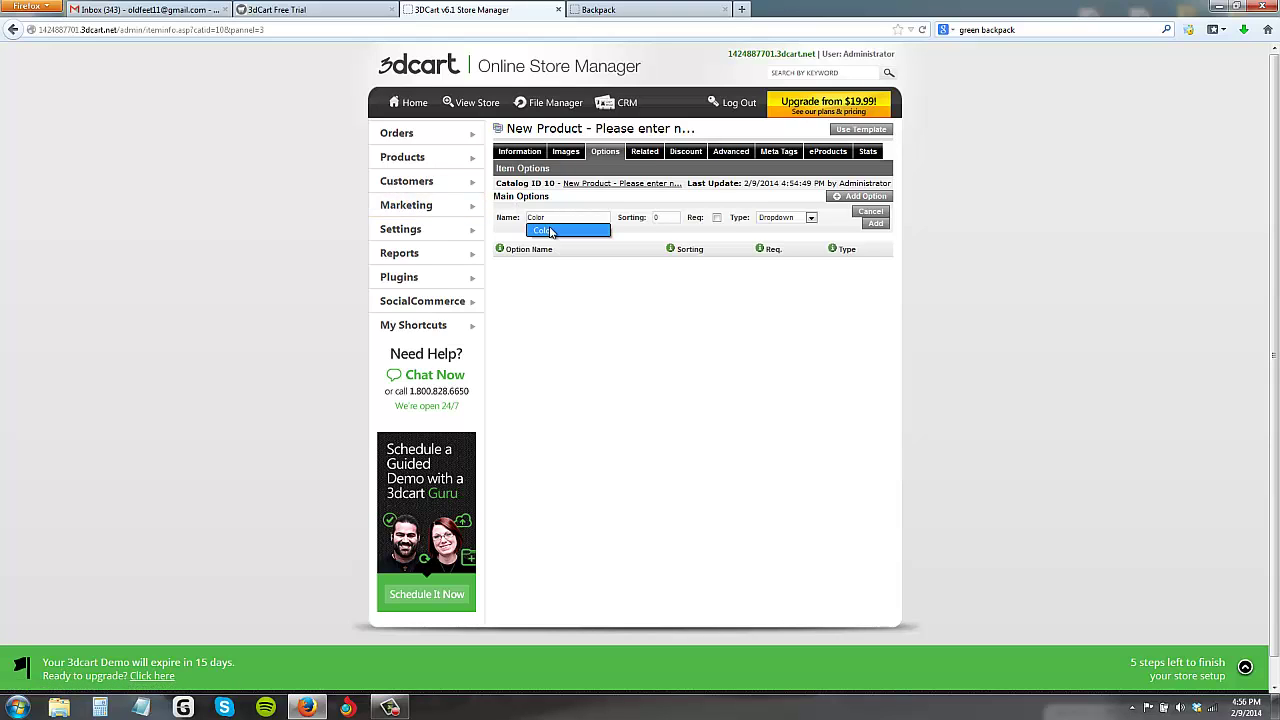
pyautogui.click(560, 230)
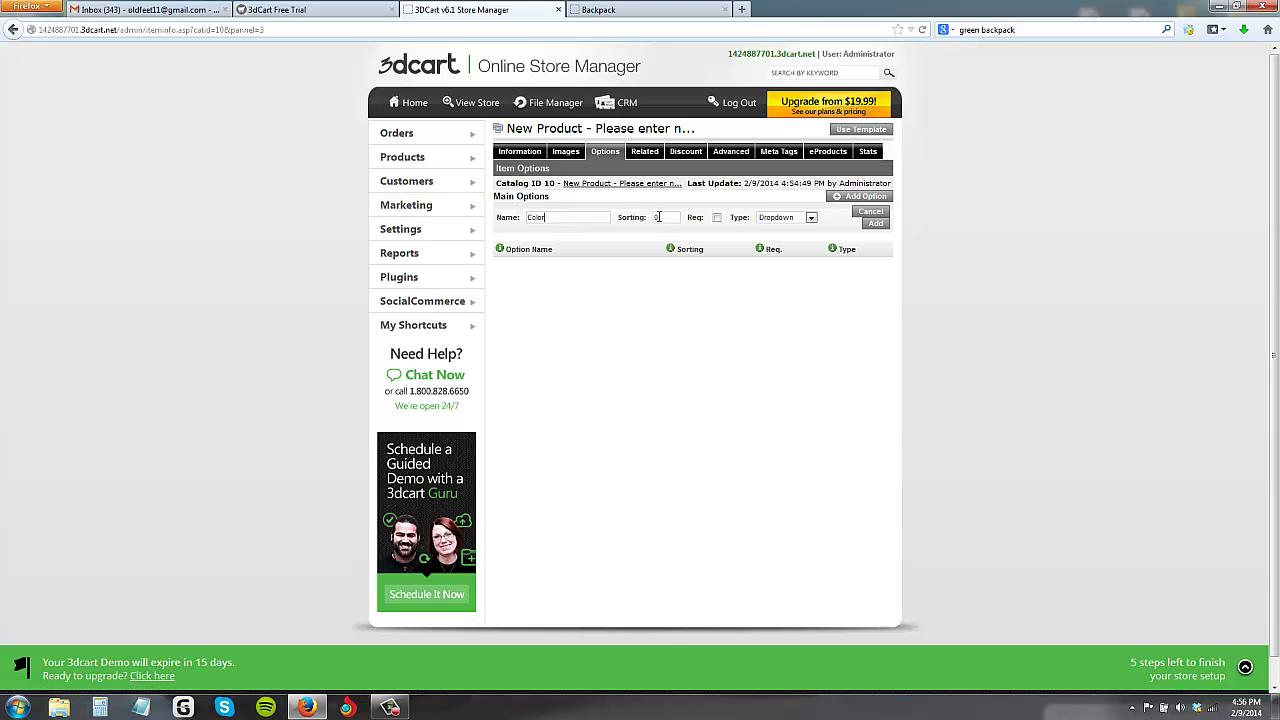
pyautogui.click(798, 224)
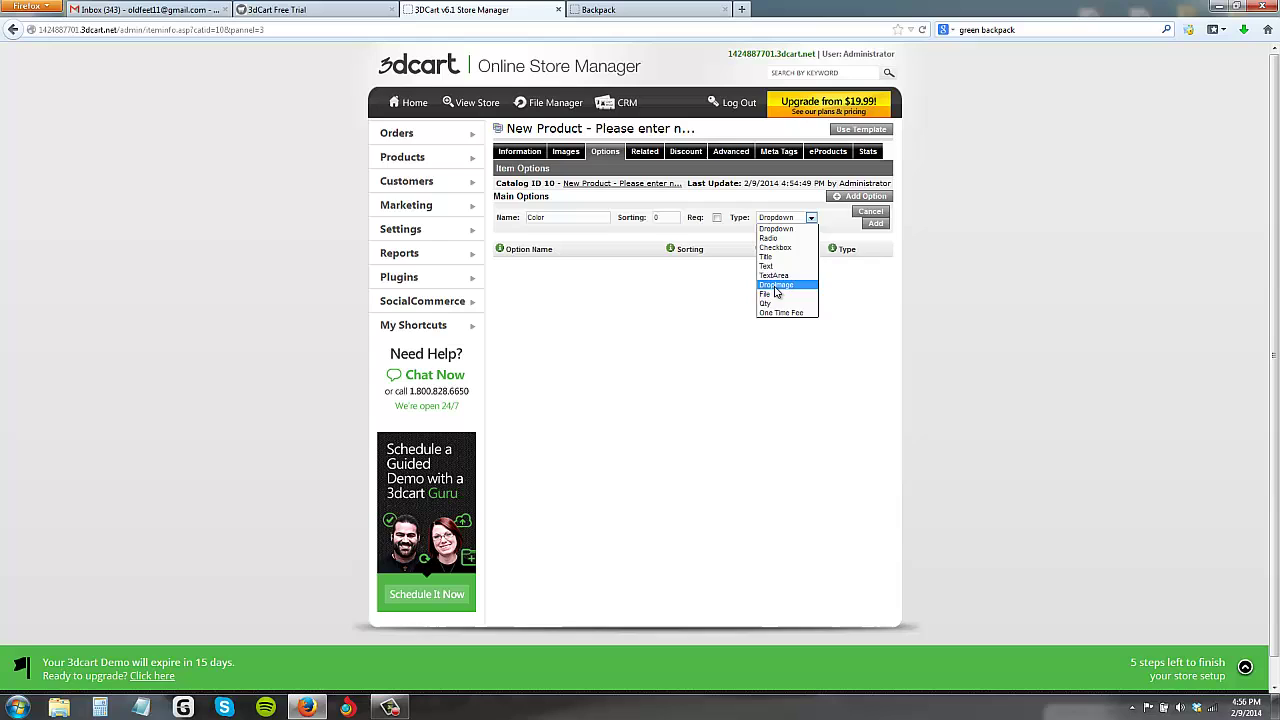
pyautogui.click(776, 286)
pyautogui.click(806, 224)
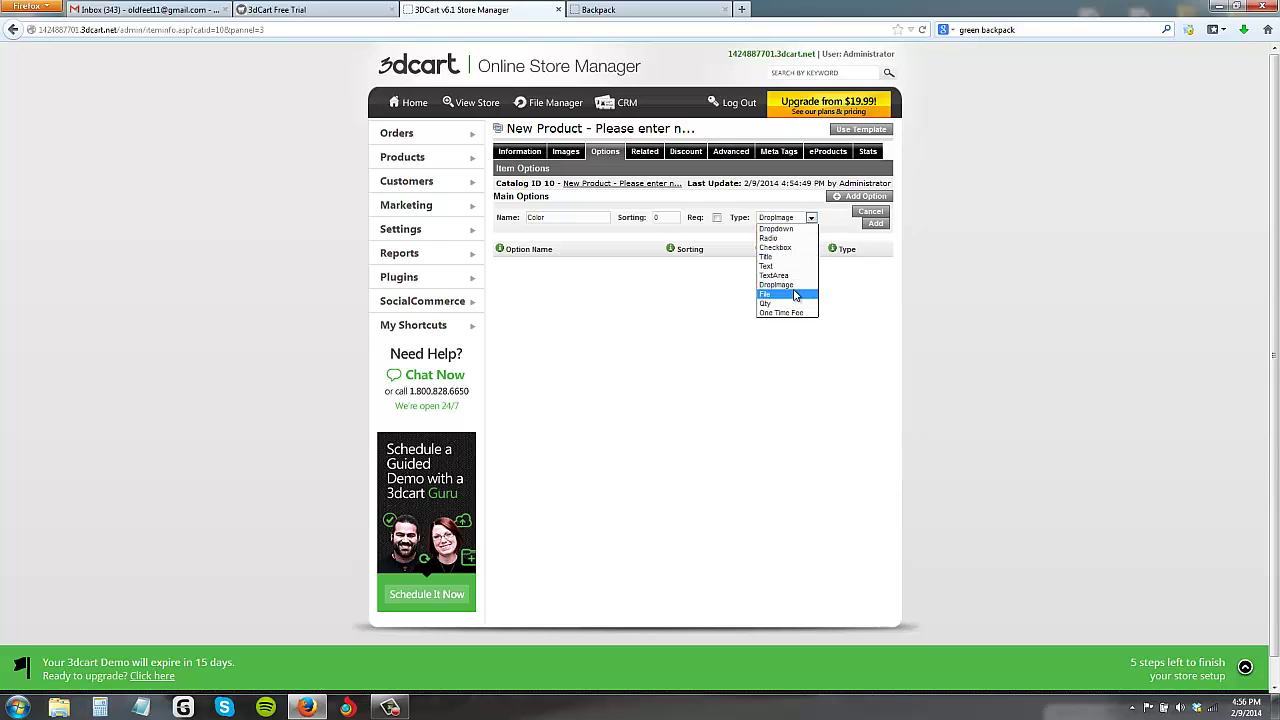
pyautogui.click(795, 294)
pyautogui.click(794, 218)
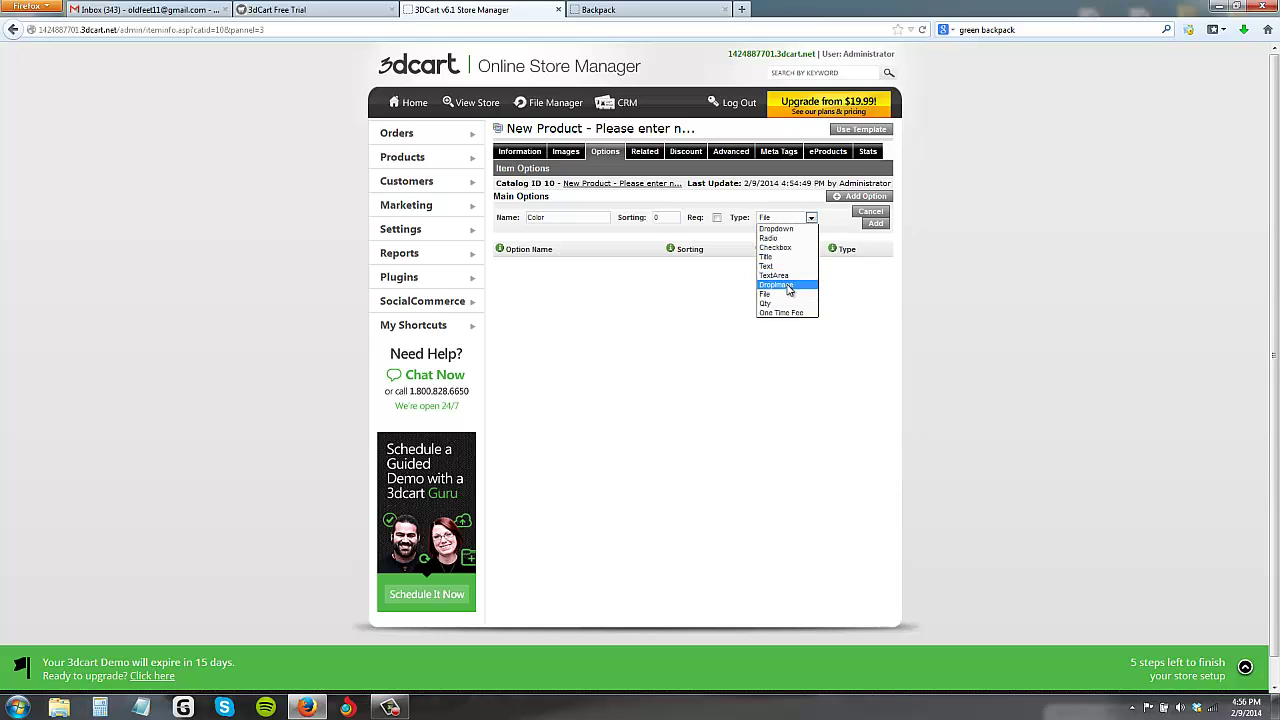
pyautogui.click(788, 285)
pyautogui.click(875, 225)
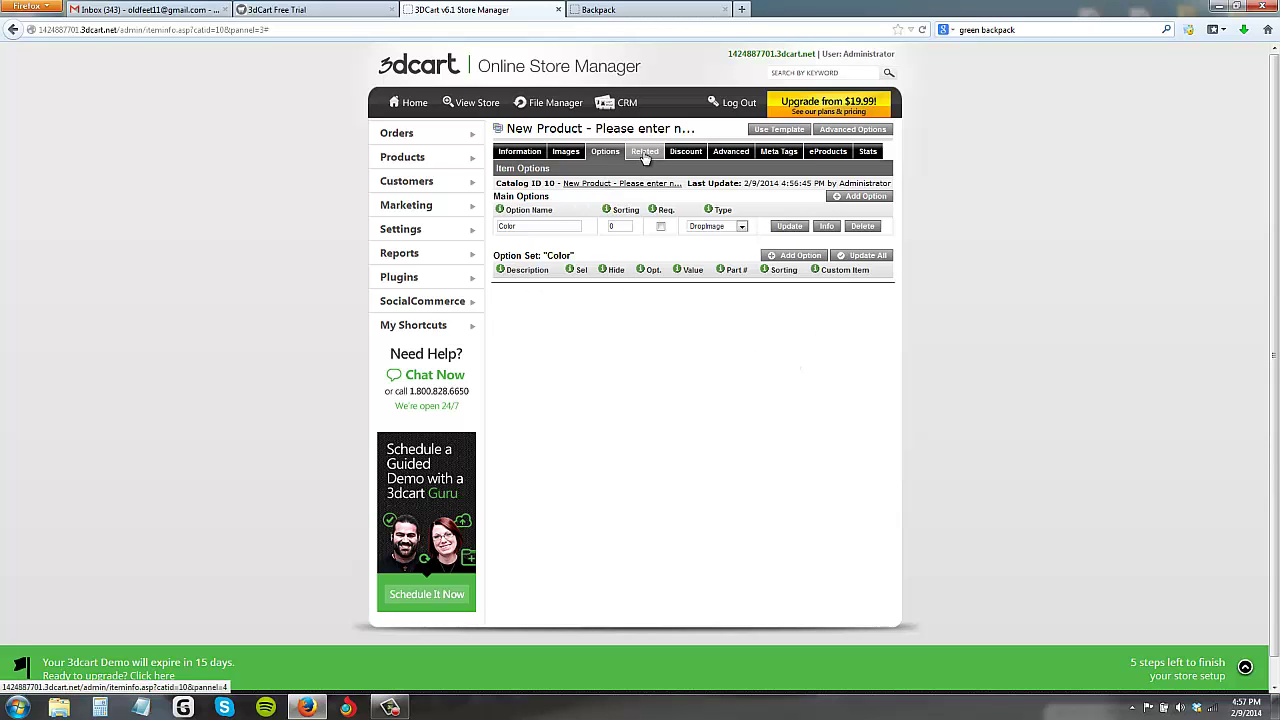
# Browse the Color option info plus Related, Discount, Advanced, Meta Tags, eProducts and Stats sections
pyautogui.click(838, 228)
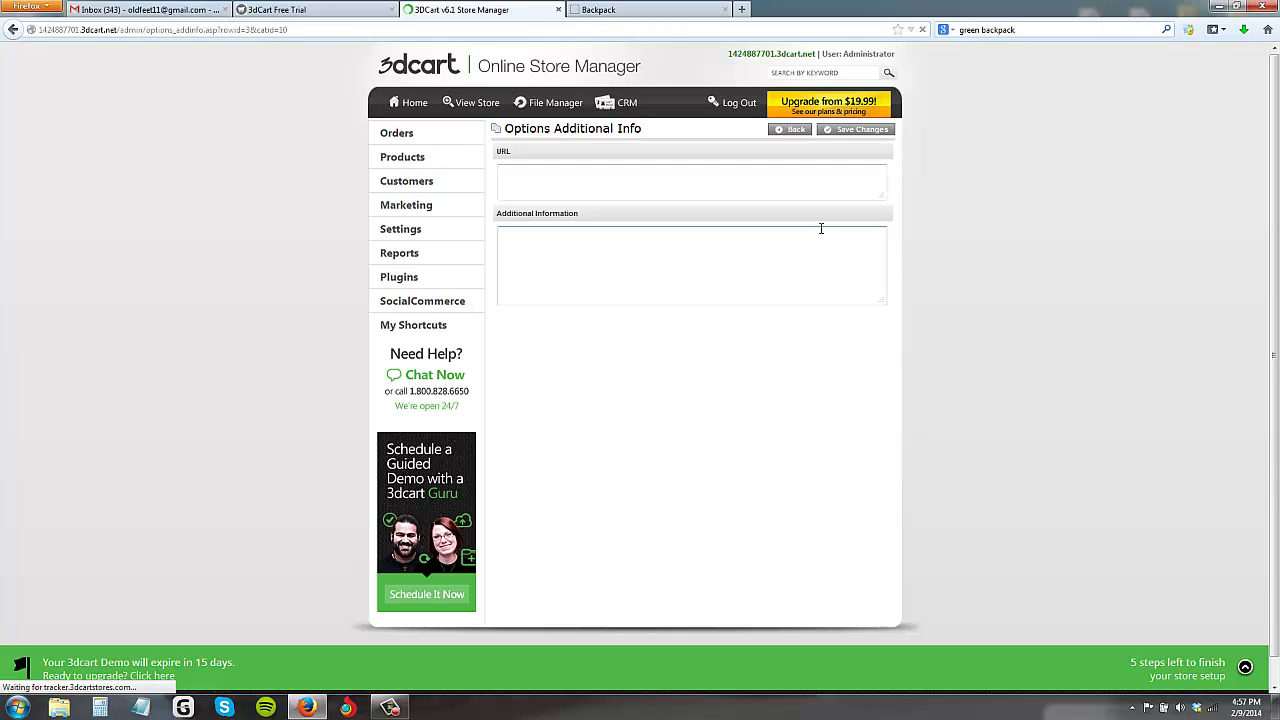
pyautogui.click(13, 30)
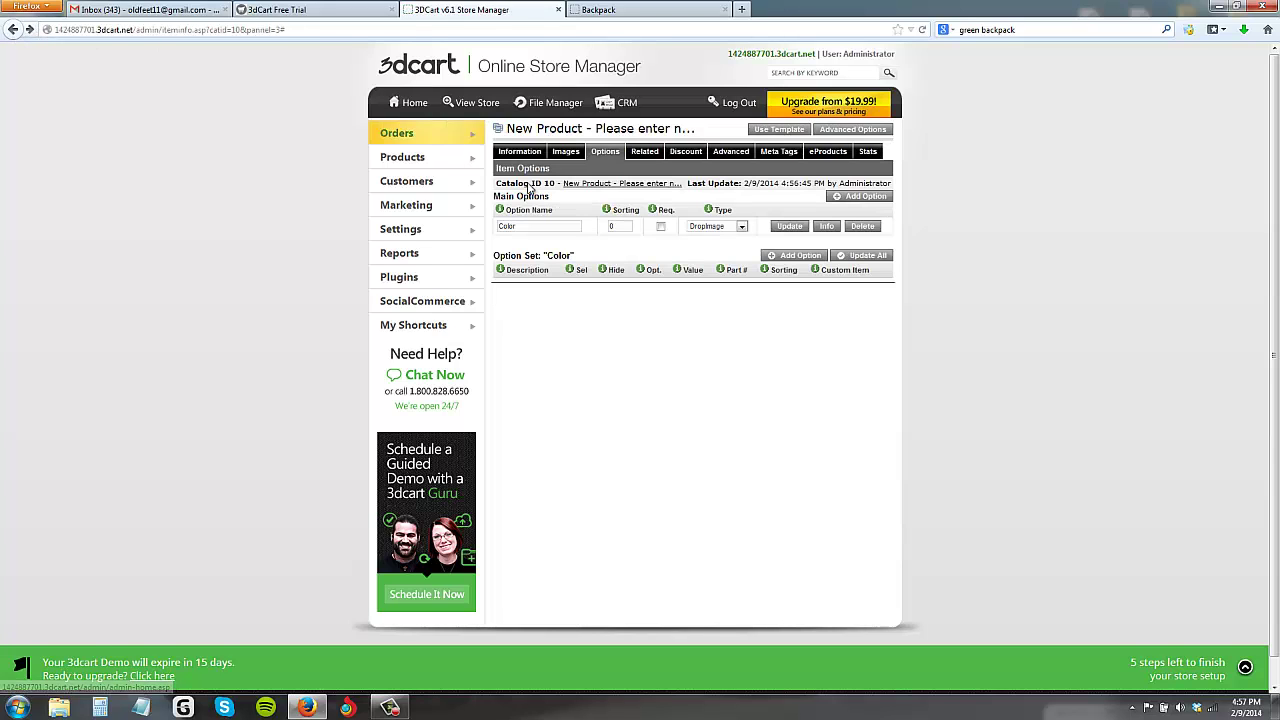
pyautogui.click(633, 154)
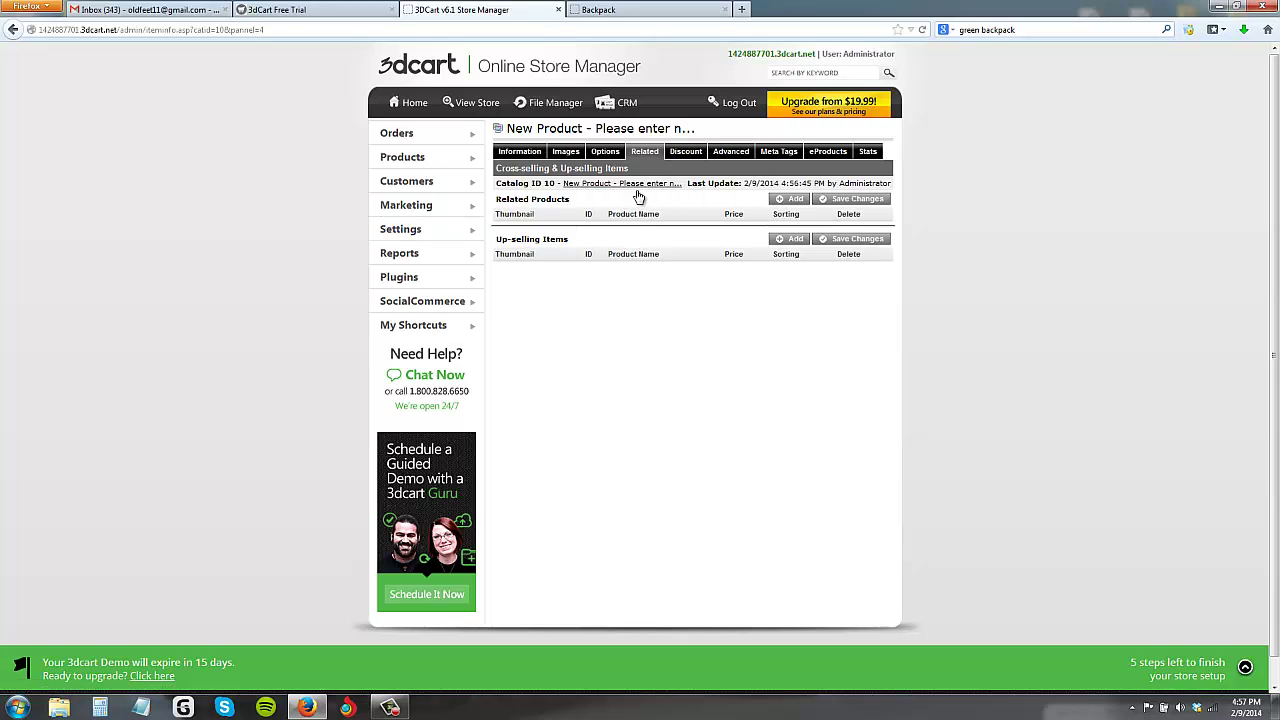
pyautogui.click(687, 153)
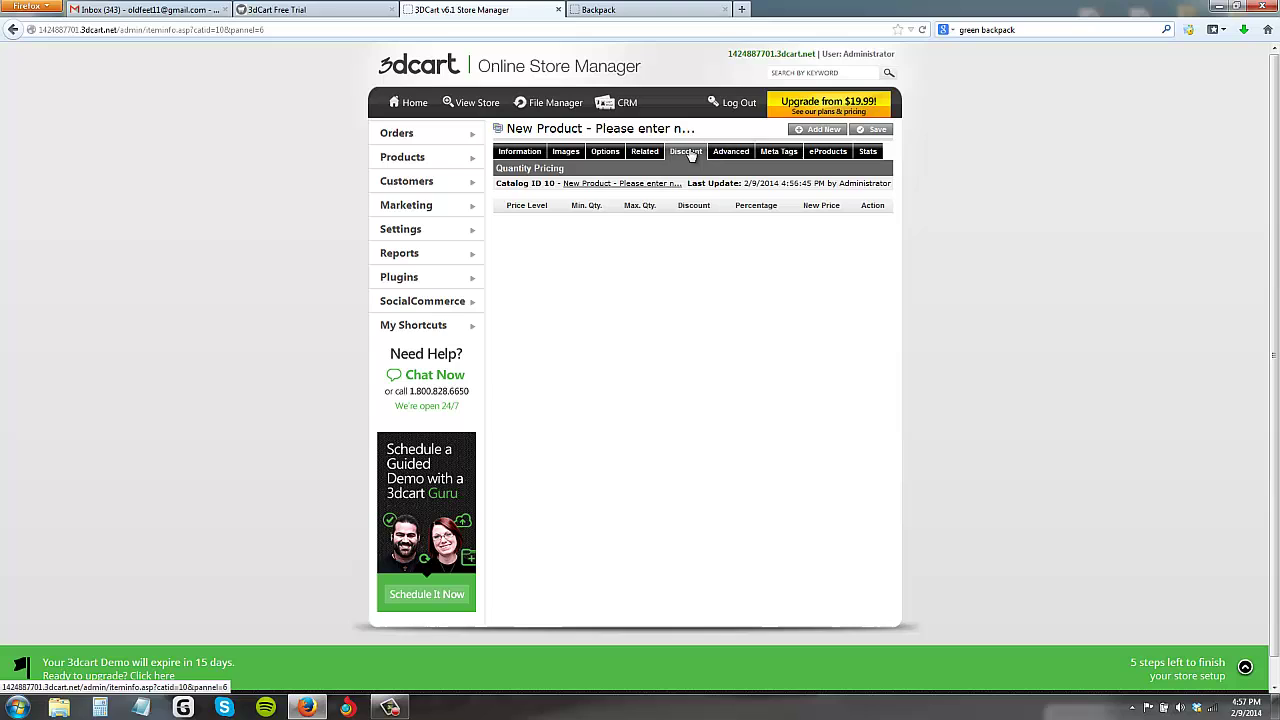
pyautogui.click(720, 153)
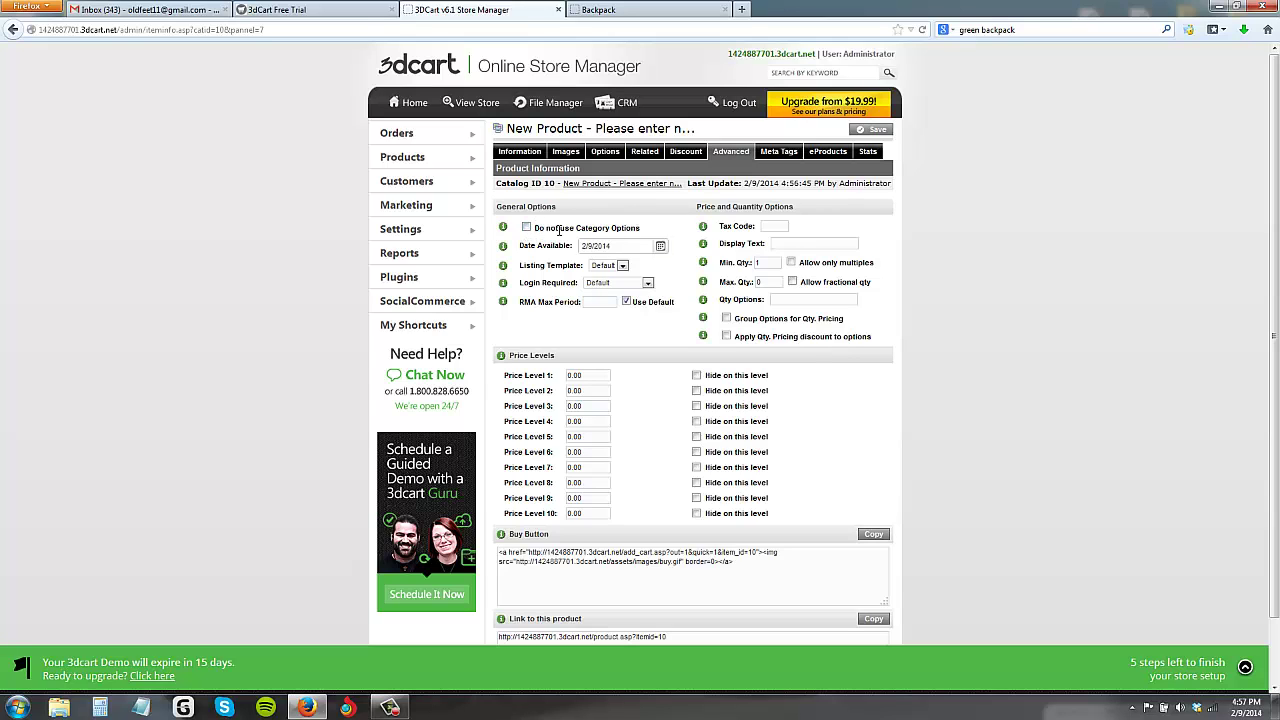
pyautogui.scroll(-2, 558, 231)
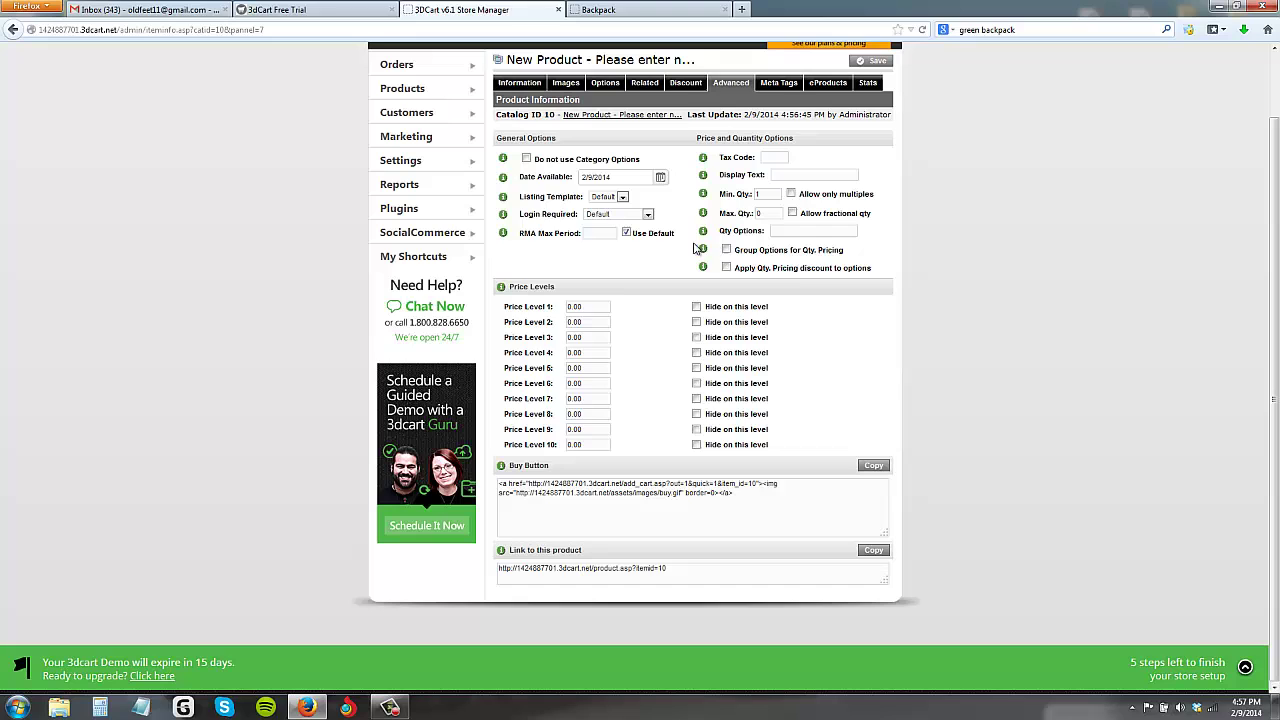
pyautogui.scroll(2, 558, 180)
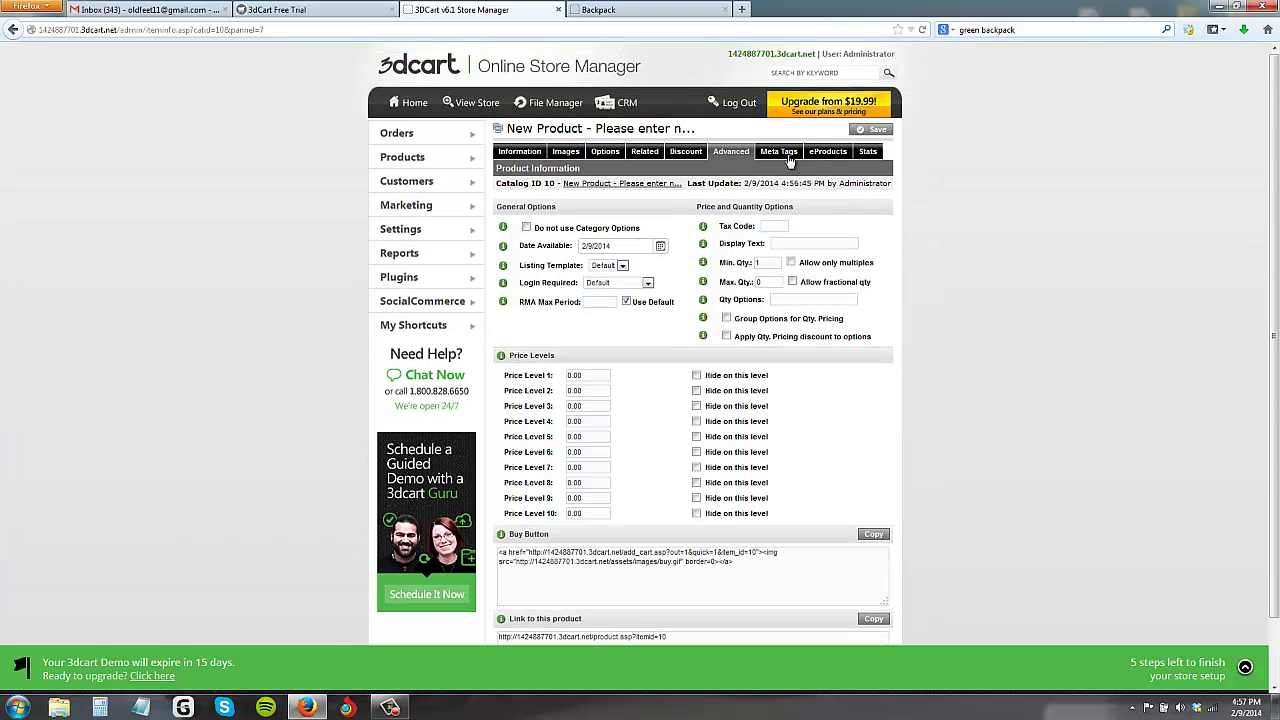
pyautogui.click(789, 158)
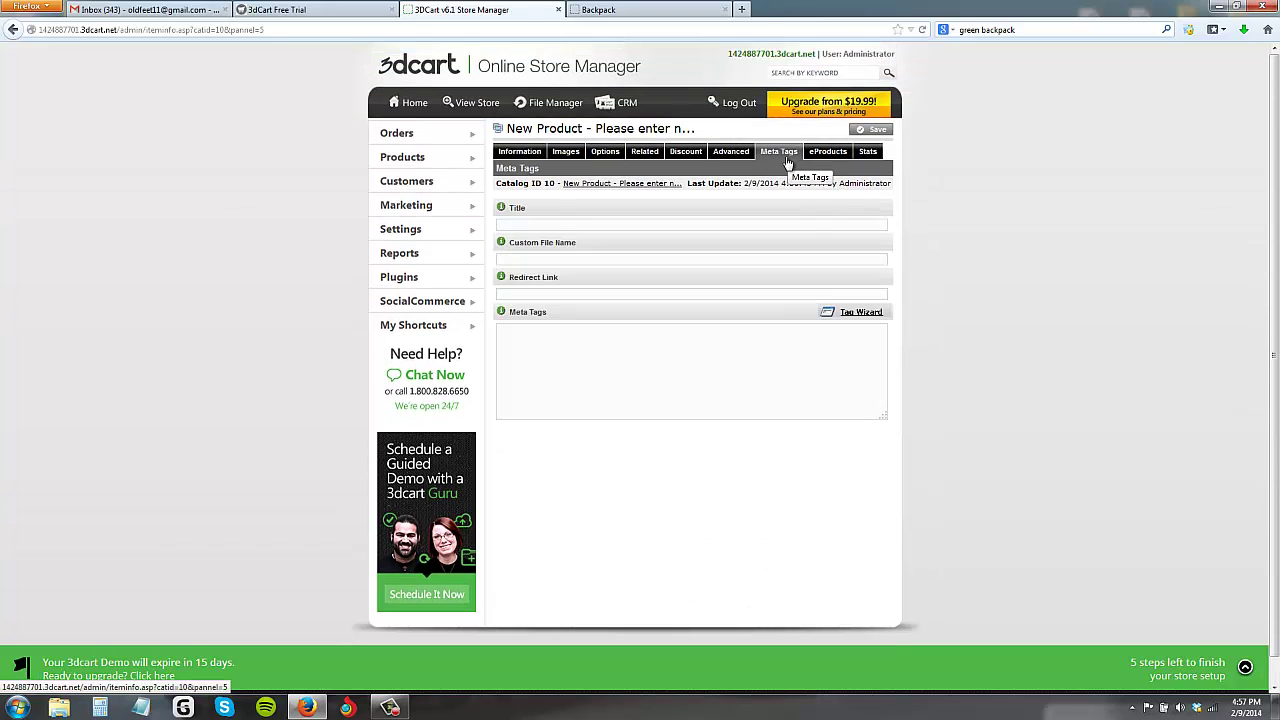
pyautogui.click(822, 158)
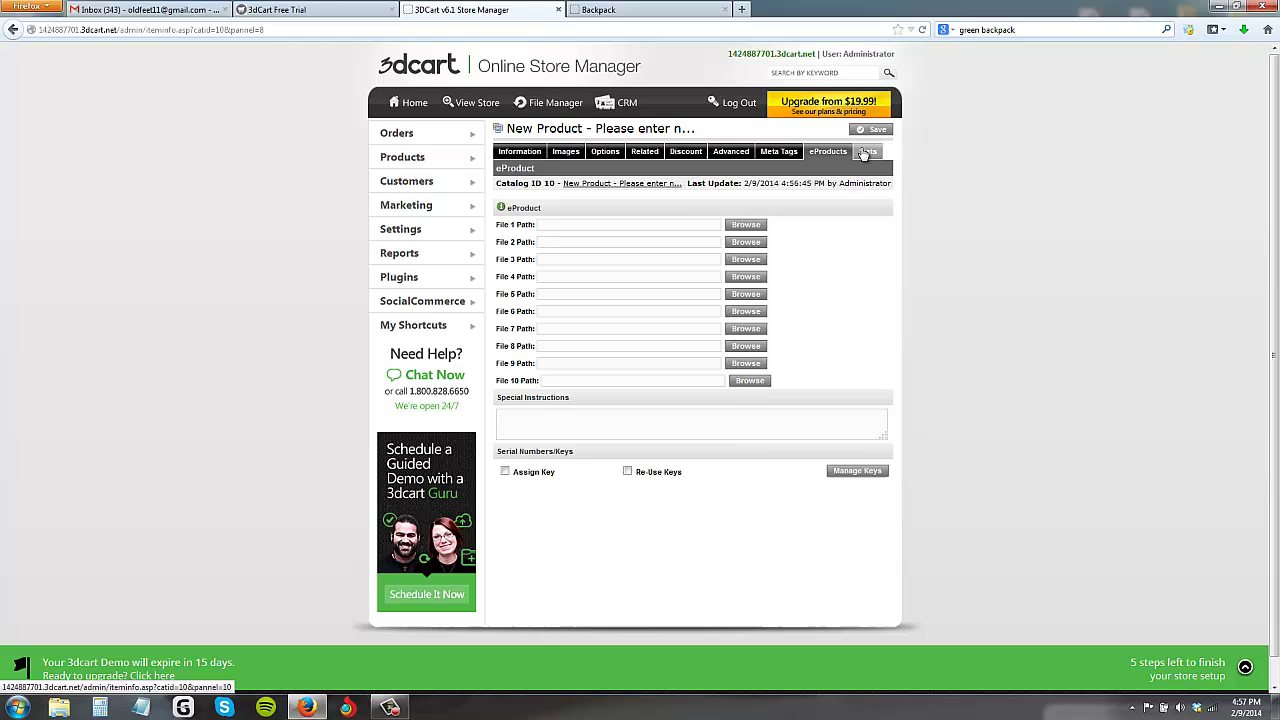
pyautogui.click(866, 153)
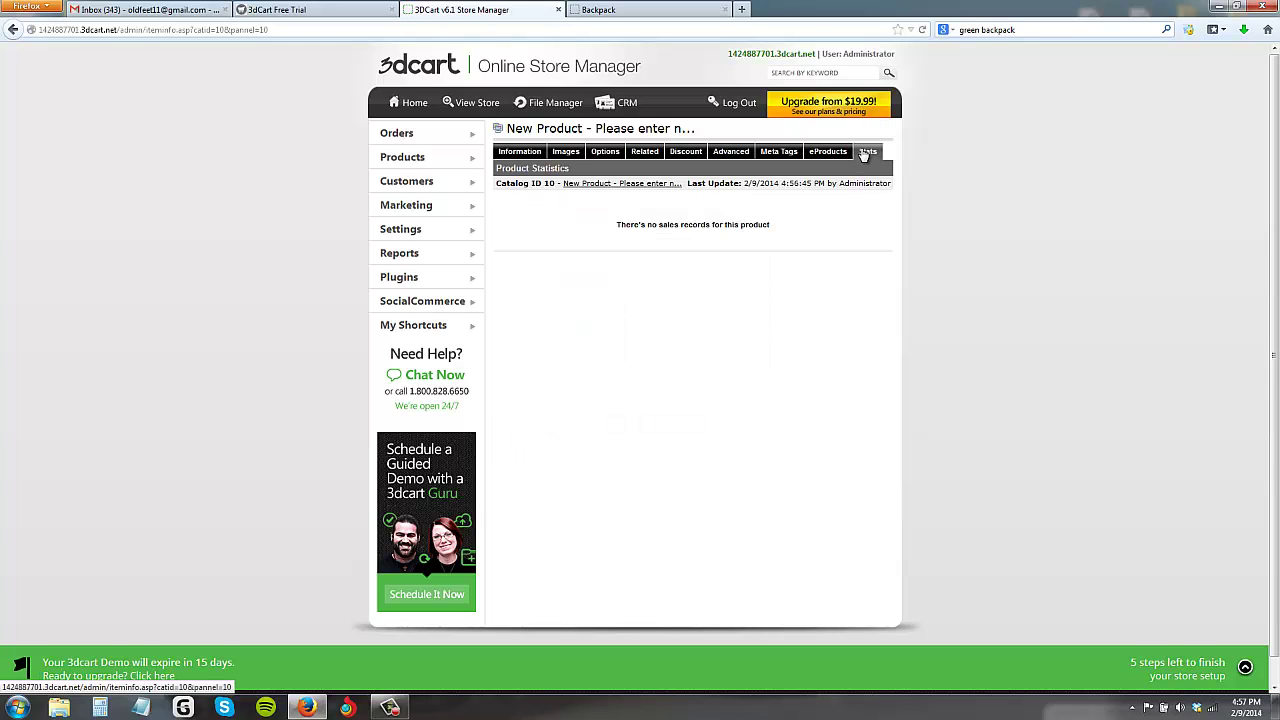
pyautogui.click(530, 157)
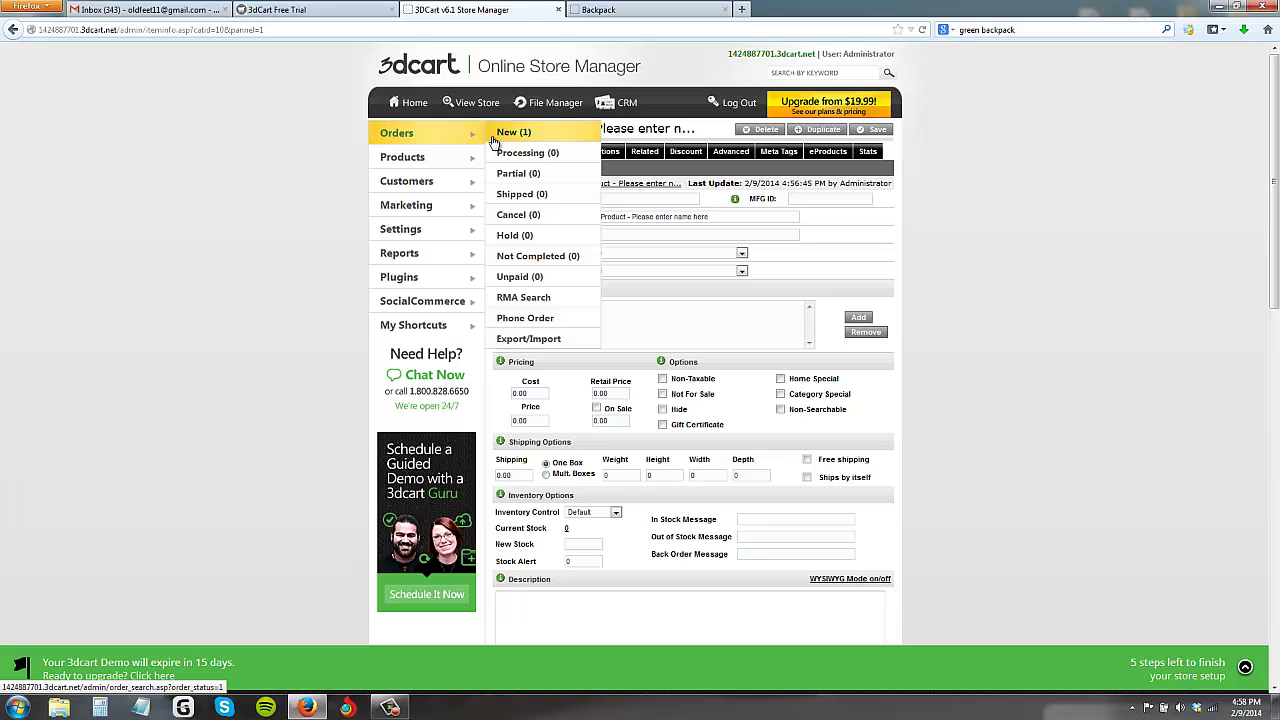
# Begin a new product named 'Blue Backpack' with a price of 15
pyautogui.click(416, 104)
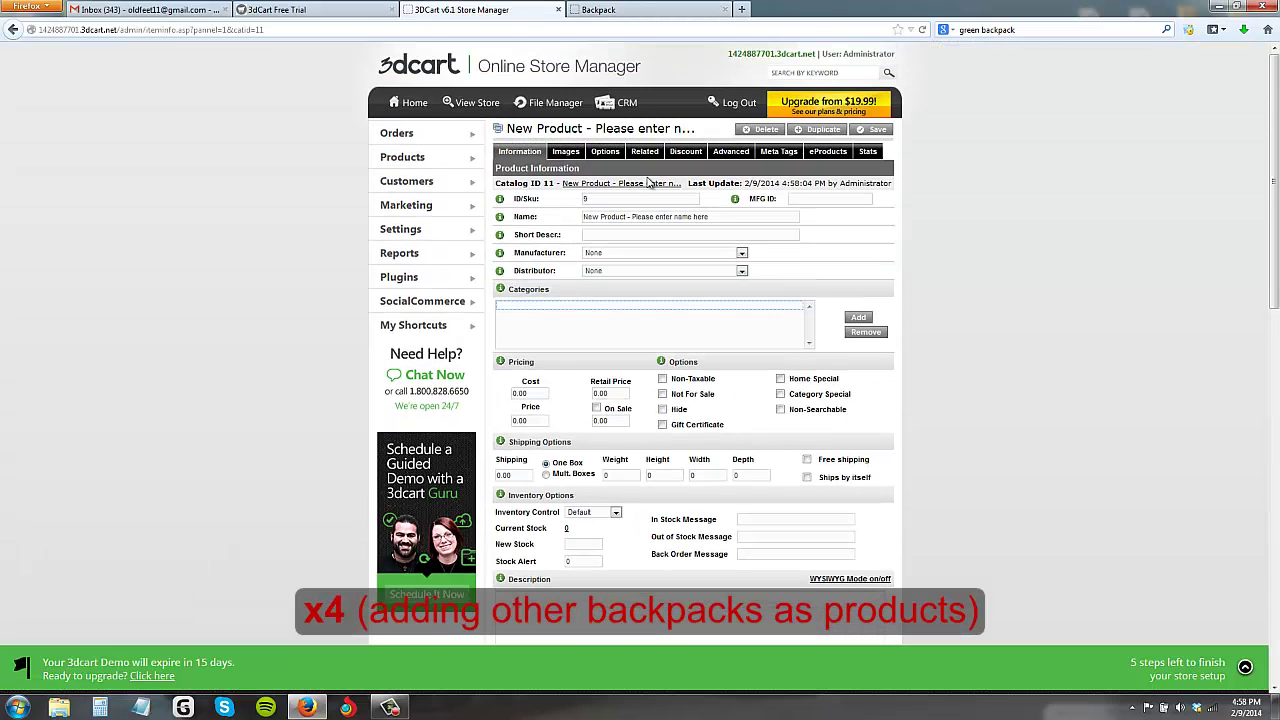
pyautogui.write('Blue Backpack')
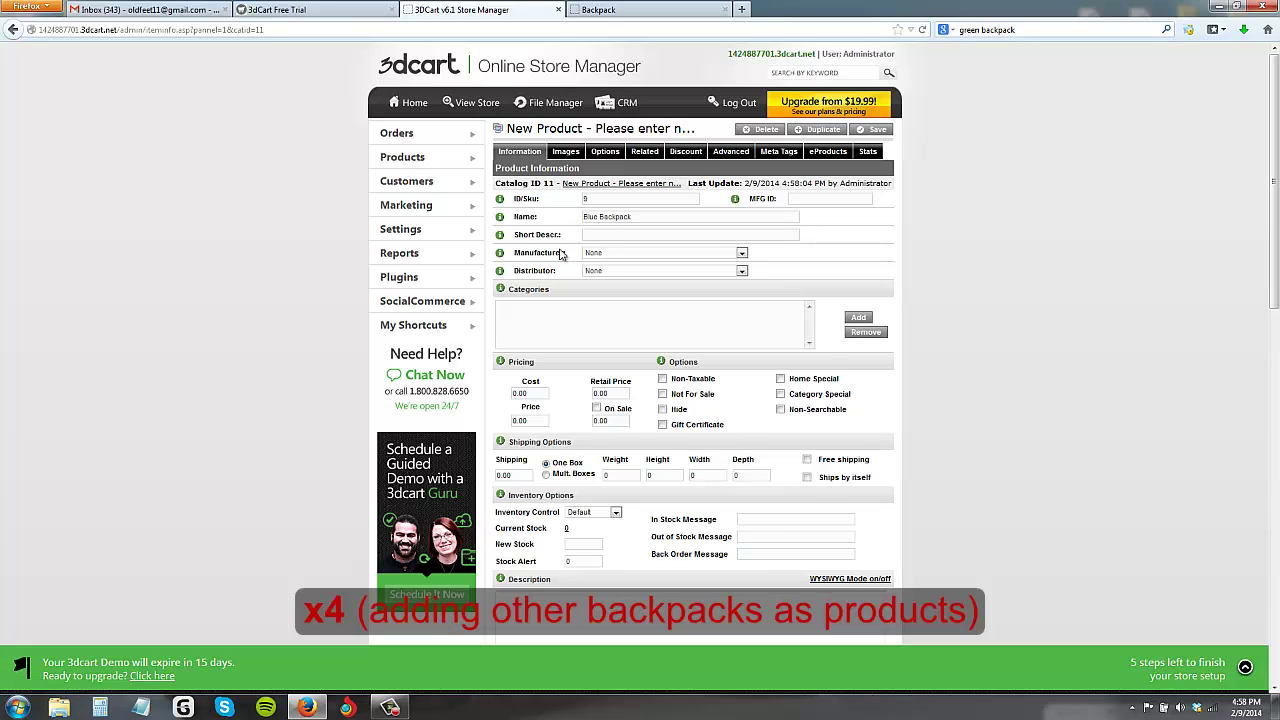
pyautogui.scroll(-3, 561, 254)
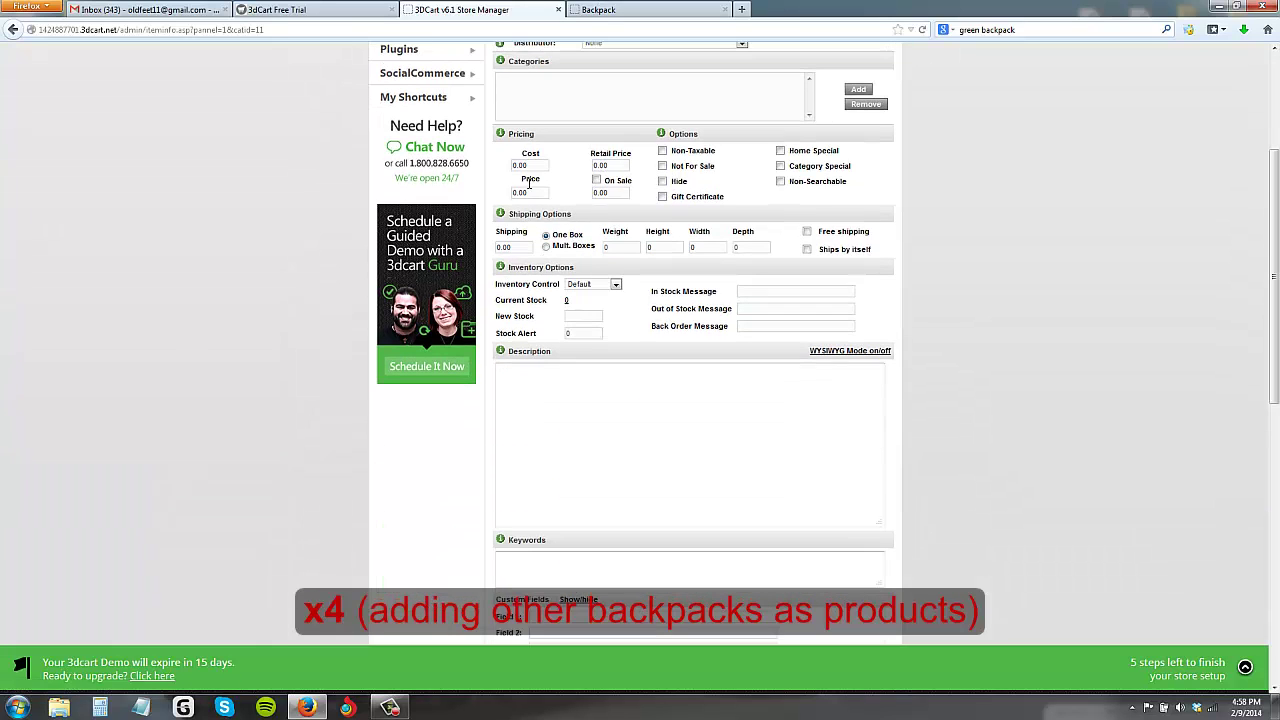
pyautogui.click(530, 193)
pyautogui.write('15')
pyautogui.scroll(-10, 620, 297)
pyautogui.scroll(15, 620, 297)
# Upload the blue backpack photo as the product's main image
pyautogui.click(566, 152)
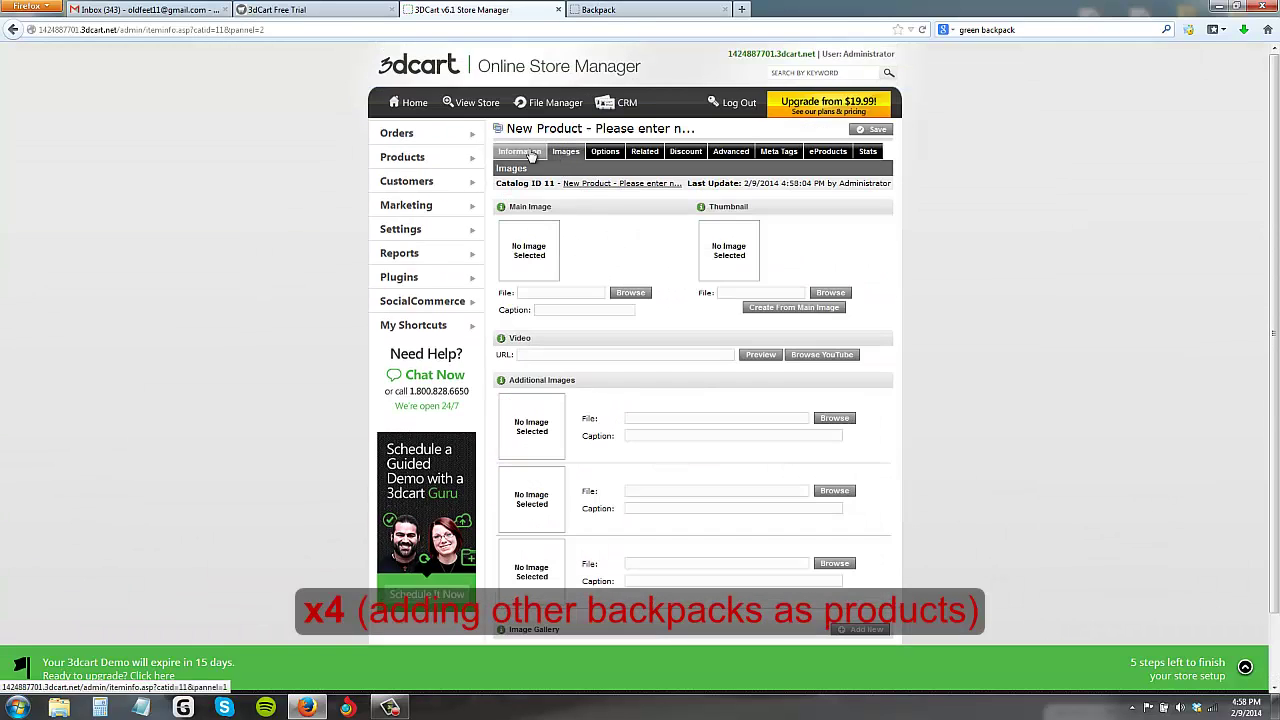
pyautogui.click(646, 245)
pyautogui.click(774, 114)
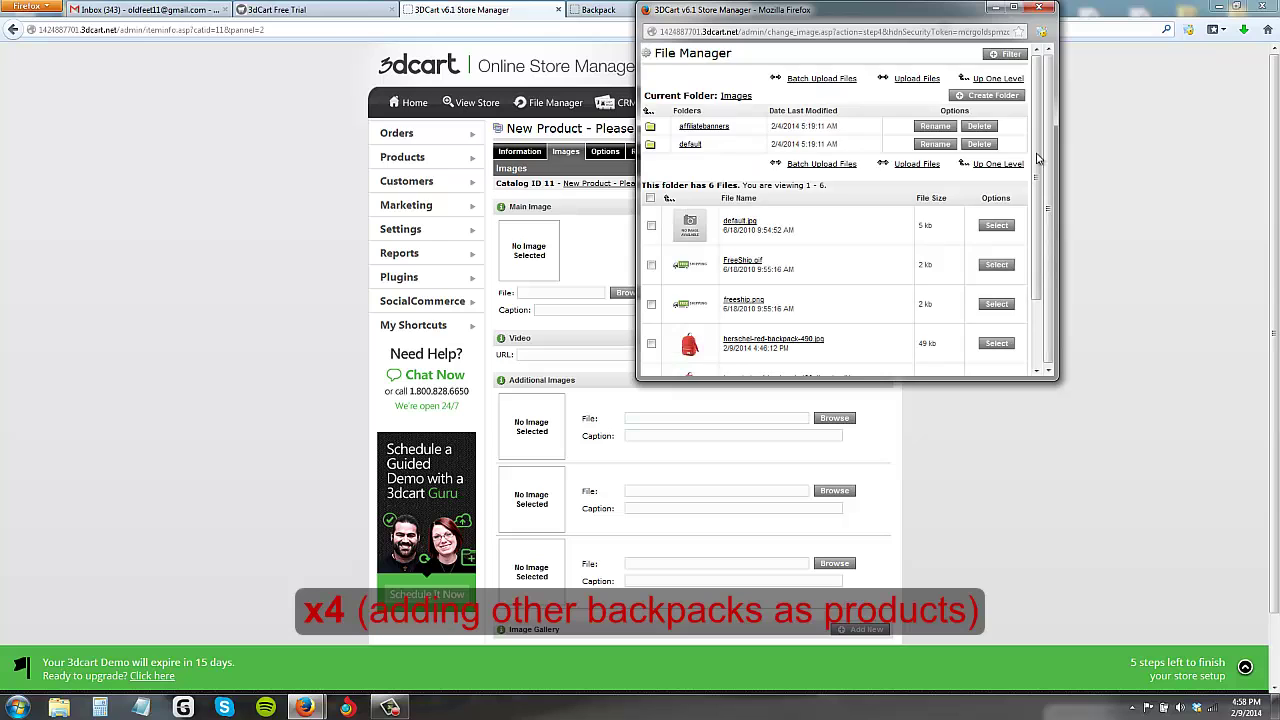
pyautogui.click(1039, 9)
pyautogui.click(626, 292)
pyautogui.click(846, 158)
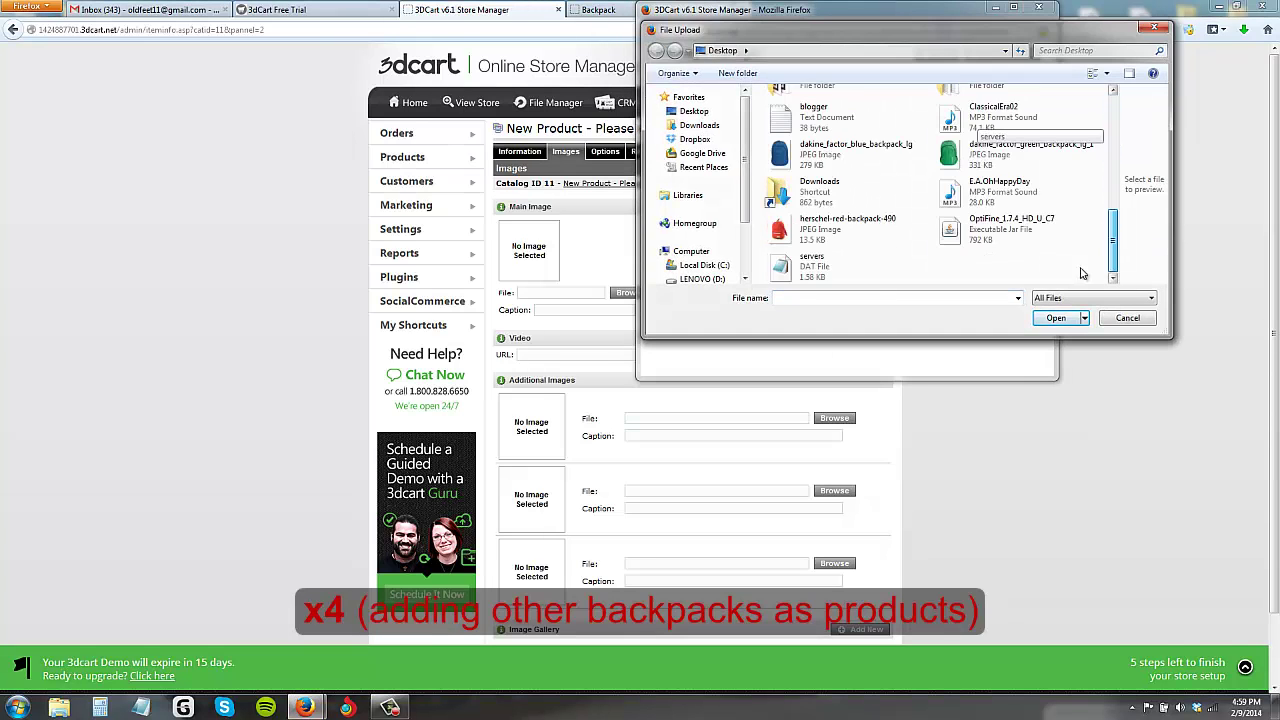
pyautogui.doubleClick(835, 137)
pyautogui.click(1000, 54)
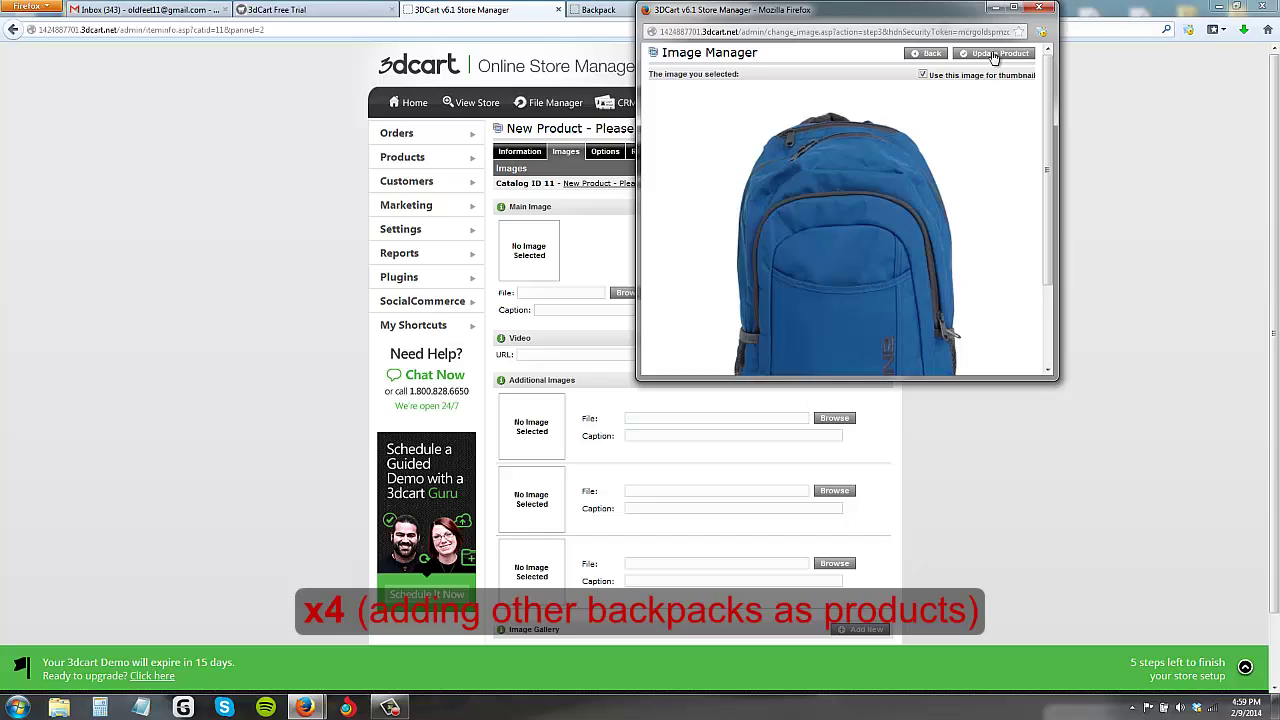
pyautogui.click(1000, 53)
pyautogui.scroll(-3, 1000, 86)
pyautogui.scroll(3, 1000, 86)
# Rename the product to 'Blue Backpack' and save it
pyautogui.click(518, 151)
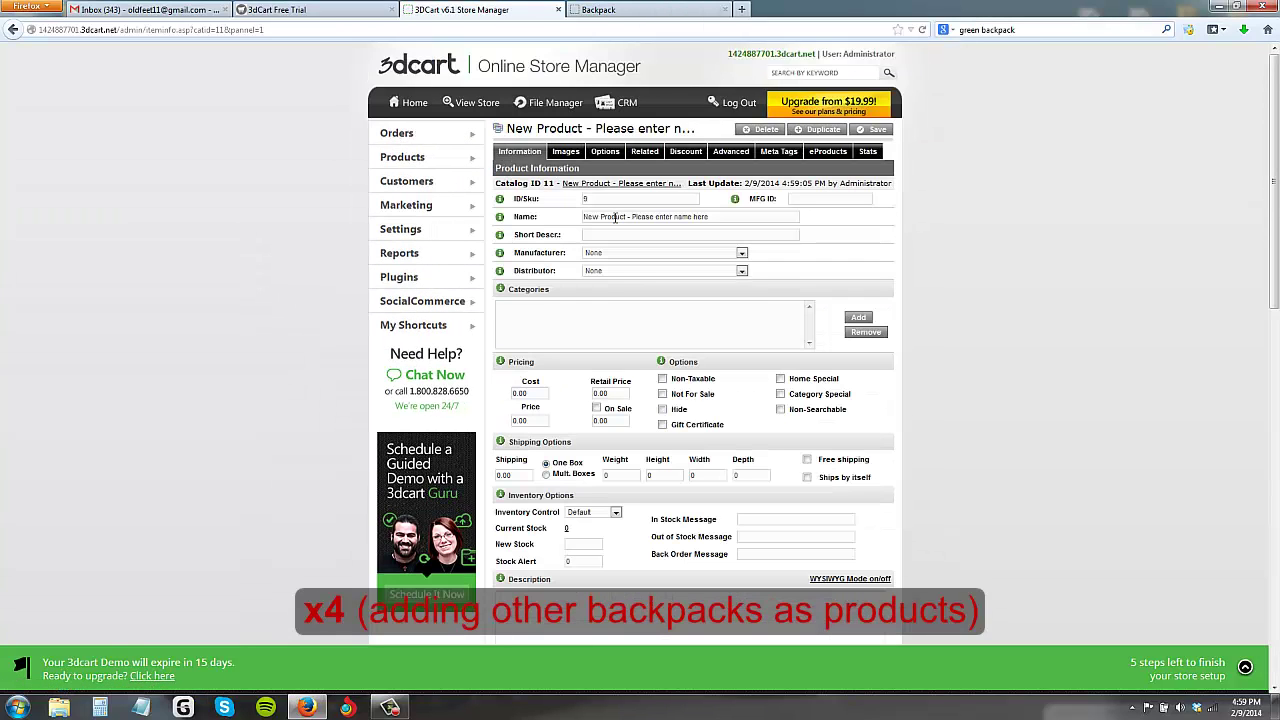
pyautogui.tripleClick(640, 217)
pyautogui.write('Blue Backpack')
pyautogui.scroll(-10, 849, 575)
pyautogui.click(866, 582)
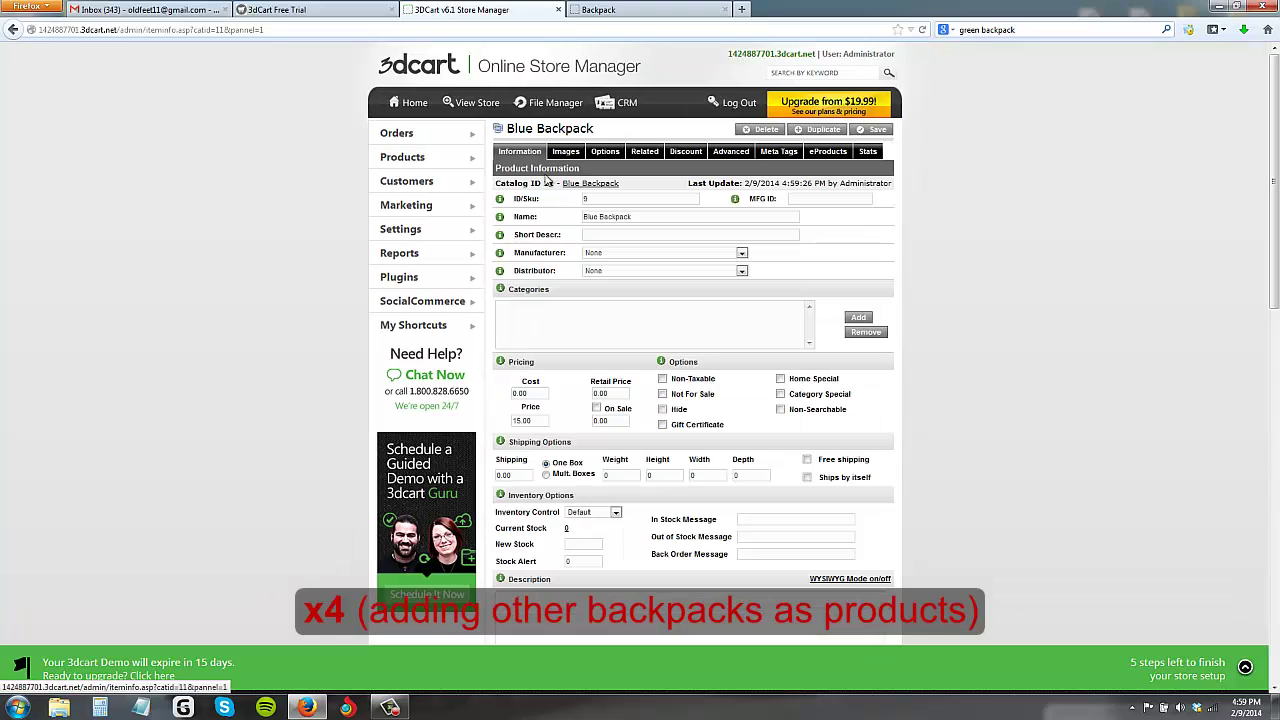
pyautogui.moveTo(402, 157)
pyautogui.click(563, 151)
# Delete sample products 1001–1007 with the 'Delete Selected' batch action, then add a new product
pyautogui.click(535, 163)
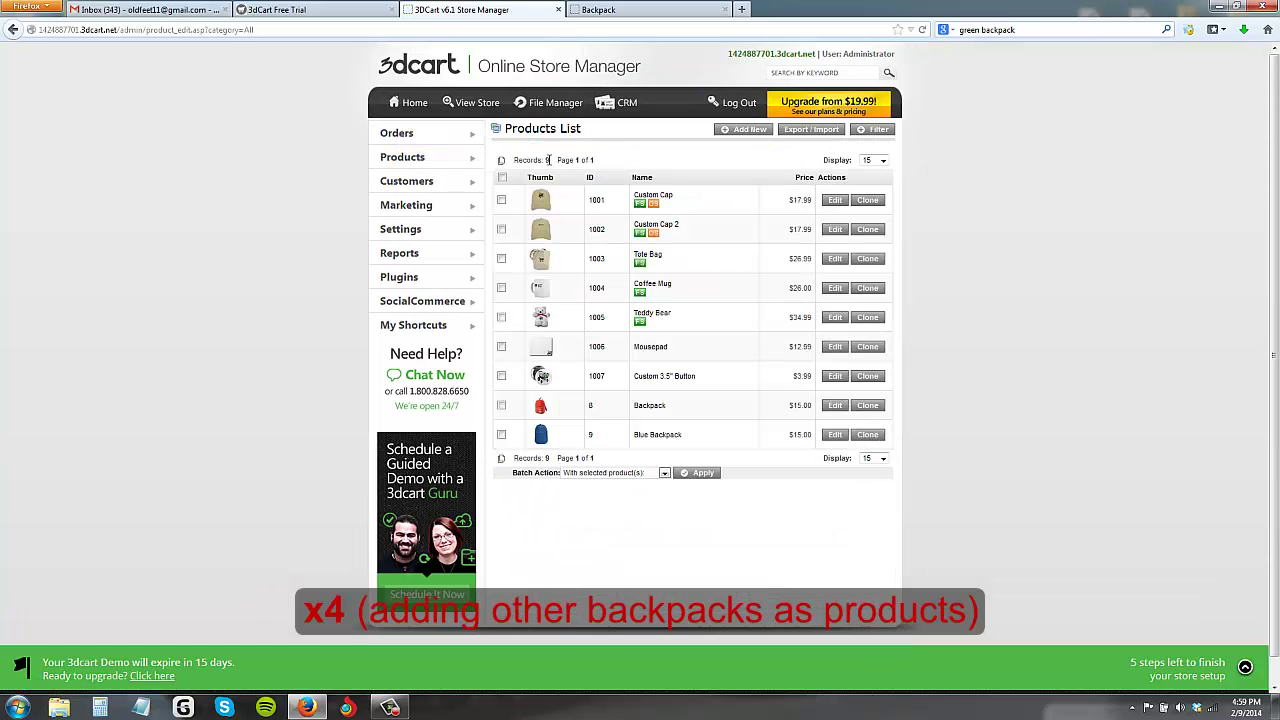
pyautogui.click(501, 199)
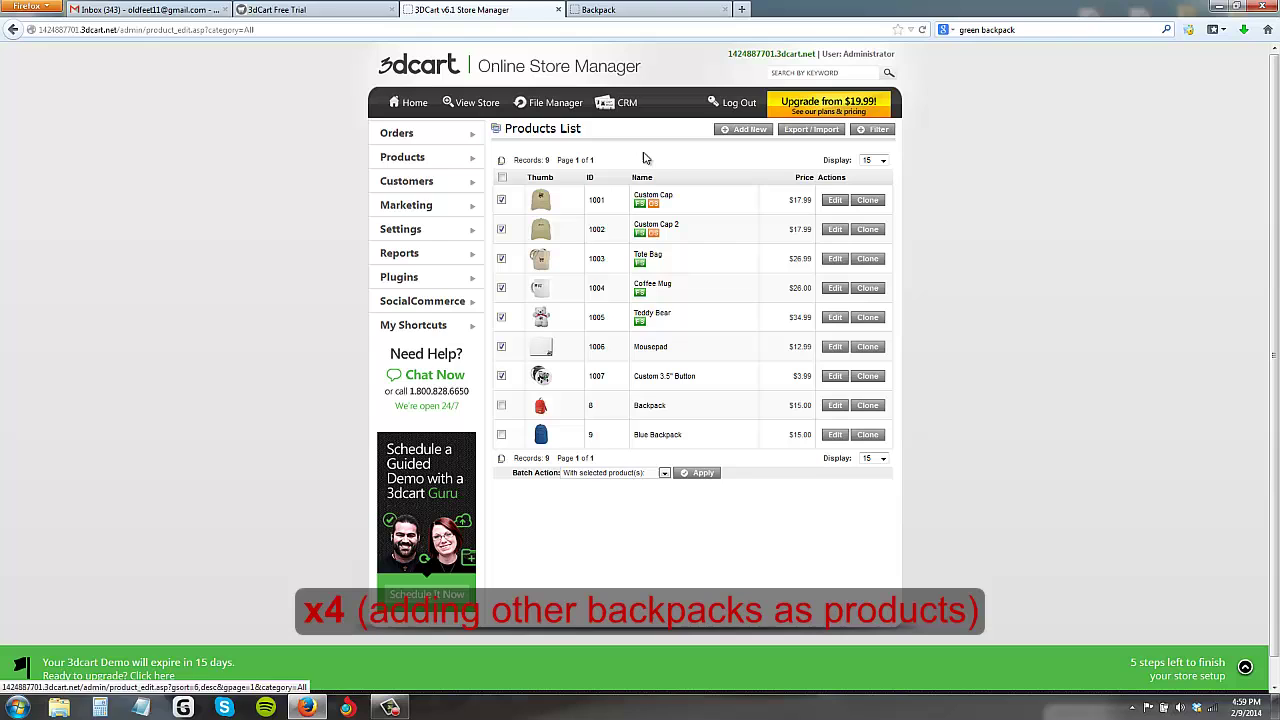
pyautogui.click(665, 476)
pyautogui.click(620, 529)
pyautogui.click(703, 473)
pyautogui.click(648, 300)
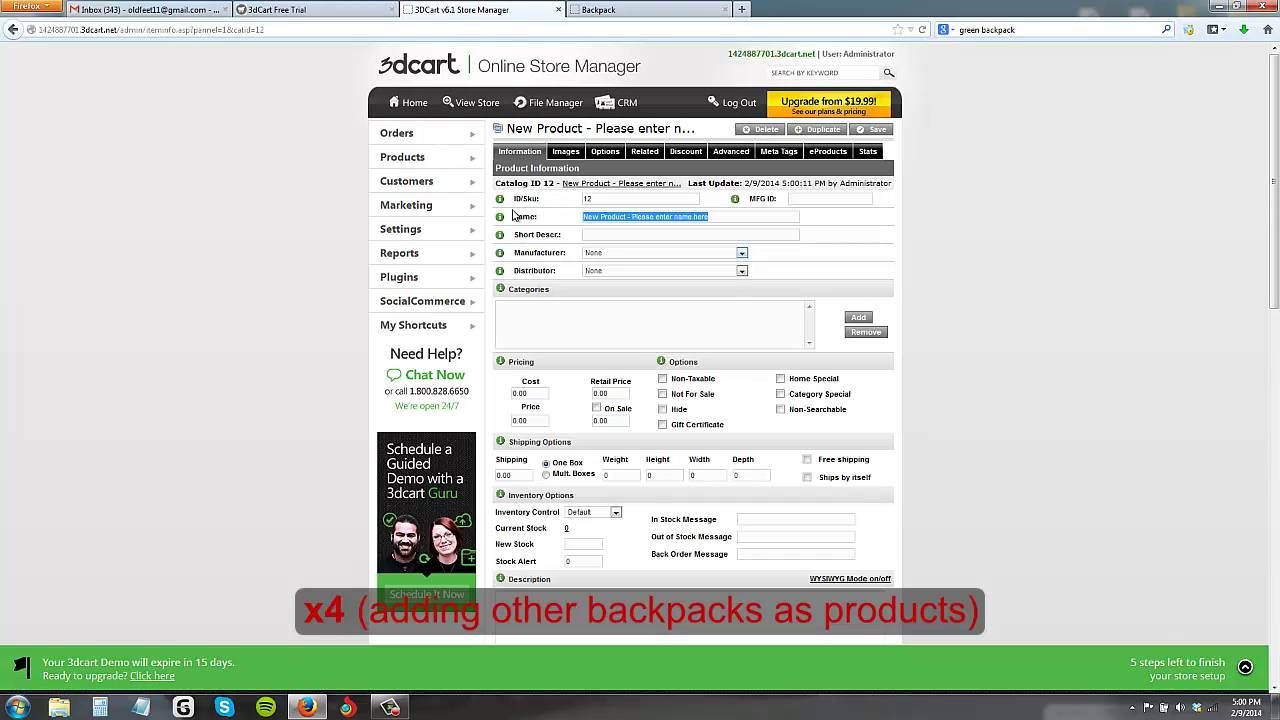
# Create a product named 'Green Backpack' priced at $15 and save it
pyautogui.write('Green Backpack')
pyautogui.click(519, 420)
pyautogui.scroll(-15, 700, 400)
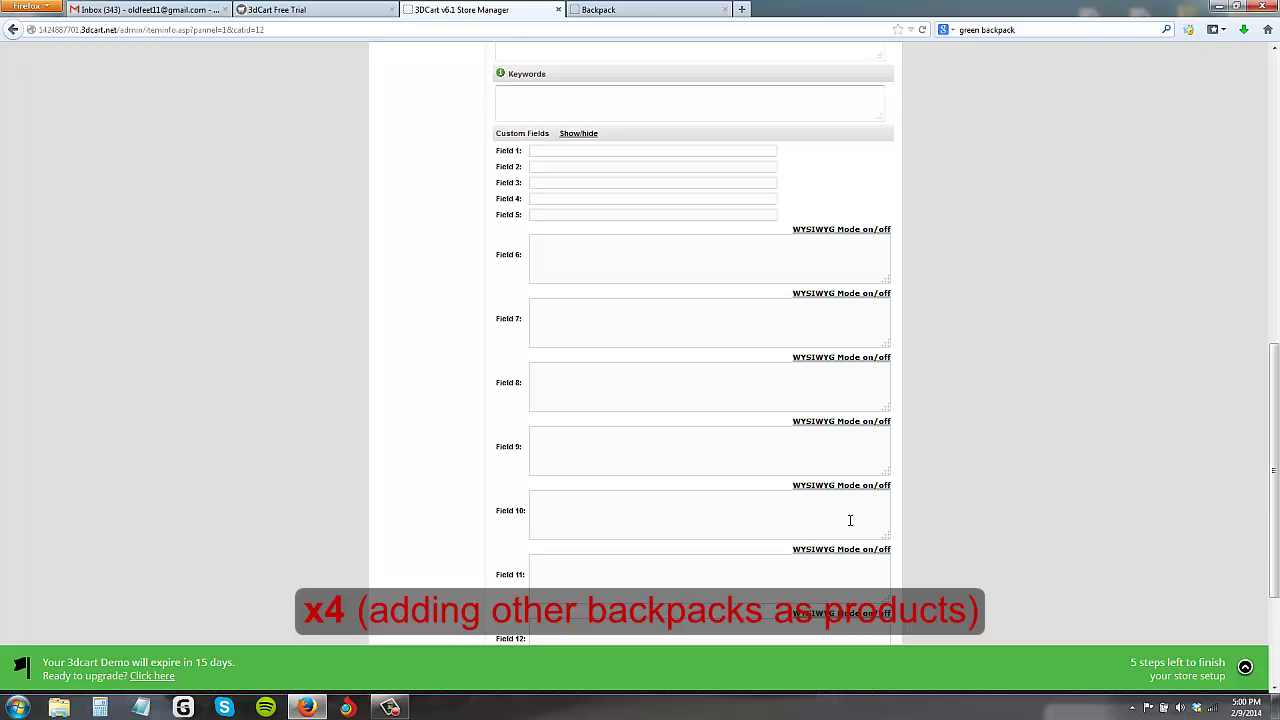
pyautogui.click(868, 579)
# Upload the green backpack photo from the computer as the product's main image and thumbnail
pyautogui.click(566, 151)
pyautogui.click(625, 292)
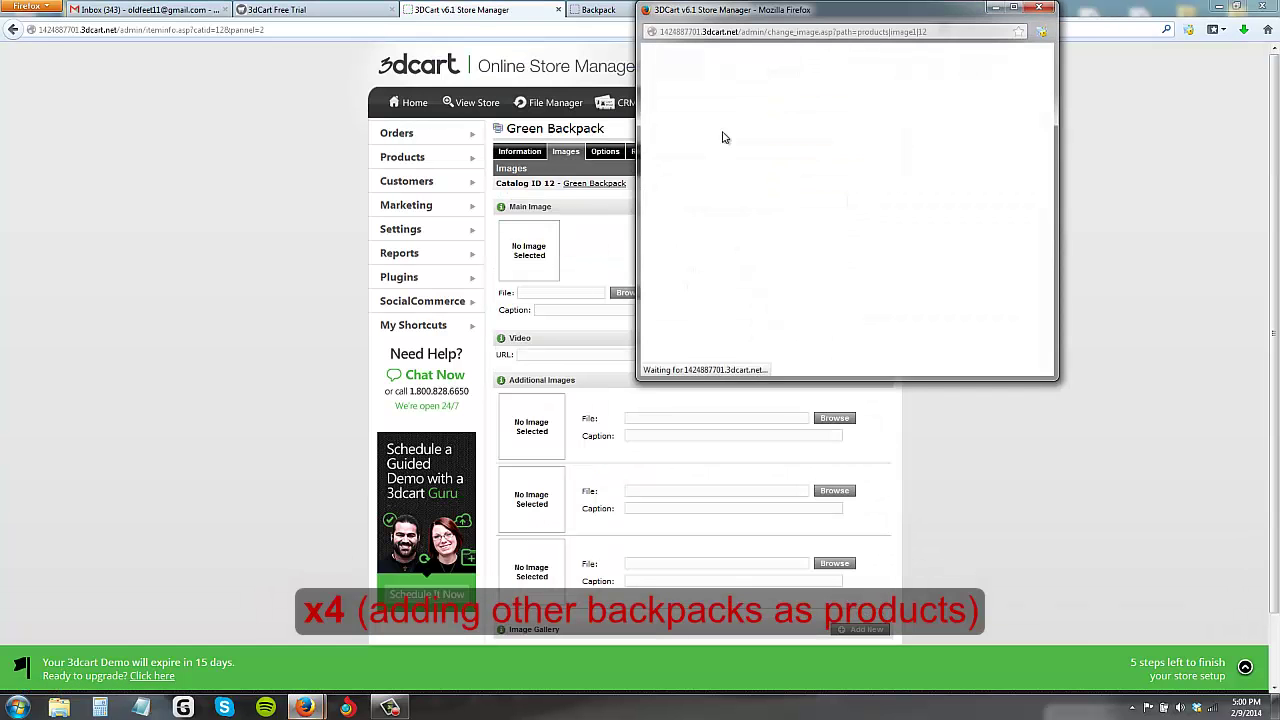
pyautogui.click(865, 160)
pyautogui.click(791, 84)
pyautogui.doubleClick(840, 210)
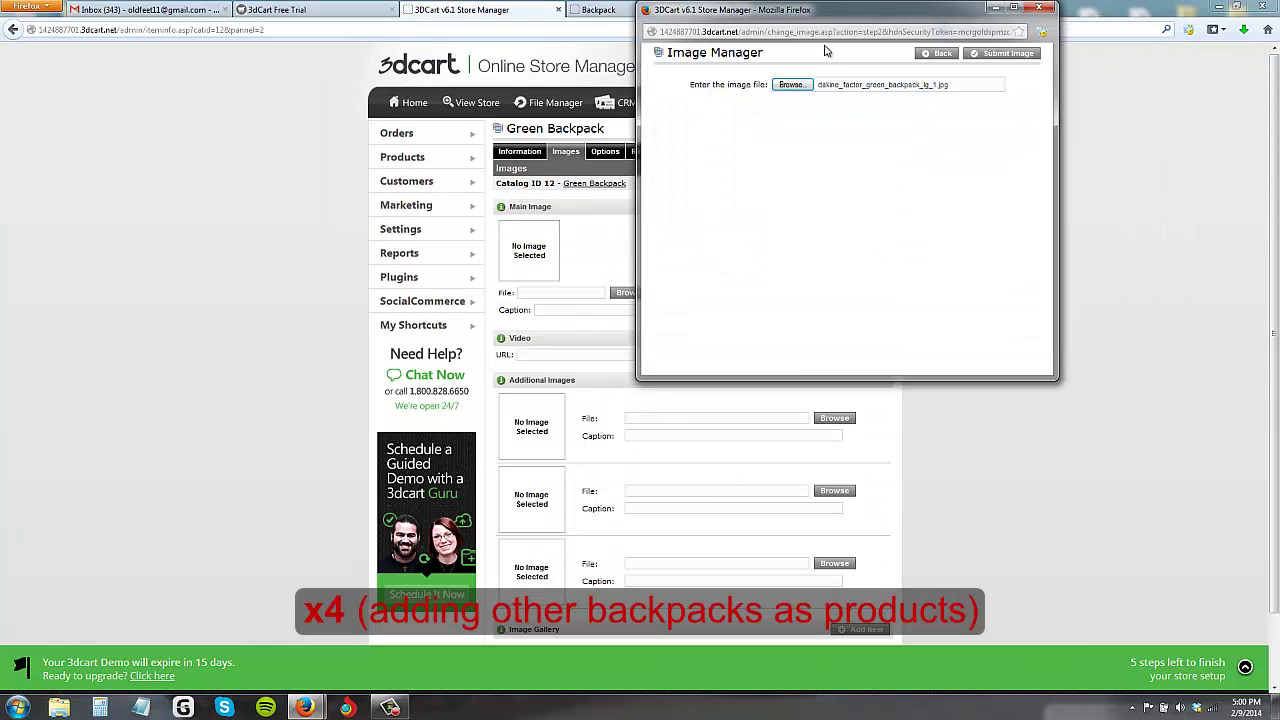
pyautogui.click(985, 55)
pyautogui.click(1003, 53)
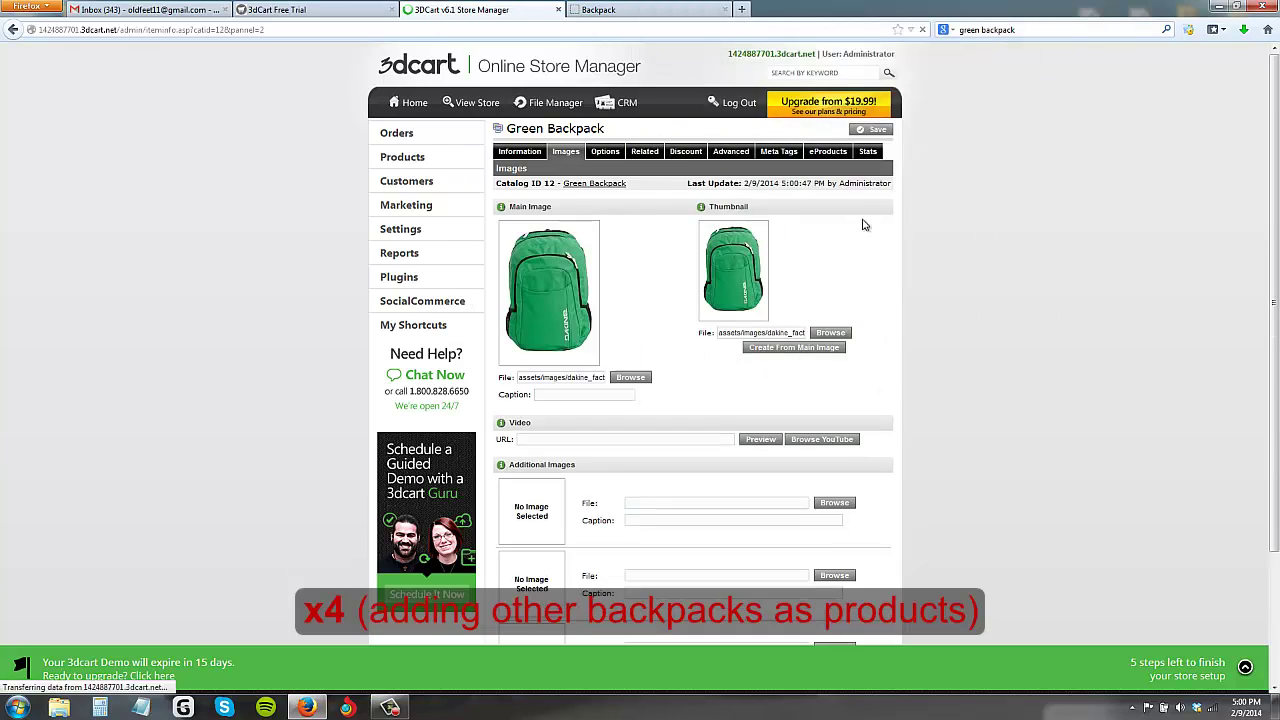
pyautogui.scroll(-3, 765, 234)
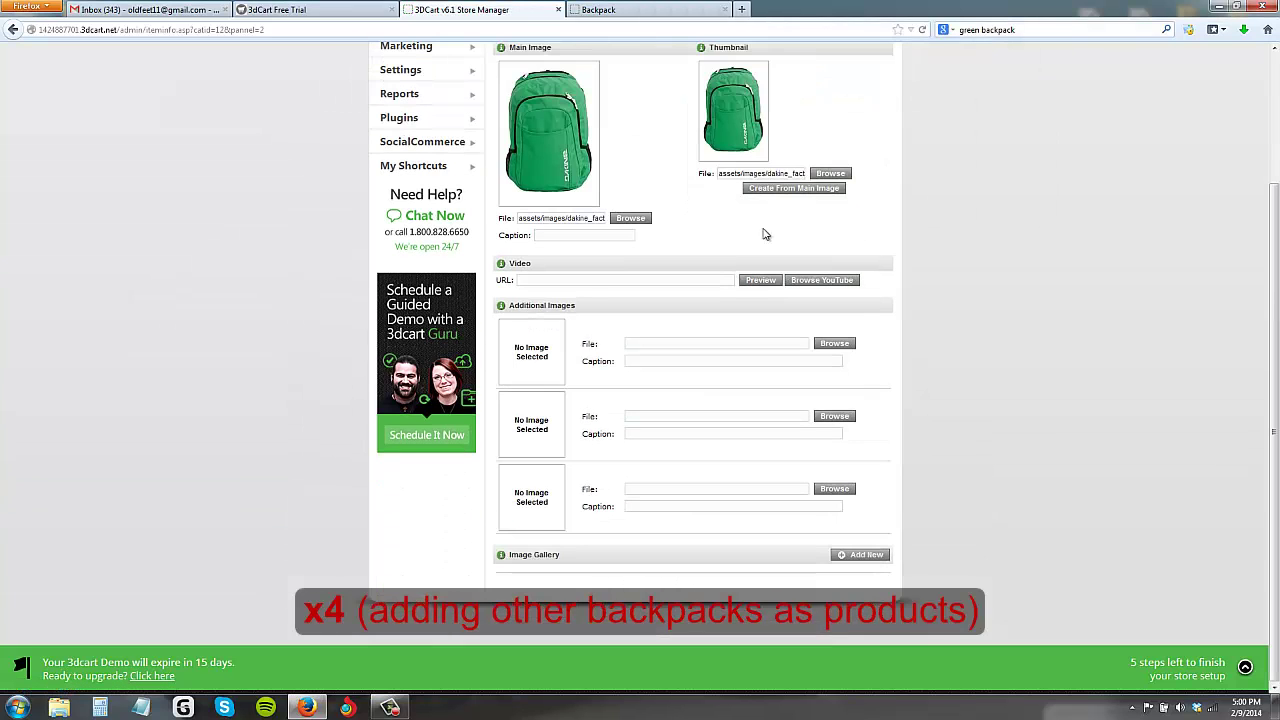
pyautogui.click(612, 9)
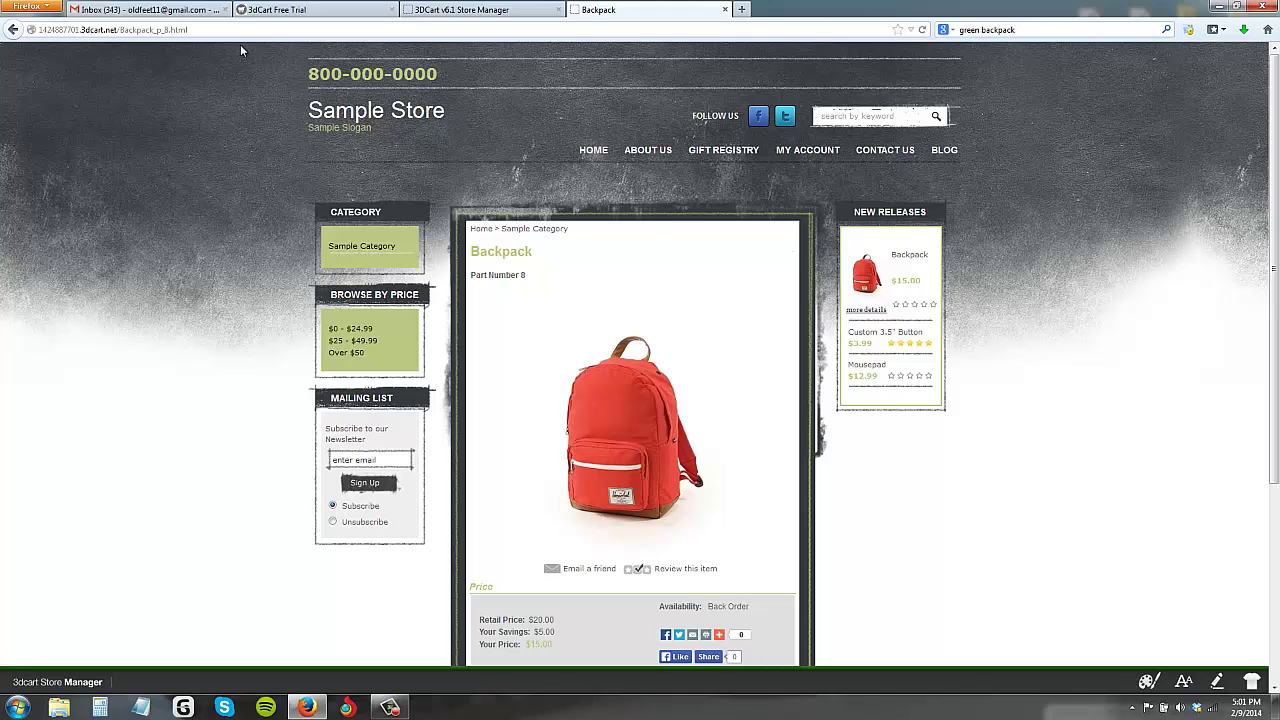
# Reload the storefront home and filter to $0 - $24.99, showing the three $15 backpacks
pyautogui.press('F5')
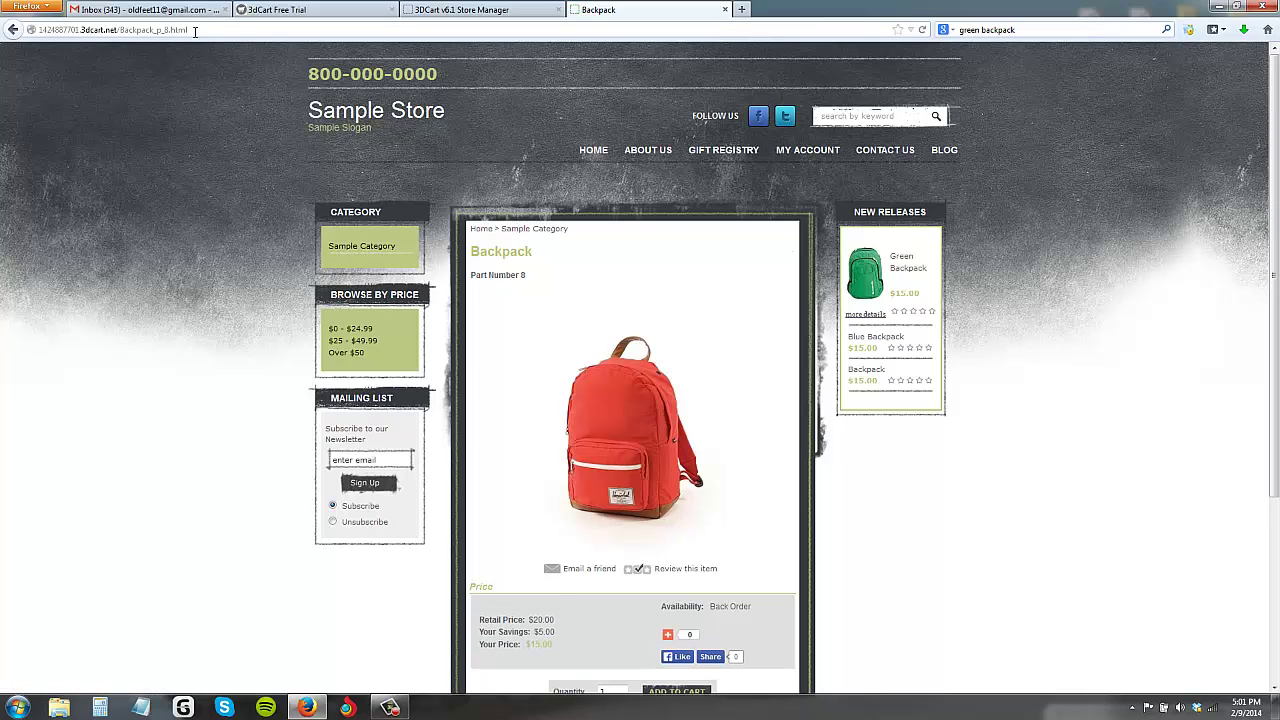
pyautogui.moveTo(187, 29); pyautogui.dragTo(119, 29)
pyautogui.press('BackSpace')
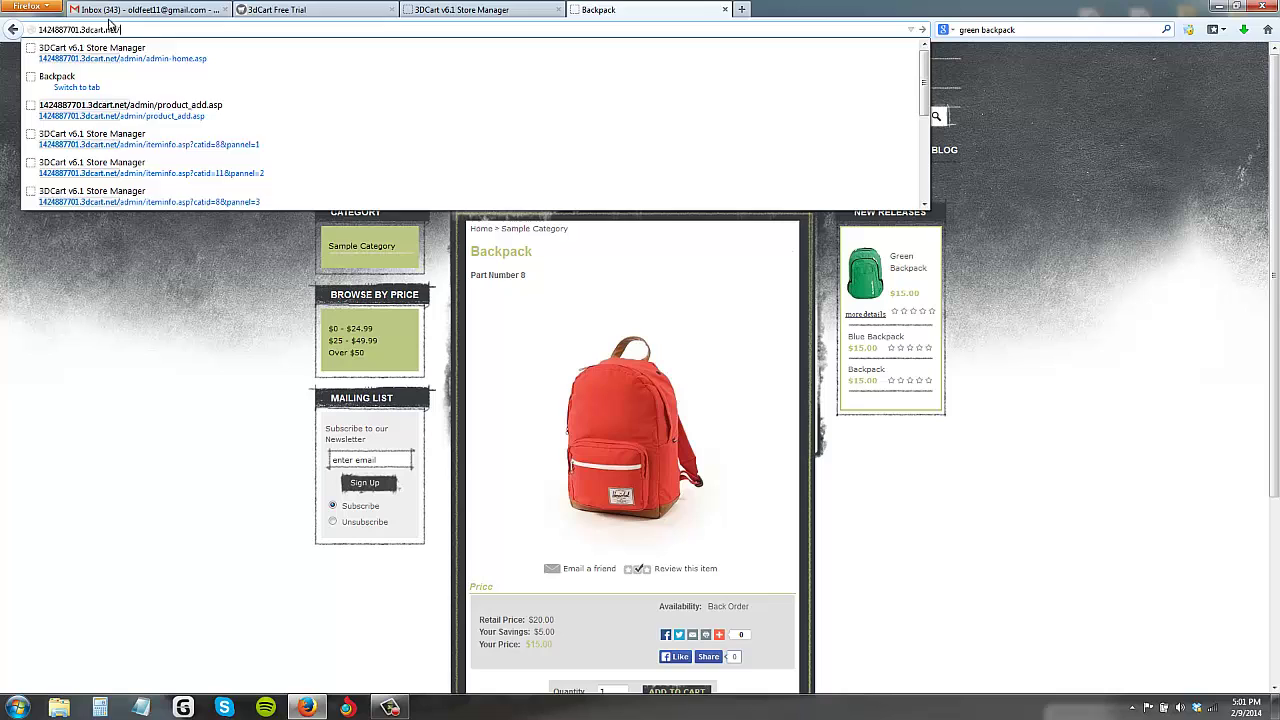
pyautogui.press('Return')
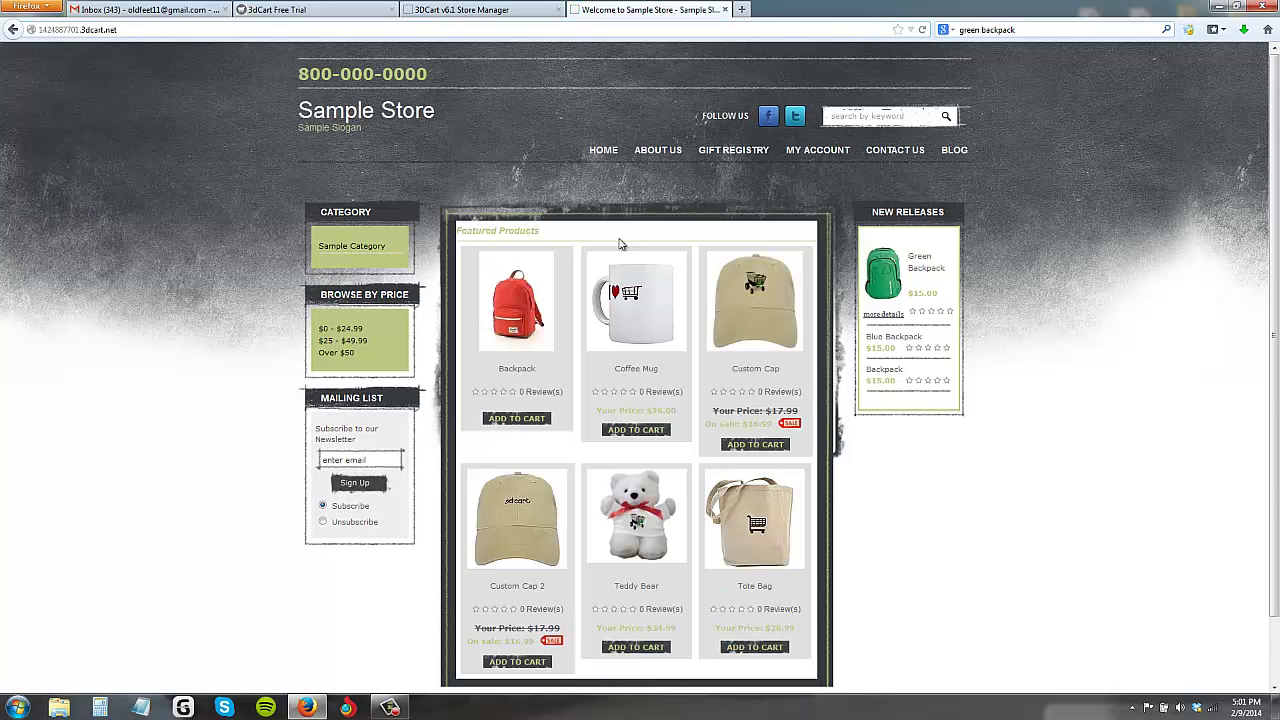
pyautogui.scroll(-2, 617, 243)
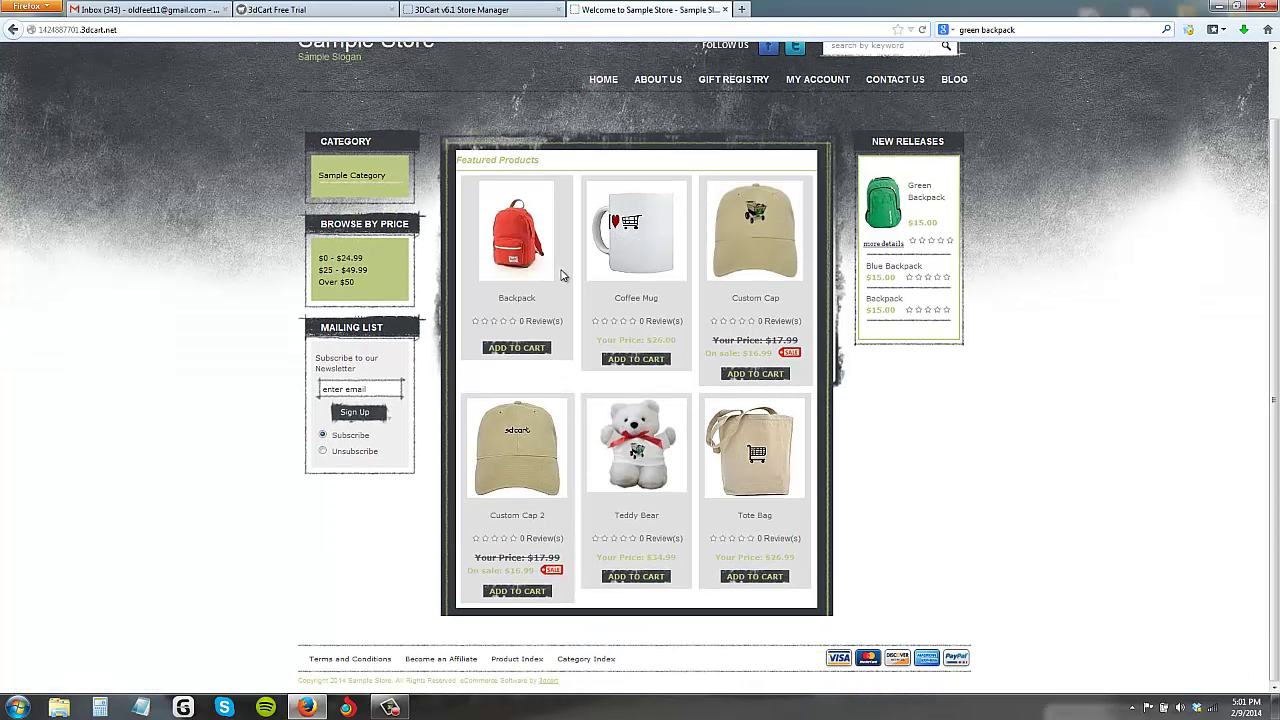
pyautogui.click(352, 263)
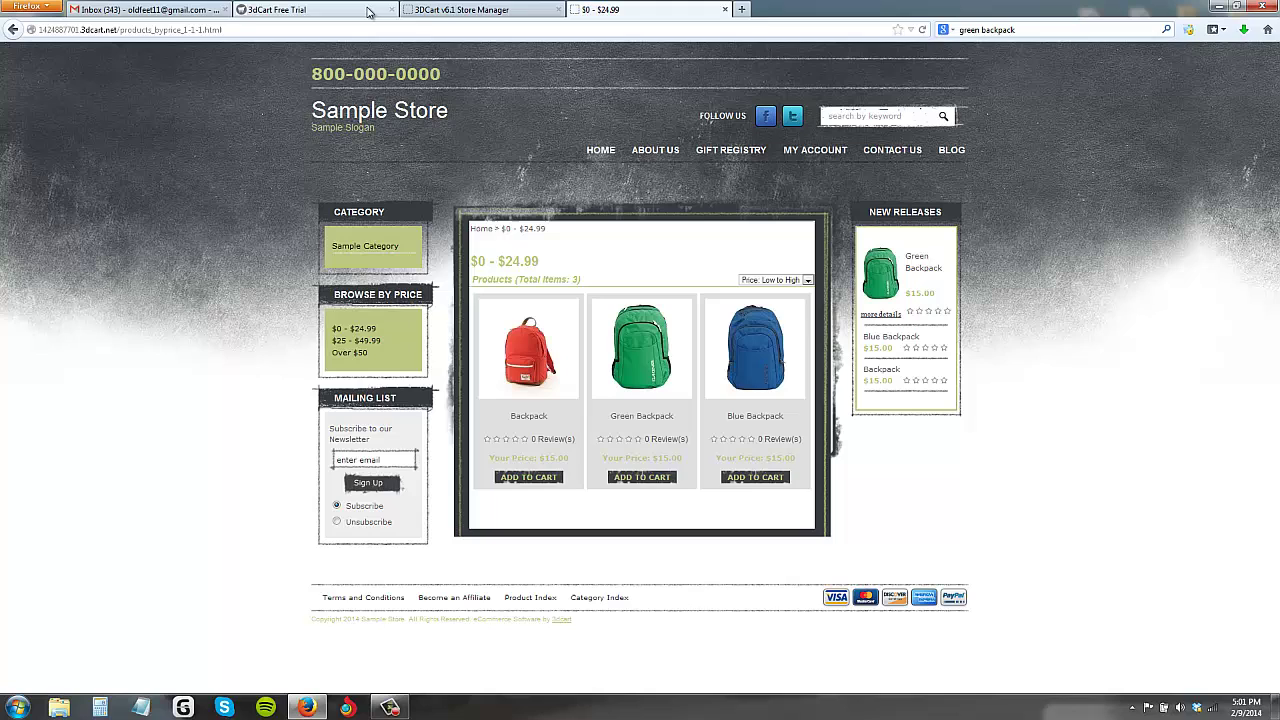
pyautogui.click(370, 15)
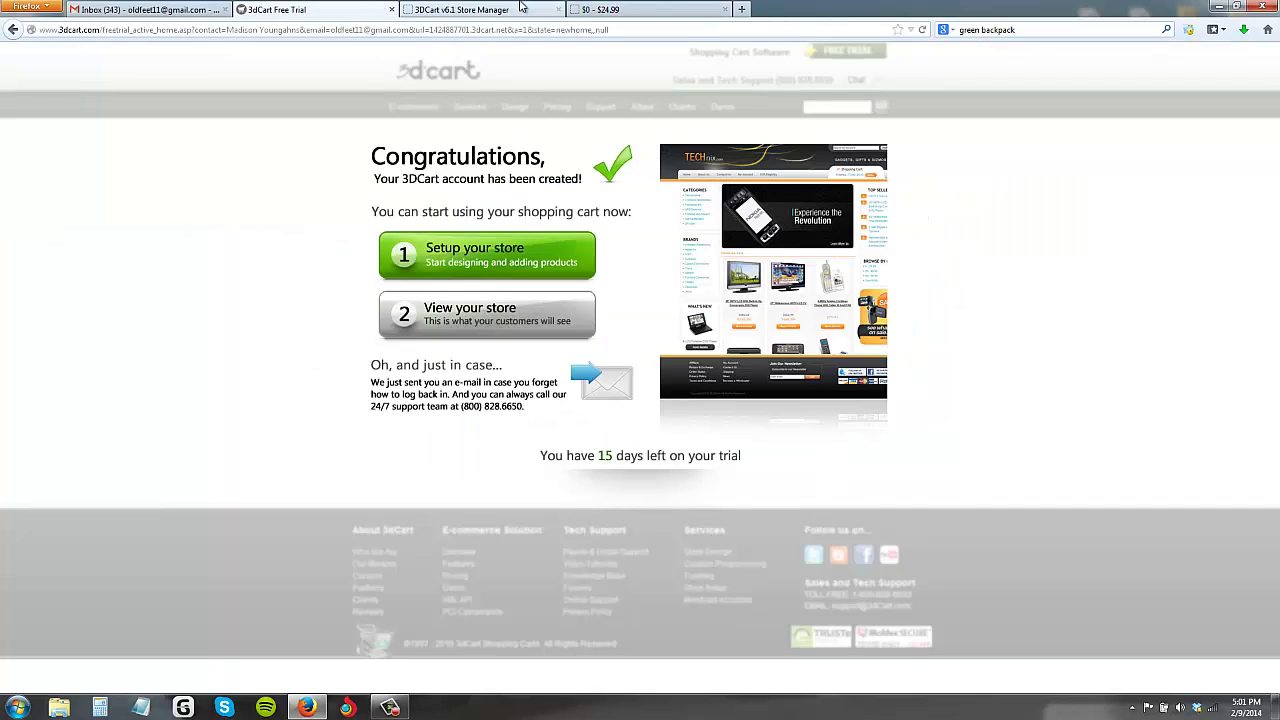
# Return to the Store Manager and review the Green Backpack's Images page with its green photo
pyautogui.click(470, 10)
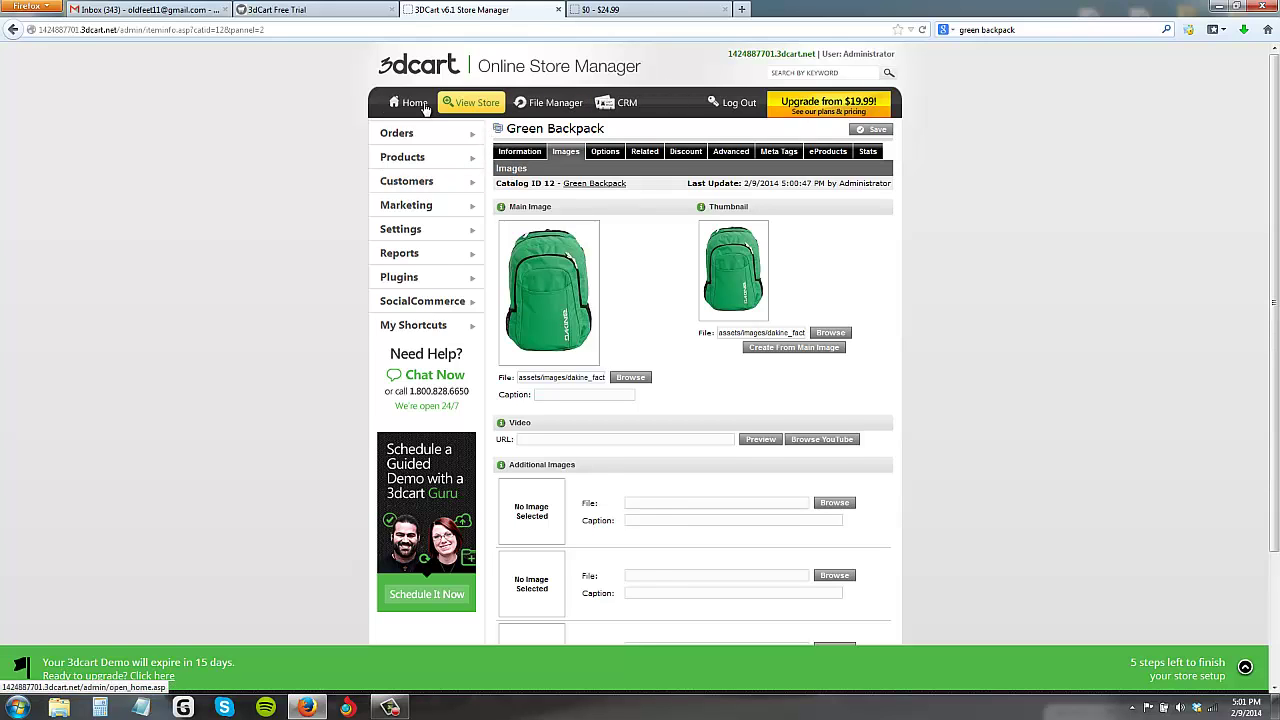
pyautogui.scroll(-3, 422, 114)
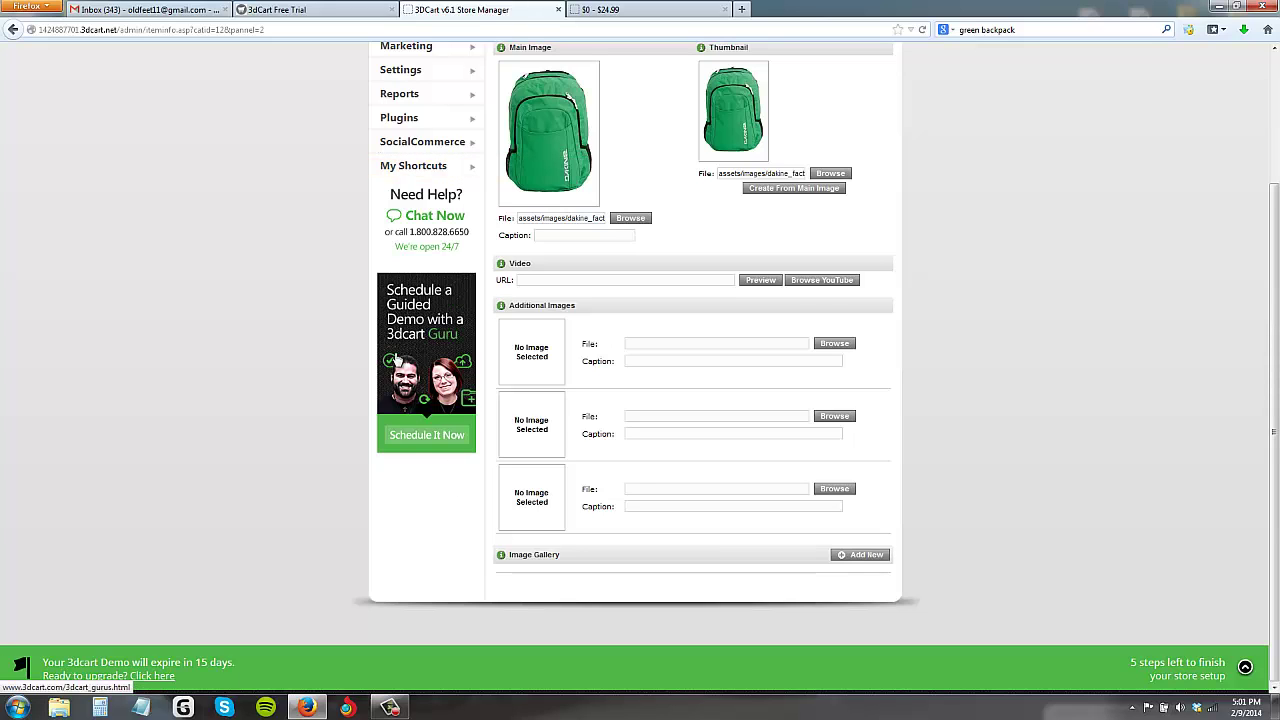
pyautogui.scroll(3, 771, 262)
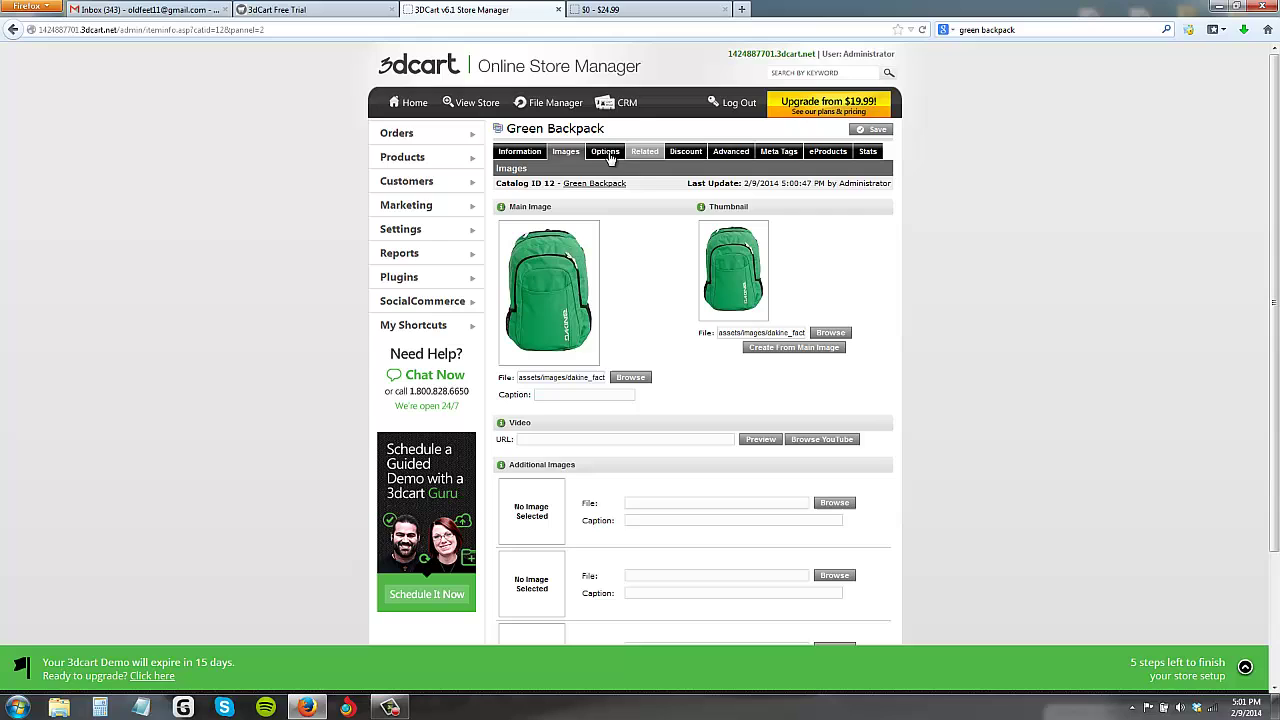